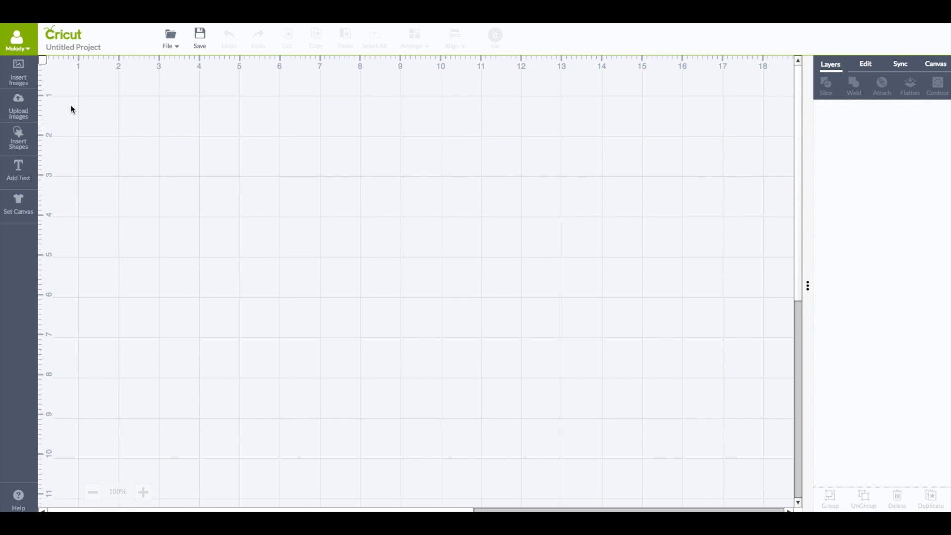
Insert a square, two circles and a score line onto the canvas
left_click(22, 135)
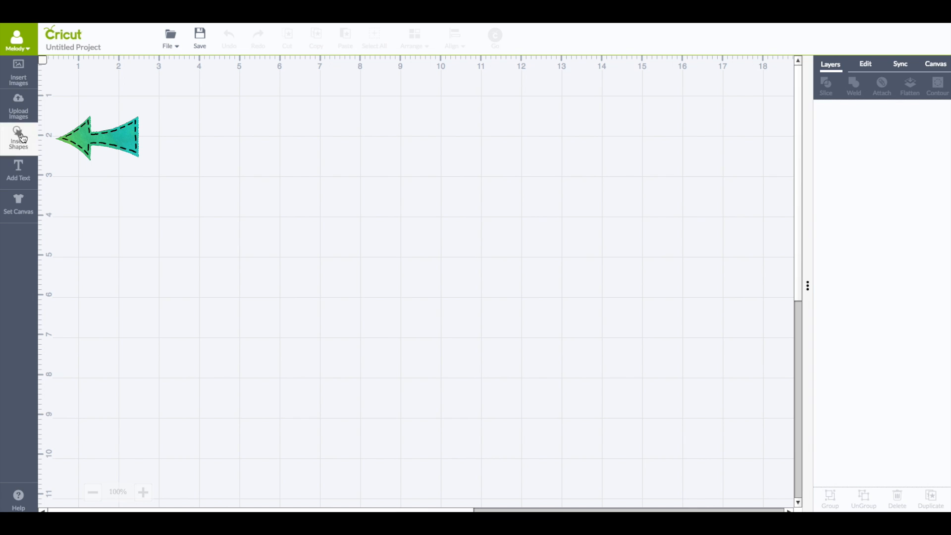
left_click(24, 144)
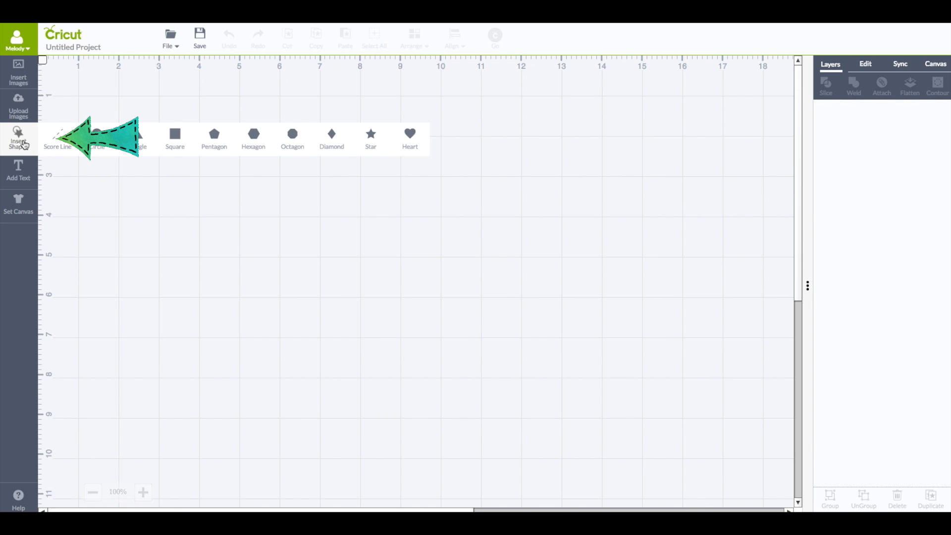
left_click(176, 135)
double_click(98, 136)
left_click(57, 137)
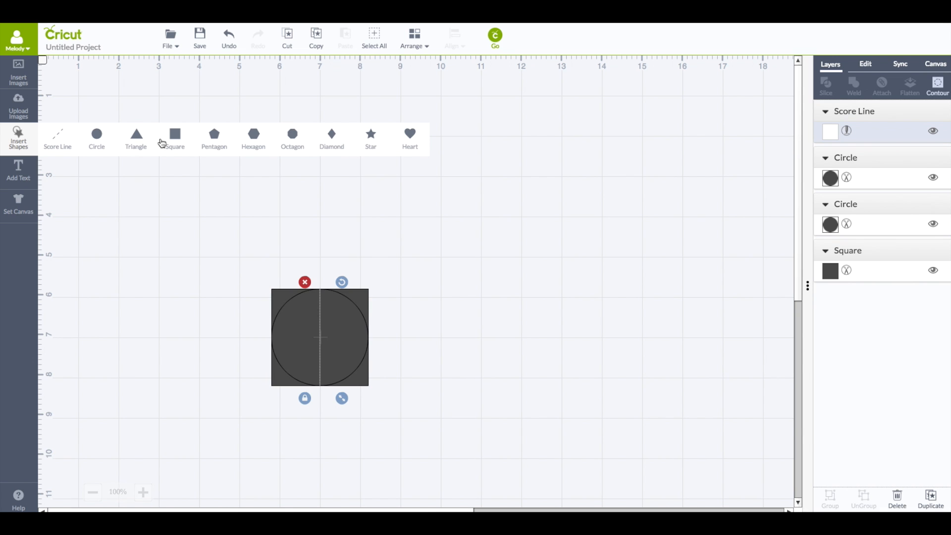
Spread the square, the two circles and the score line apart on the canvas
left_click(297, 247)
left_click_drag(355, 290, 171, 206)
left_click_drag(342, 305, 275, 139)
left_click_drag(319, 323, 139, 185)
left_click(224, 293)
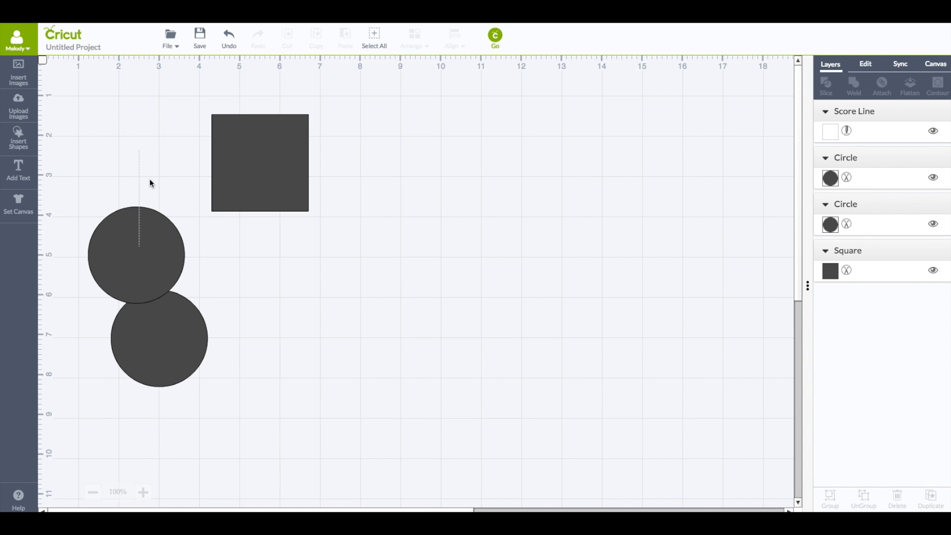
Unlock the proportions and resize the square to 8.5 in wide by 5.5 in high
left_click(266, 129)
left_click_drag(263, 127, 285, 116)
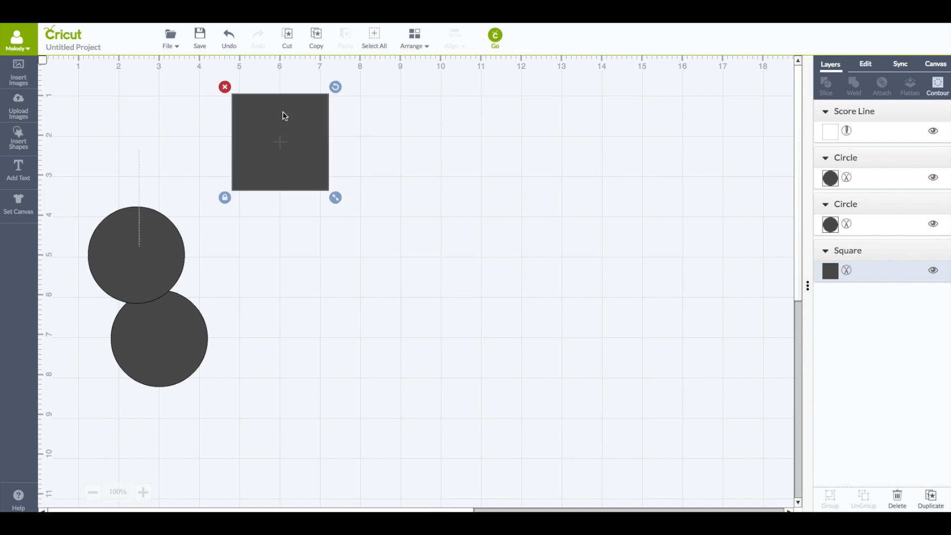
left_click(867, 65)
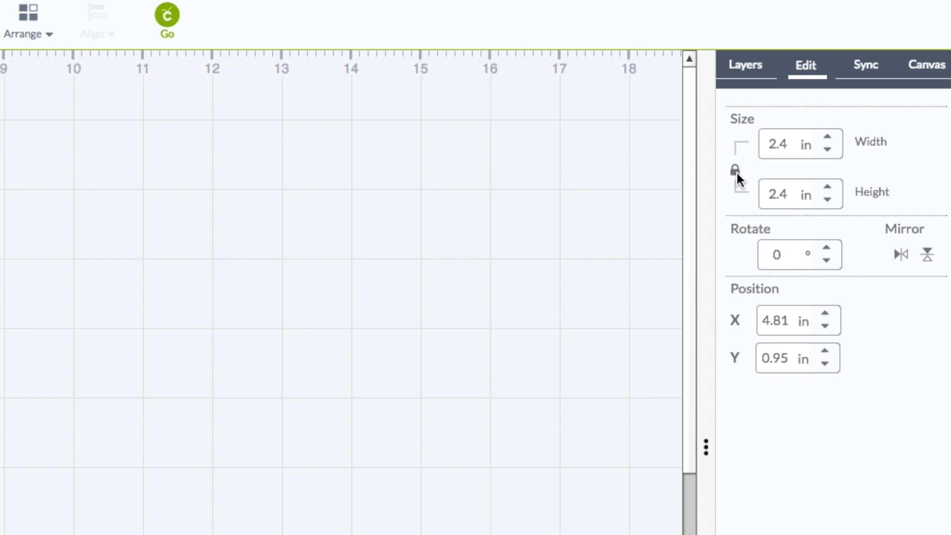
left_click_drag(792, 138, 737, 142)
type("8.5")
left_click(737, 167)
left_click(789, 194)
double_click(789, 194)
type("5.")
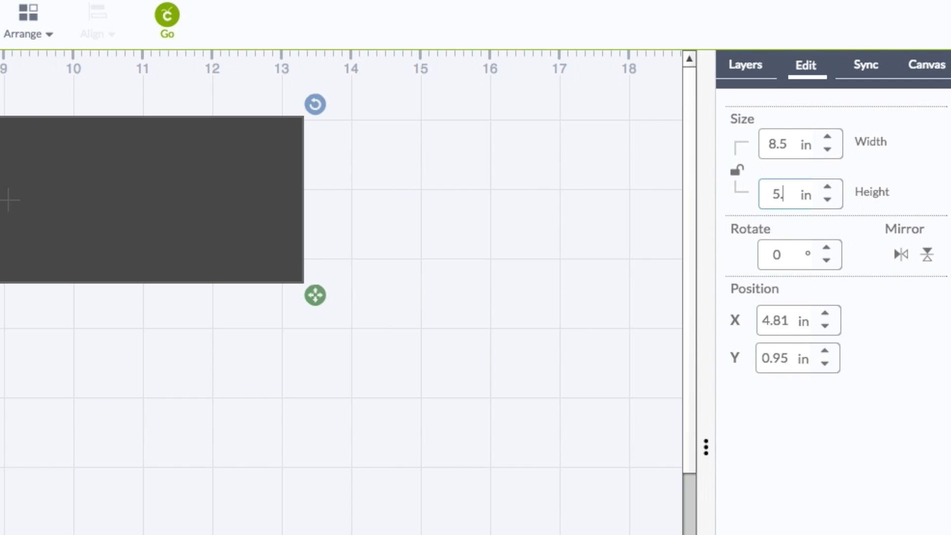
type("5")
key("Return")
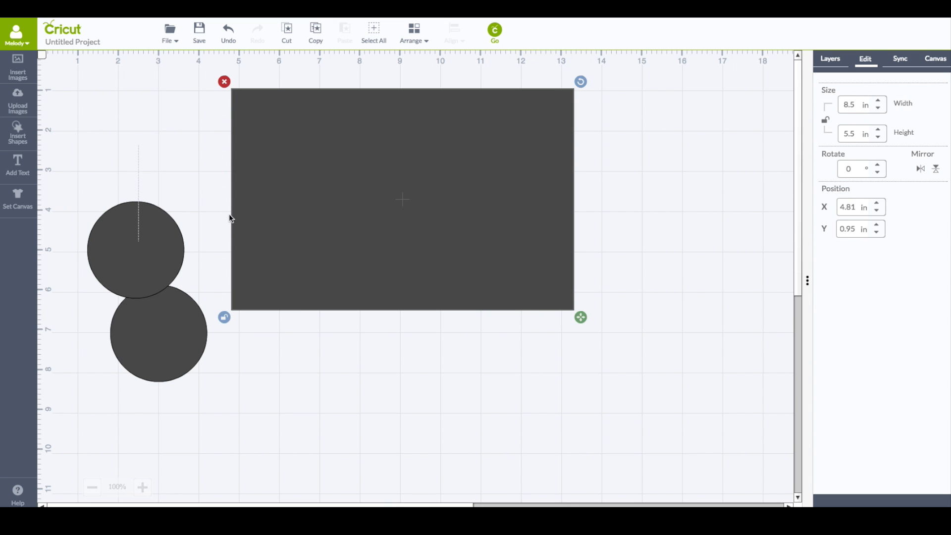
Move the score line onto the card and stretch it to the card's full height
left_click_drag(138, 180, 399, 125)
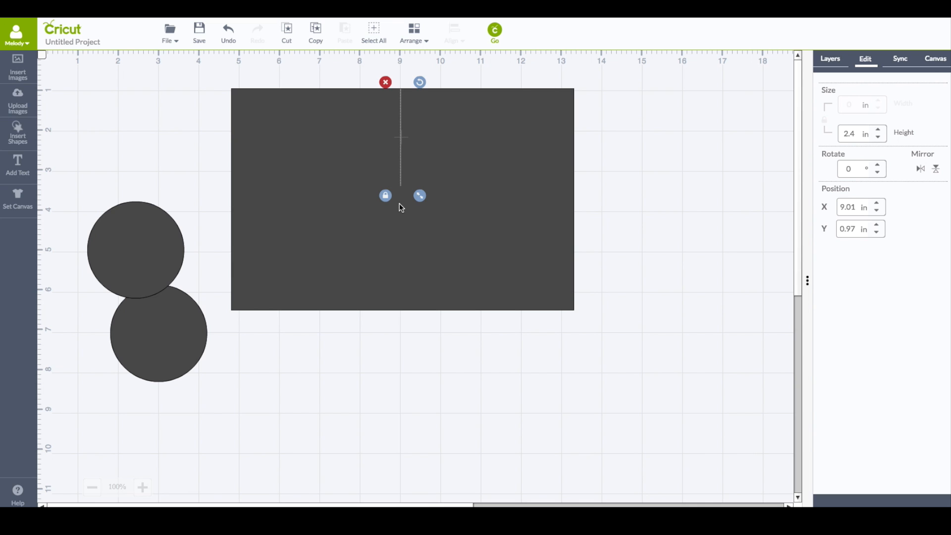
left_click_drag(419, 198, 419, 327)
left_click(495, 64)
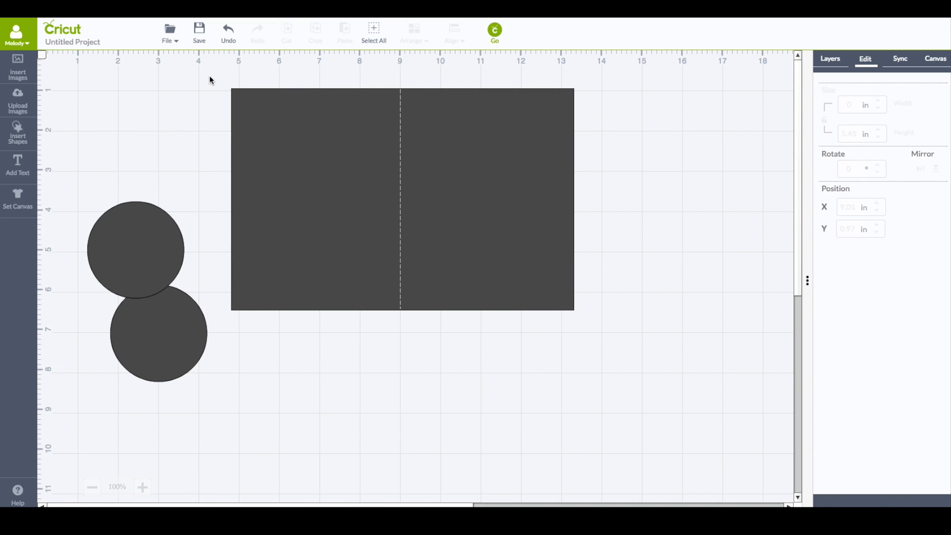
Select the card together with the score line and center-align them
left_click_drag(209, 76, 613, 350)
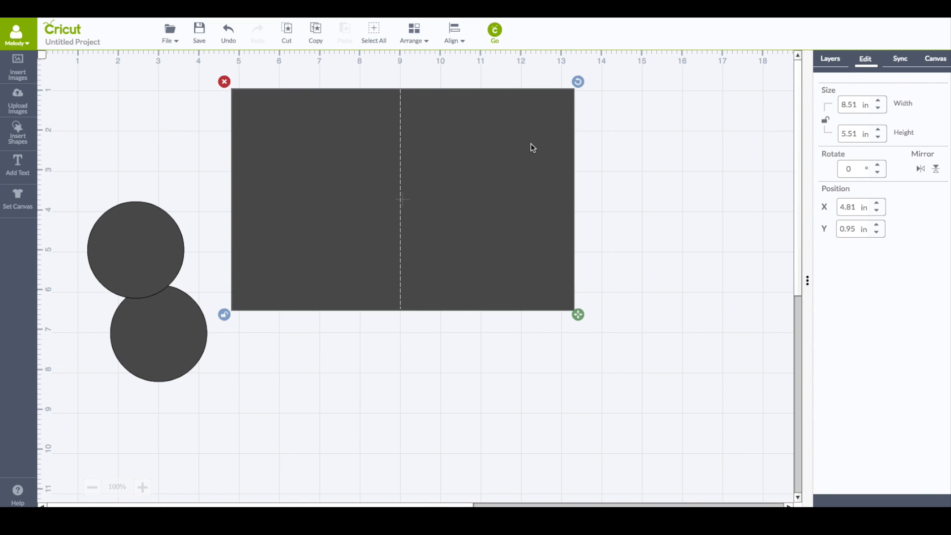
left_click(830, 59)
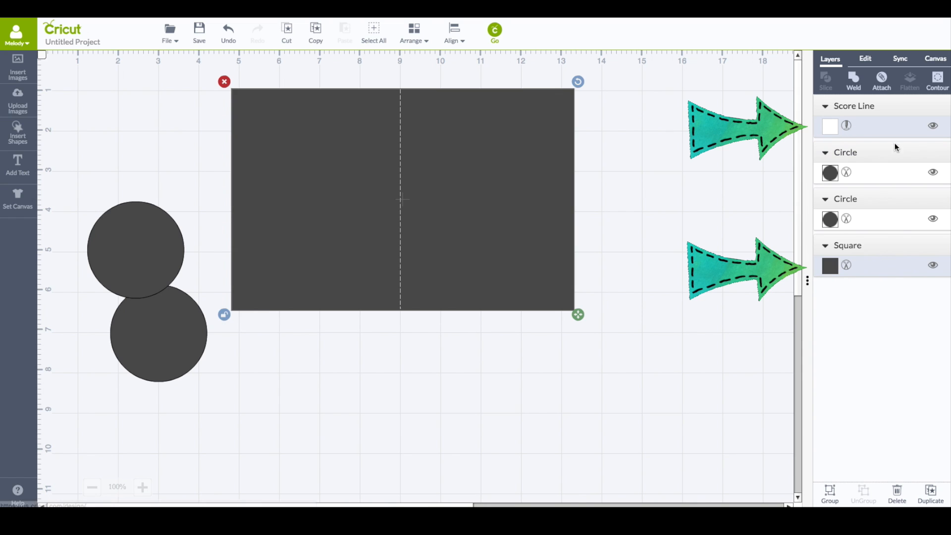
left_click(646, 143)
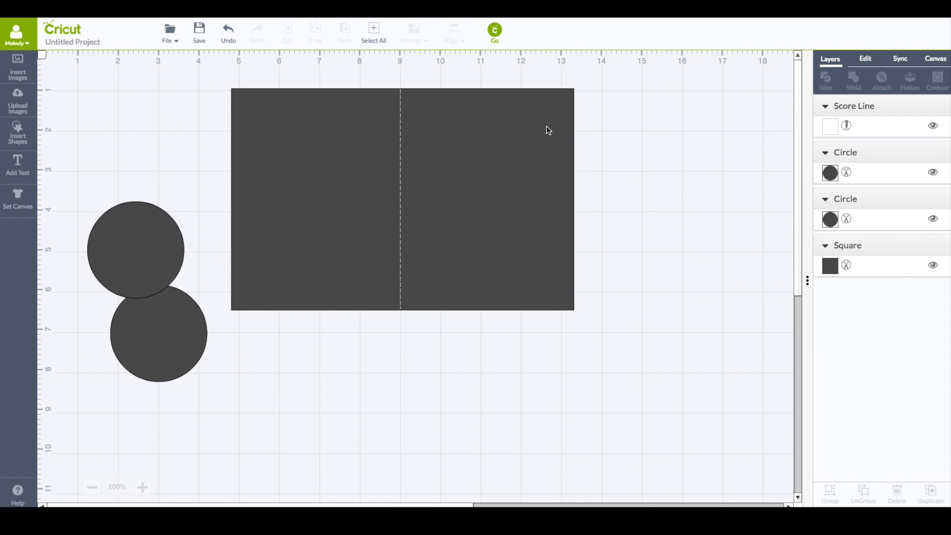
left_click(506, 114)
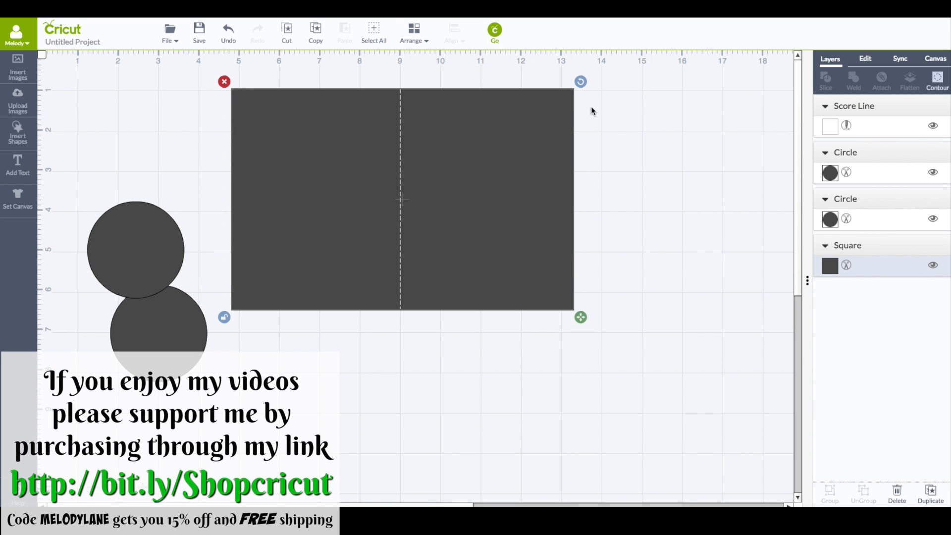
left_click(667, 216)
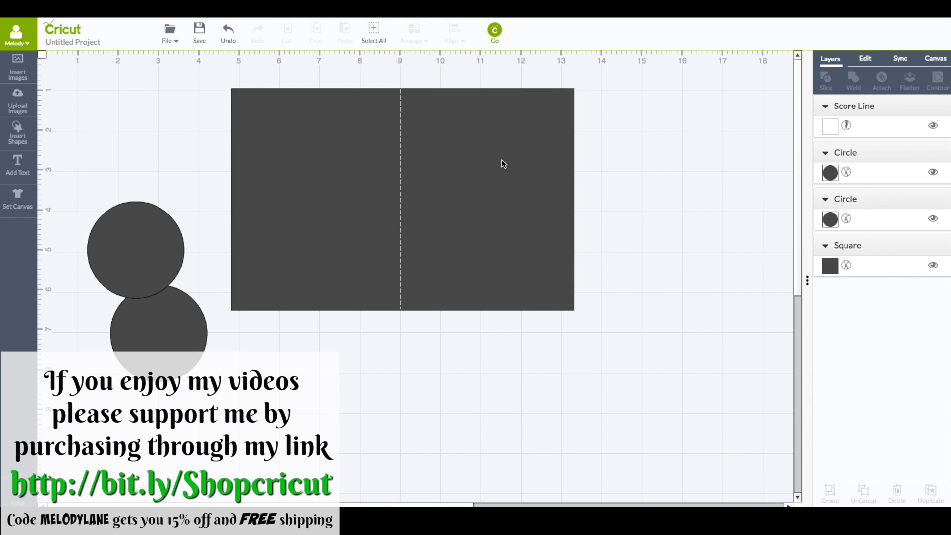
left_click(302, 104)
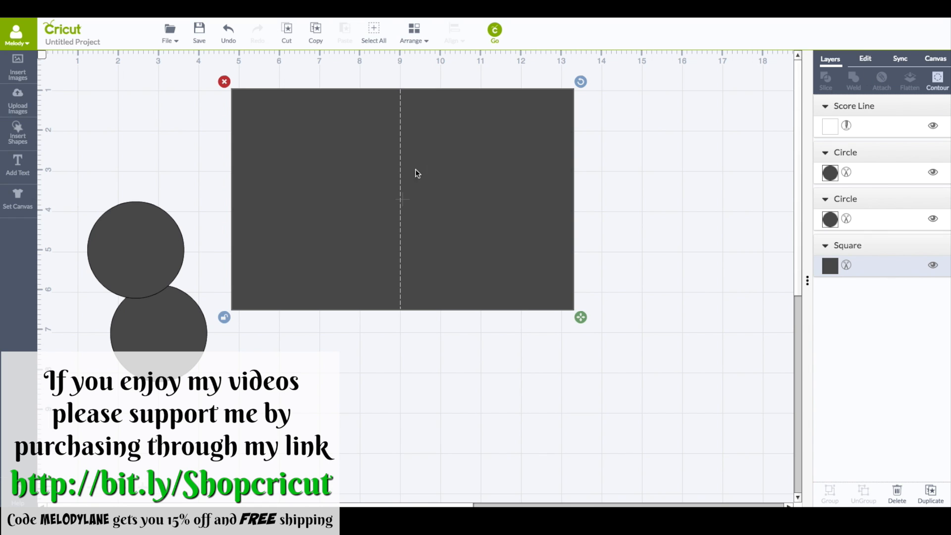
left_click(203, 137)
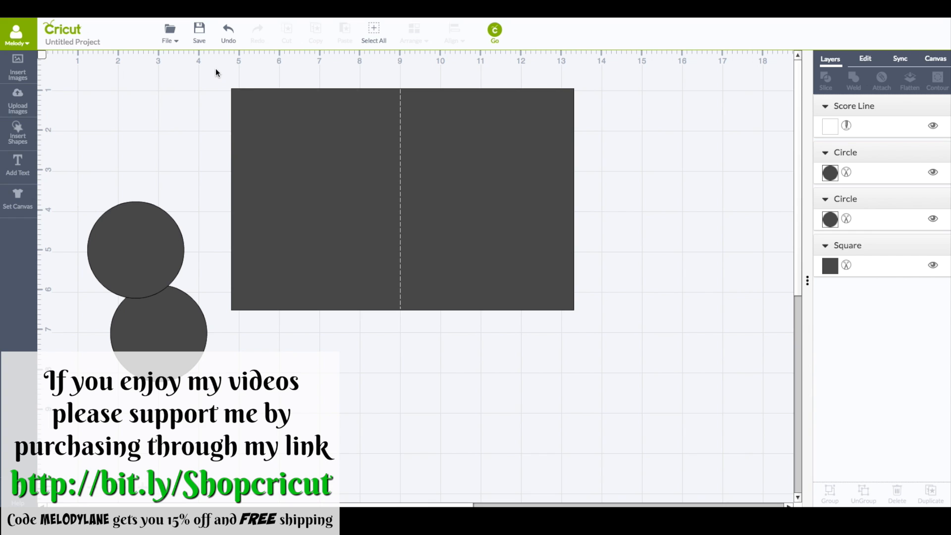
left_click_drag(216, 69, 611, 360)
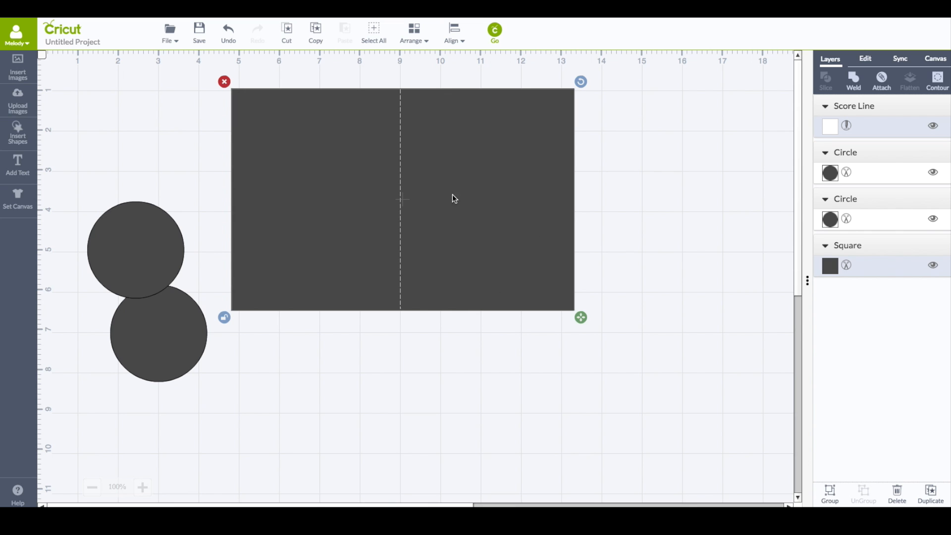
left_click(454, 31)
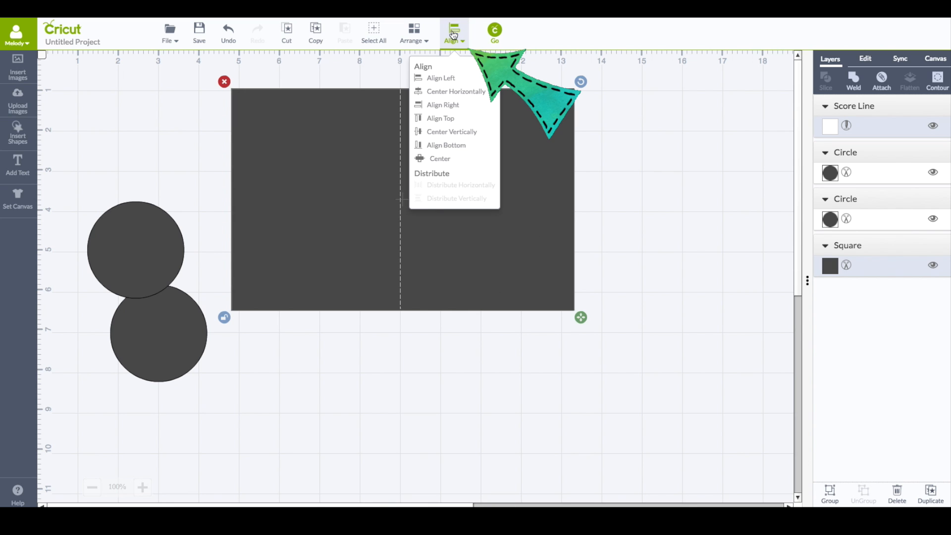
left_click(440, 157)
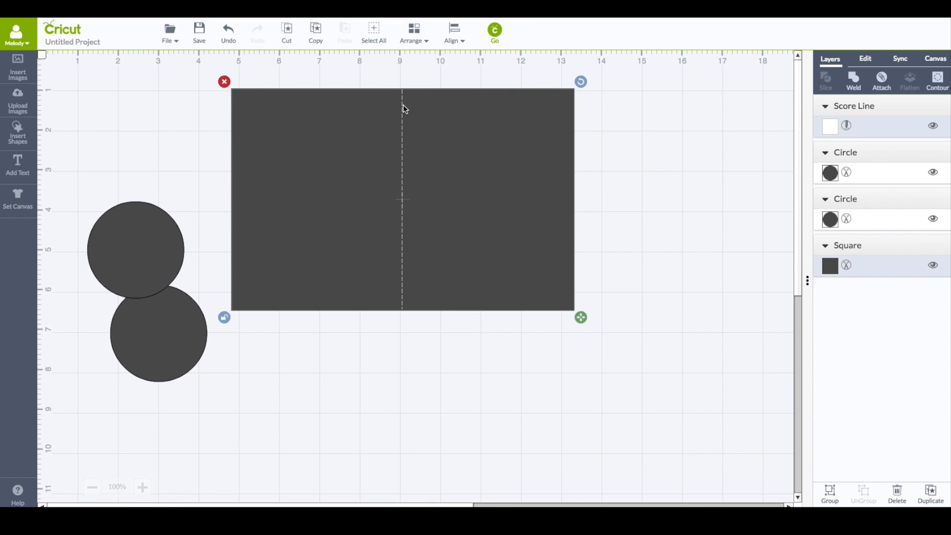
left_click(609, 130)
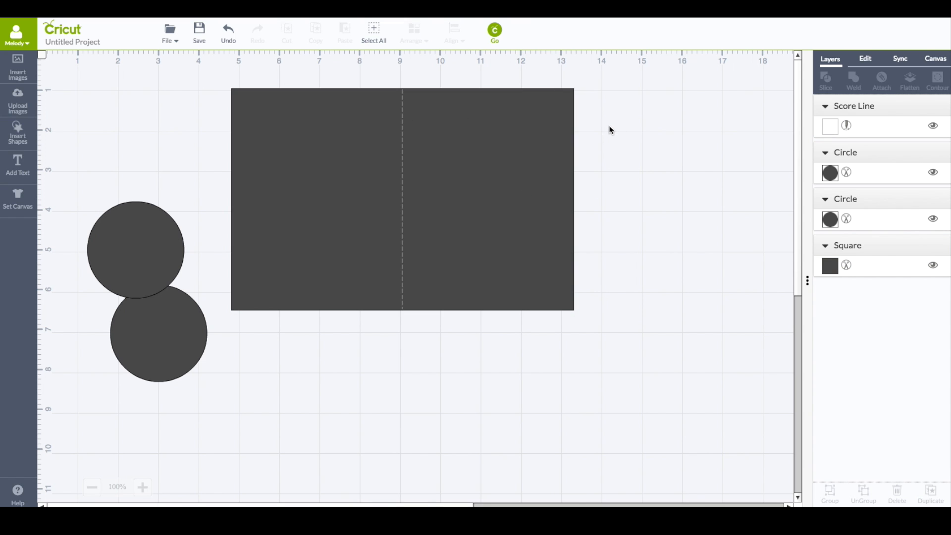
Insert another square and color it beige
left_click(17, 132)
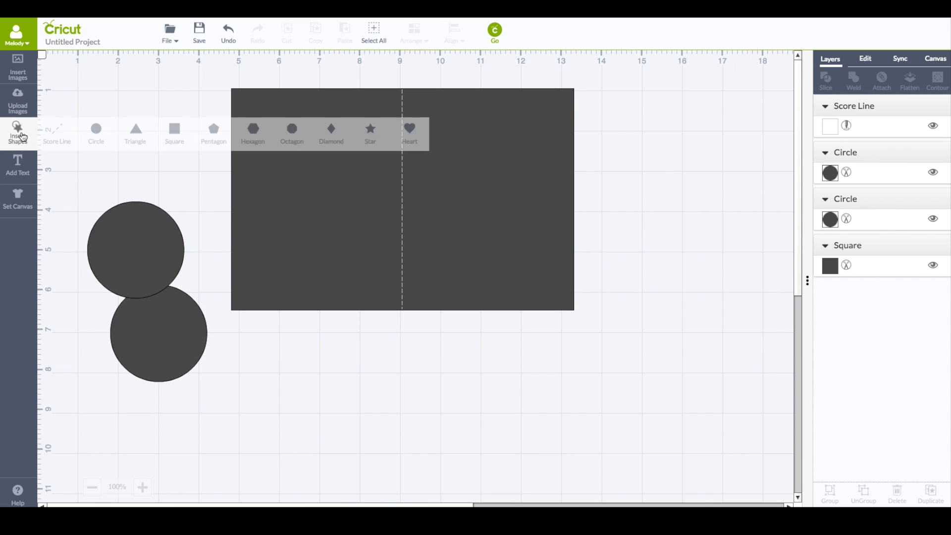
left_click(174, 133)
left_click_drag(297, 303, 573, 157)
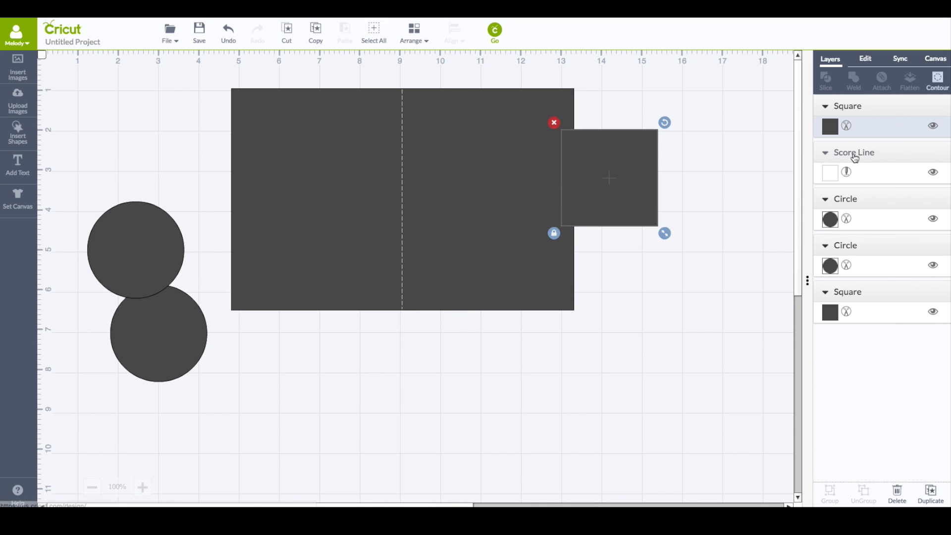
left_click(837, 128)
left_click(766, 132)
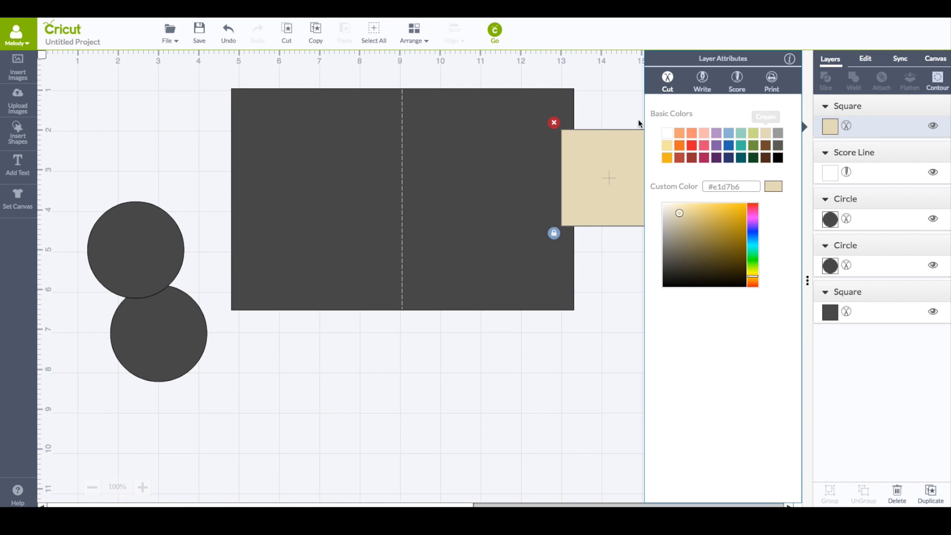
Resize the beige square to 4.25 in by 5.5 in and place it on the card's right half
left_click(865, 60)
left_click(849, 104)
type("4.25")
key("Return")
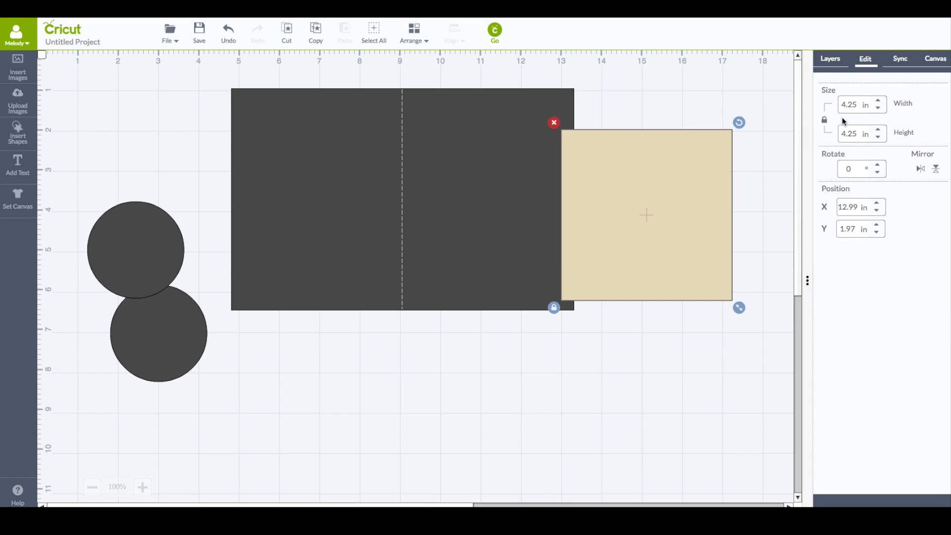
left_click(823, 119)
type("5.5")
key("Return")
left_click_drag(723, 163, 566, 127)
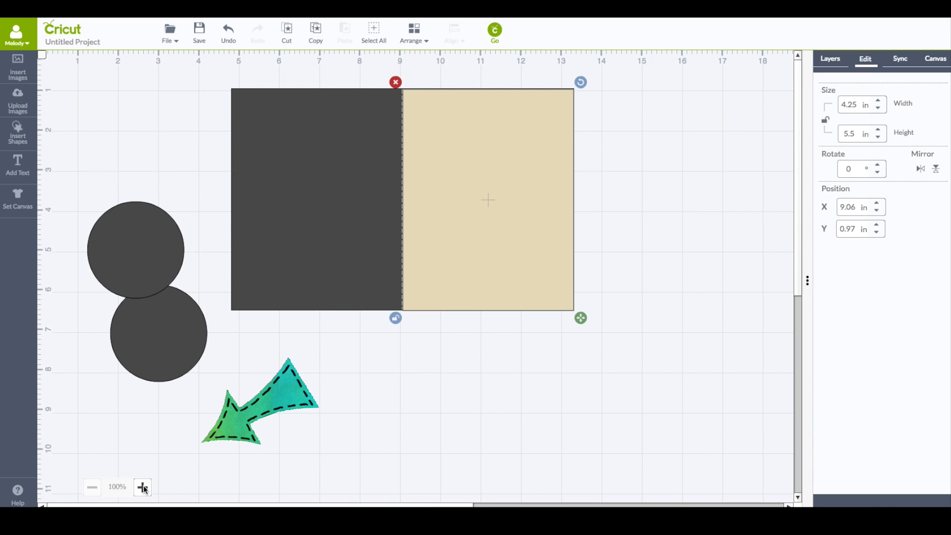
Zoom in to inspect how the beige panel meets the score line, then zoom back out
left_click(143, 486)
left_click(612, 132)
left_click_drag(620, 133, 621, 132)
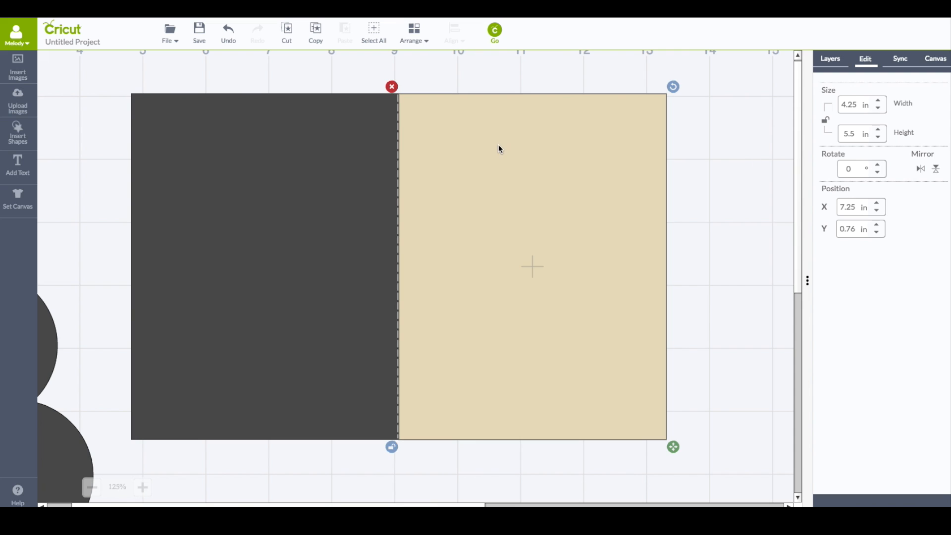
left_click(676, 147)
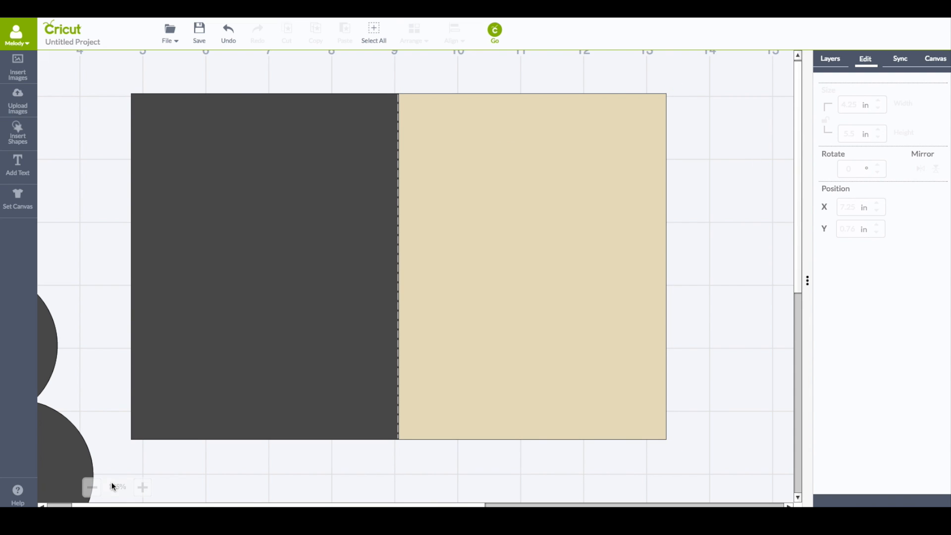
left_click(92, 487)
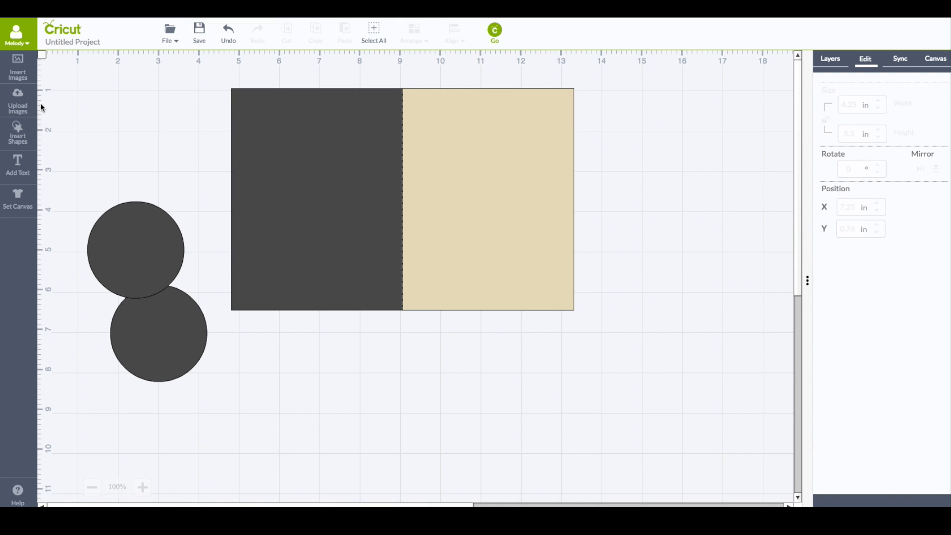
Insert a square and resize it to about 3.71 by 5.07 in inside the beige panel
left_click(17, 132)
left_click(181, 131)
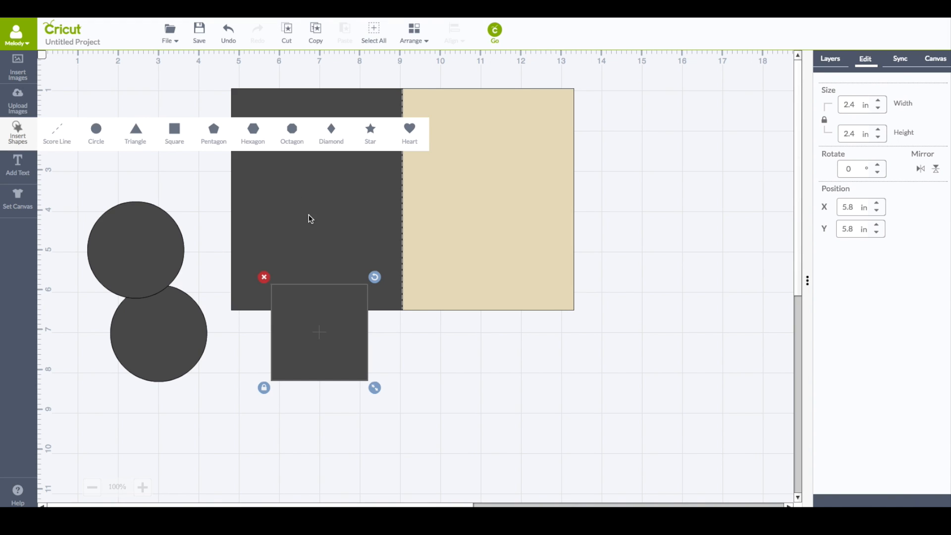
left_click_drag(337, 305, 489, 128)
left_click(418, 211)
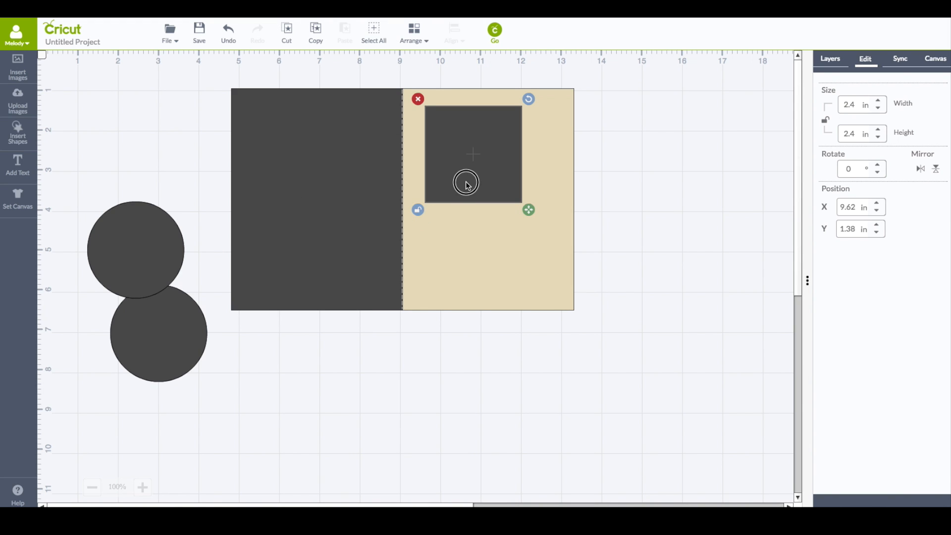
left_click_drag(467, 184, 457, 176)
left_click_drag(522, 203, 571, 310)
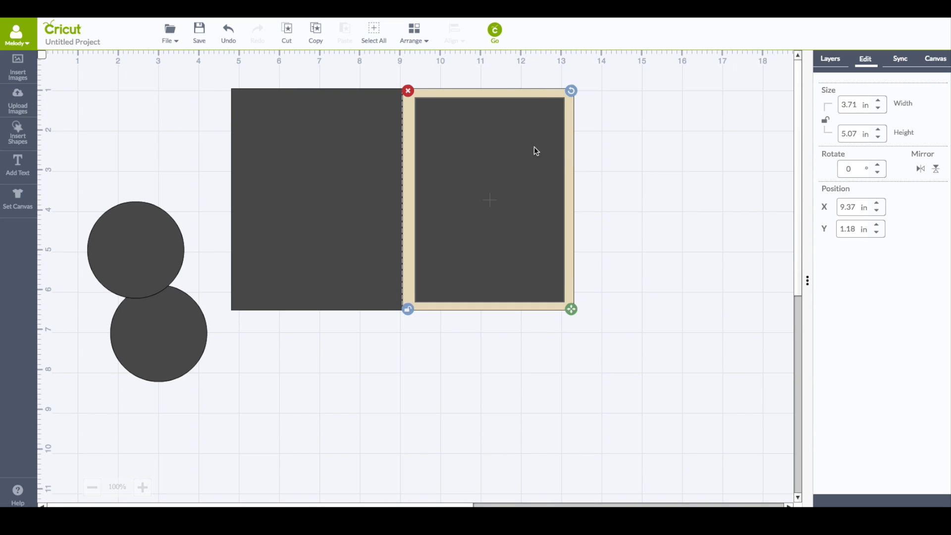
Select the beige panel and the inner square to check their layer order
left_click(504, 94)
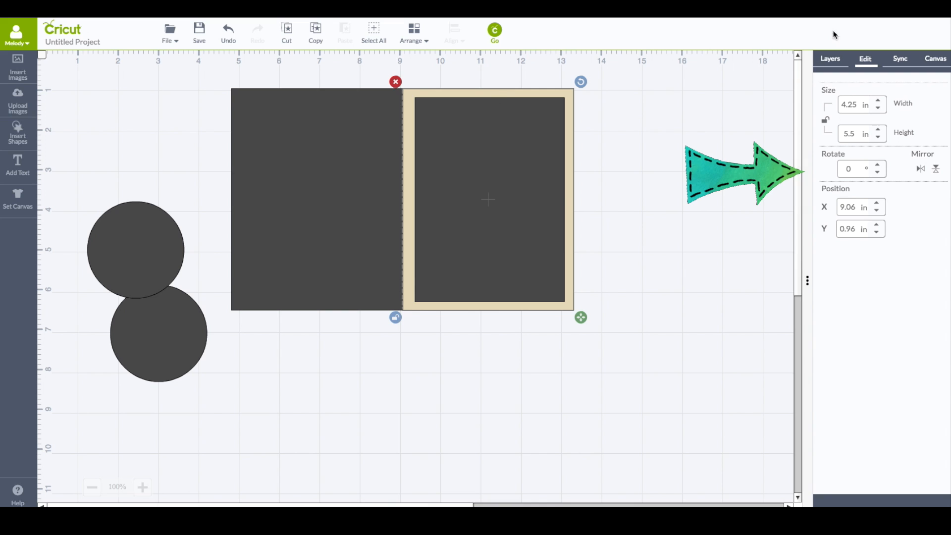
left_click(830, 58)
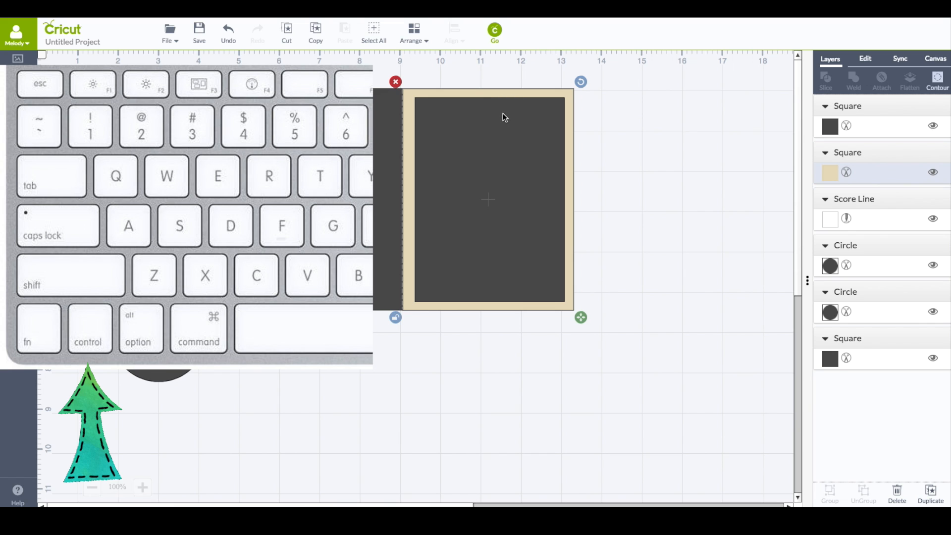
left_click(503, 117)
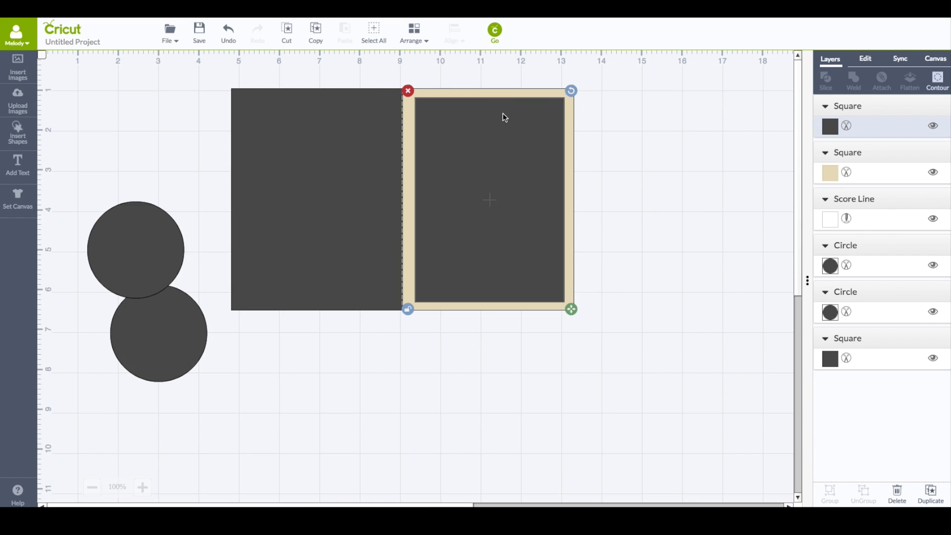
Center the inner square on the beige panel and slice the two shapes
left_click(871, 171, "shift")
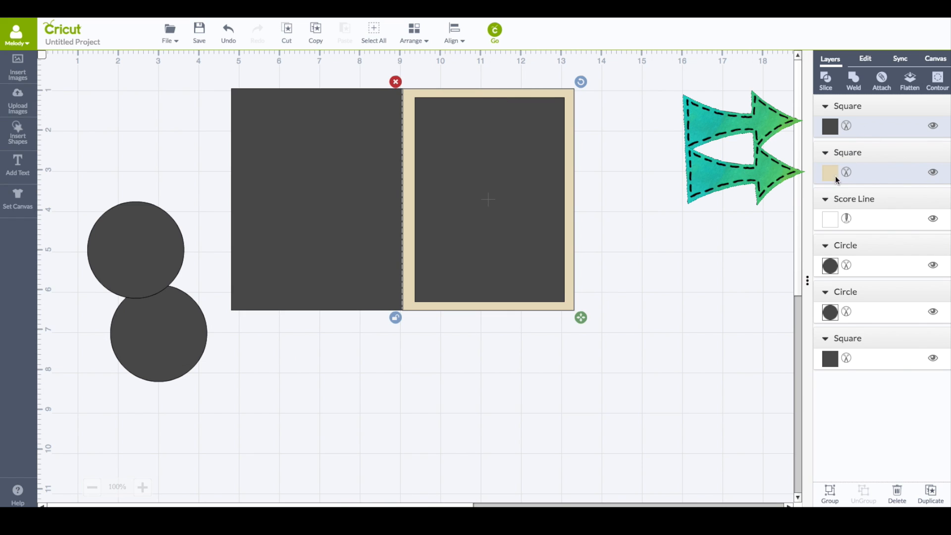
left_click(453, 30)
left_click(443, 156)
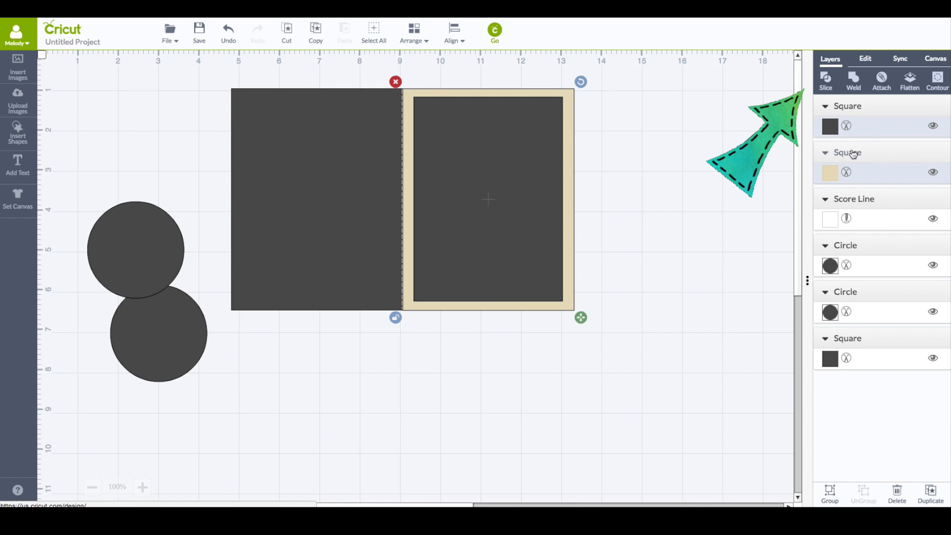
left_click(826, 79)
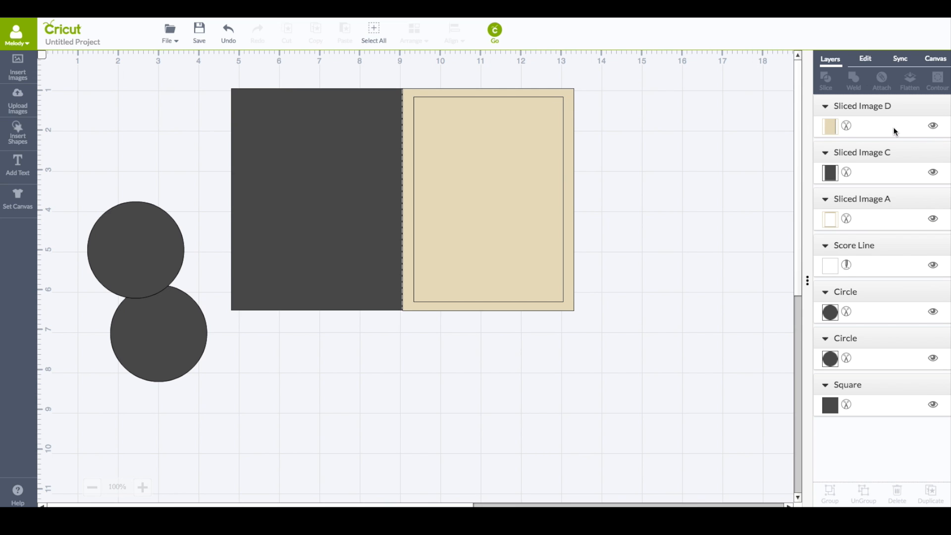
Move the beige frame piece off the card and hide its layer
left_click(569, 120)
left_click_drag(569, 120, 283, 115)
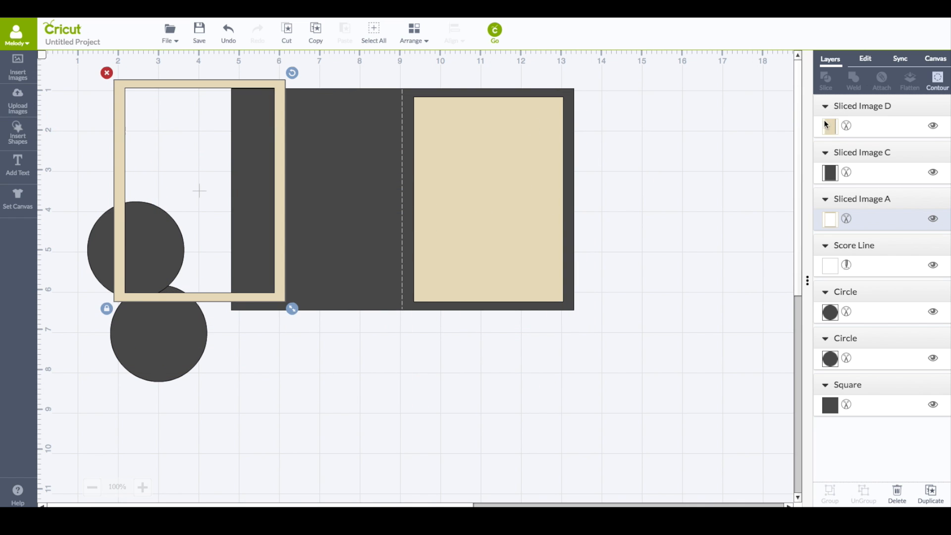
left_click(933, 220)
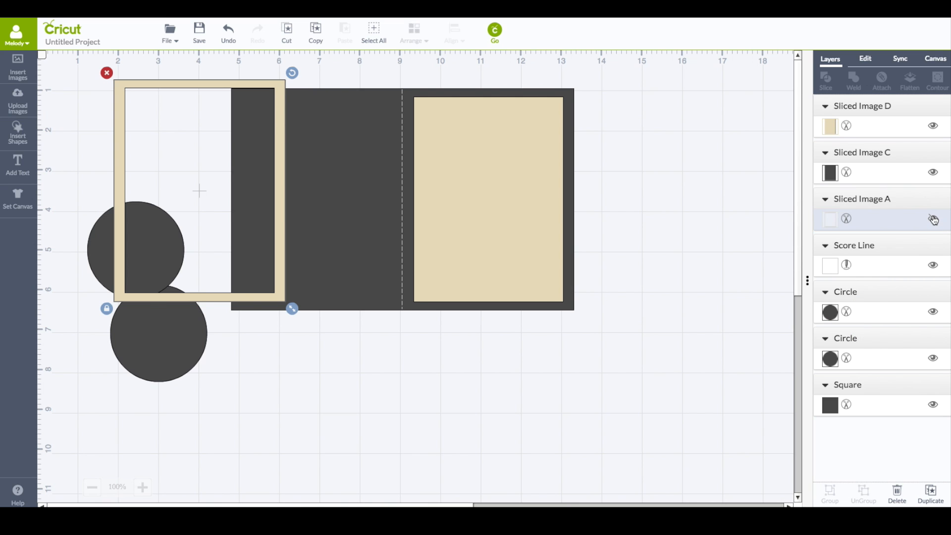
Move the beige inner panel off the card to the right
left_click(487, 156)
left_click_drag(487, 156, 701, 217)
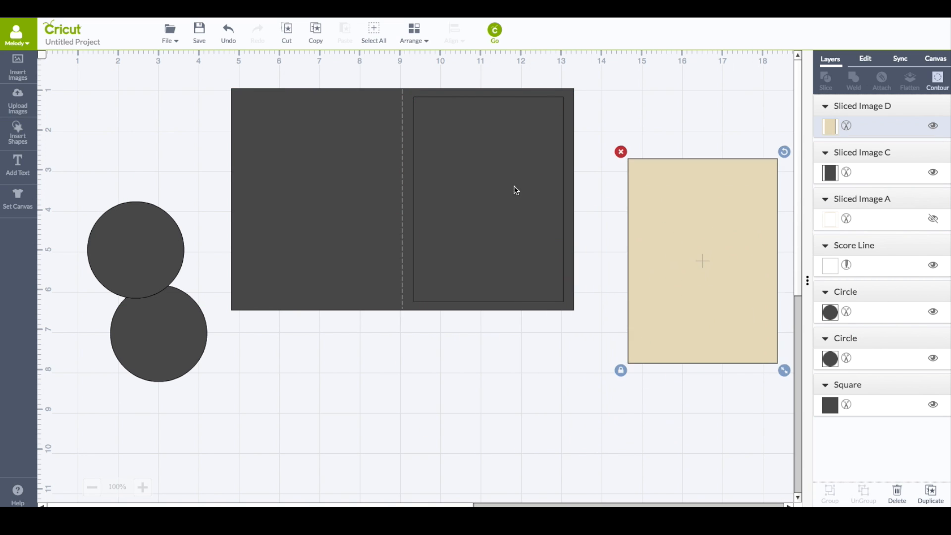
left_click(484, 149)
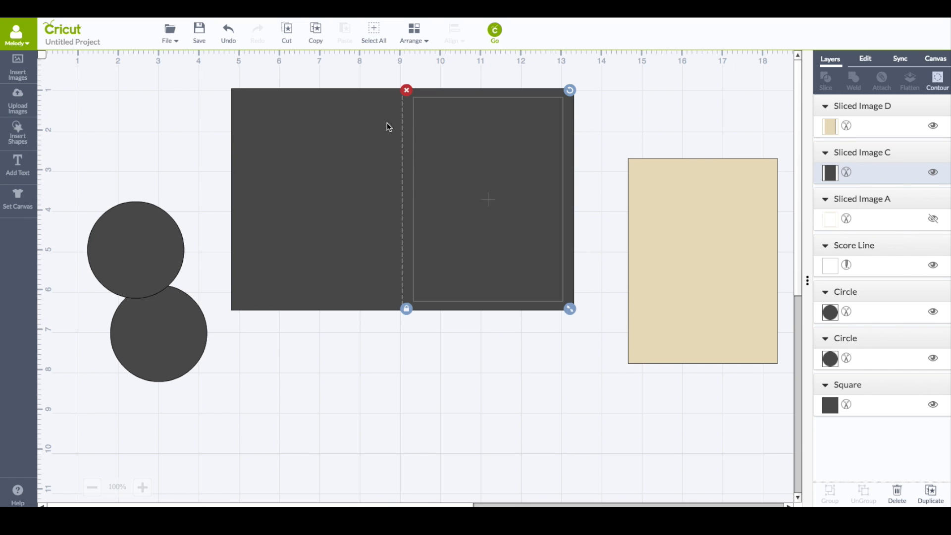
Slice the inner dark rectangle out of the card base and remove the leftover pieces
left_click(334, 114, "shift")
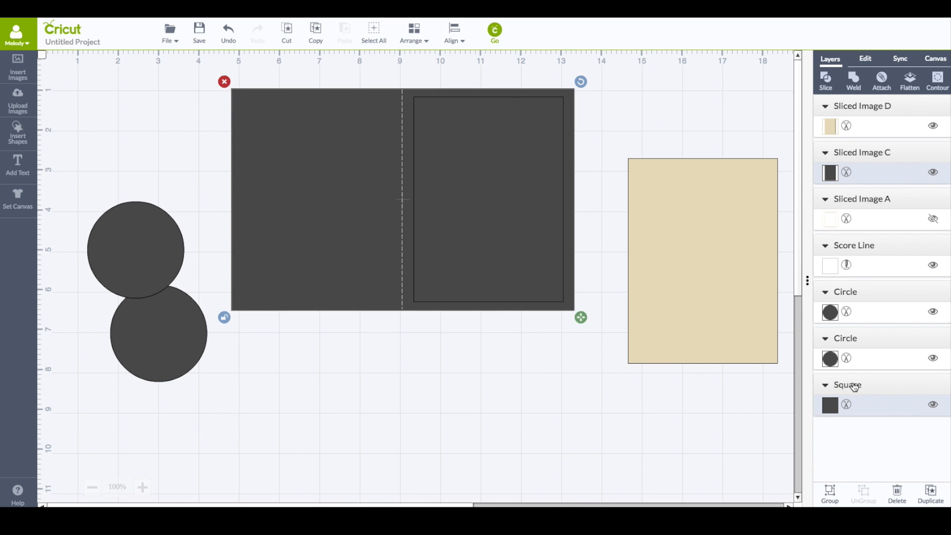
left_click(826, 81)
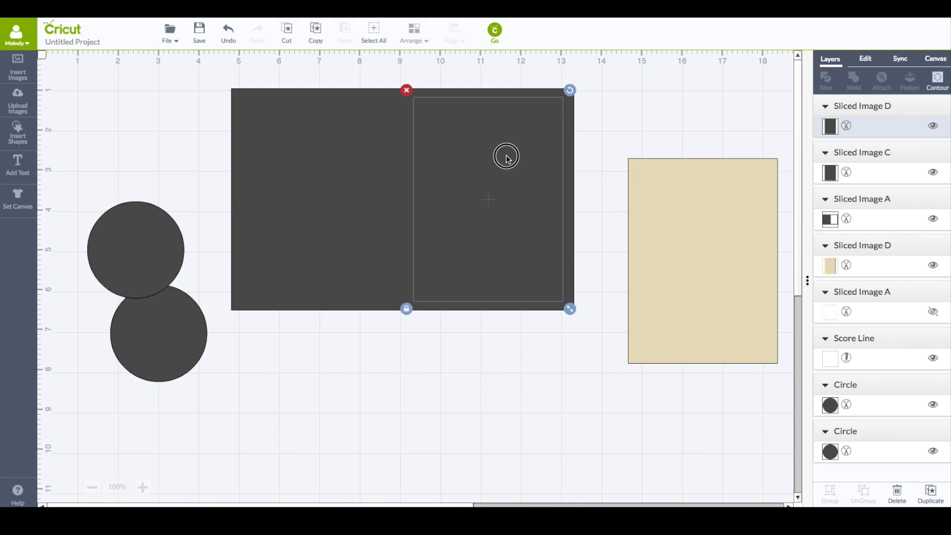
left_click_drag(527, 171, 715, 225)
left_click_drag(494, 174, 679, 218)
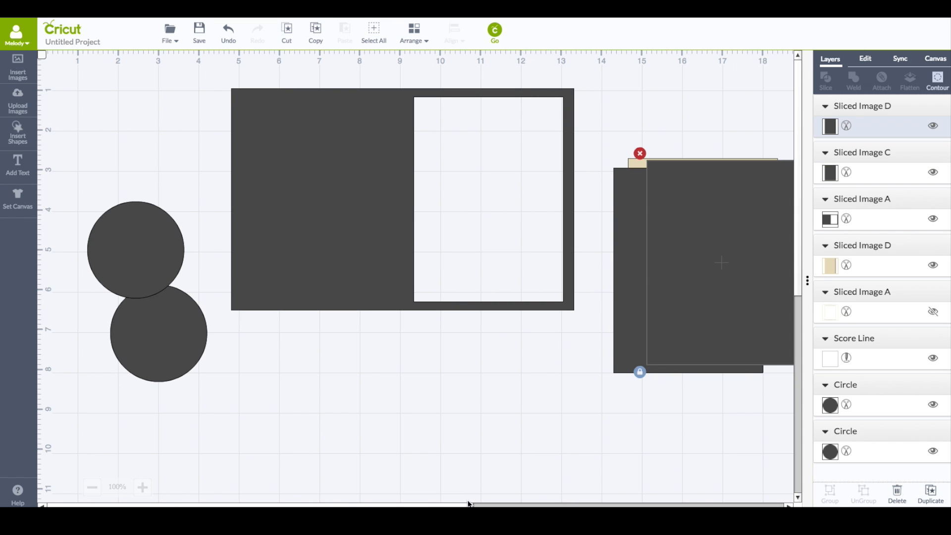
left_click_drag(590, 124, 783, 429)
left_click(560, 150)
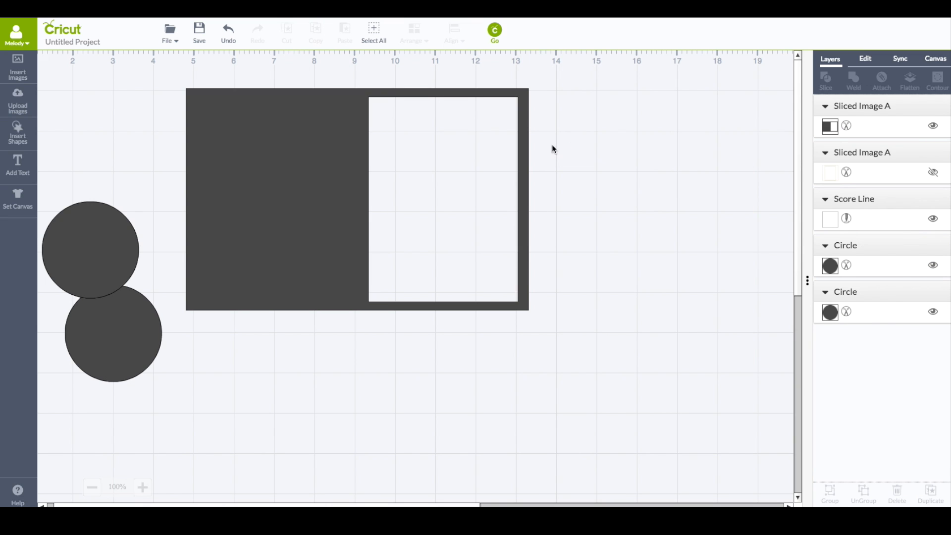
Send the windowed card base to the back of the layer order
left_click(331, 134)
left_click(413, 32)
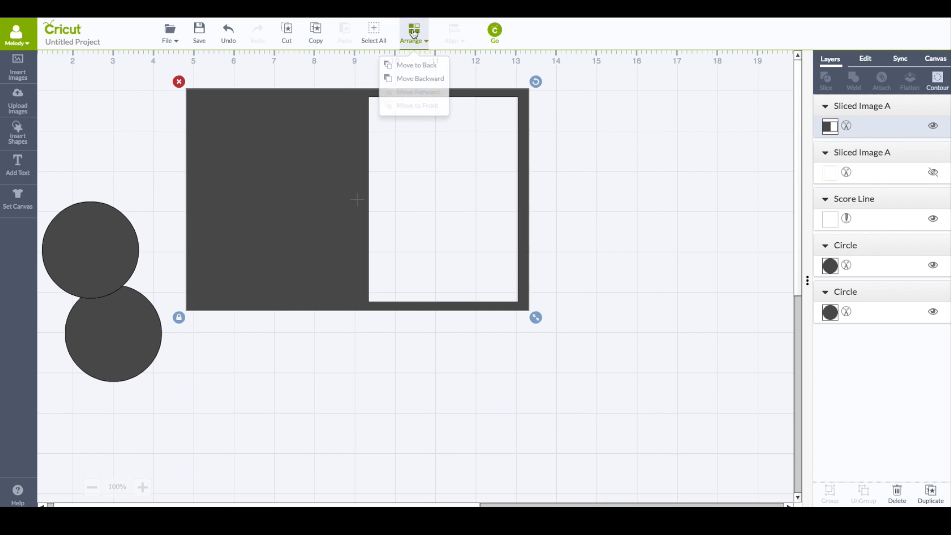
left_click(404, 66)
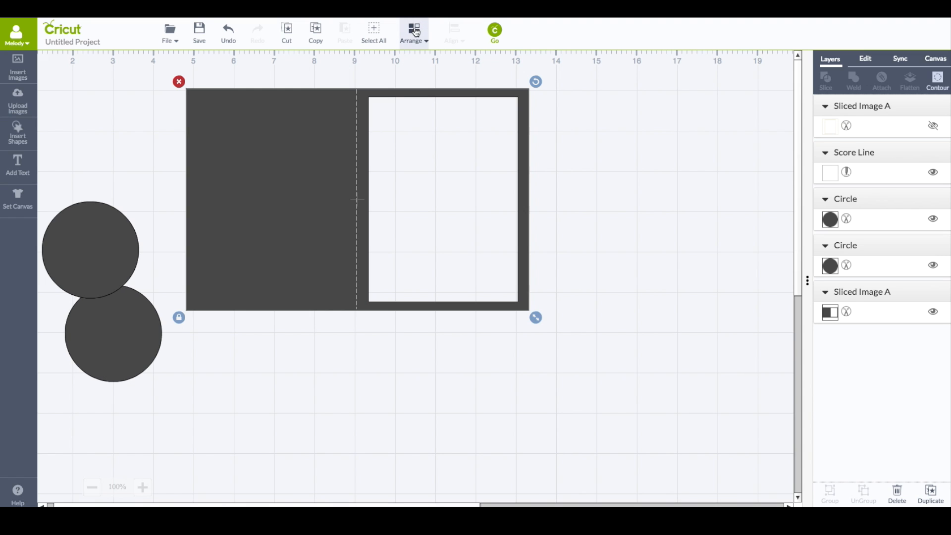
left_click(569, 120)
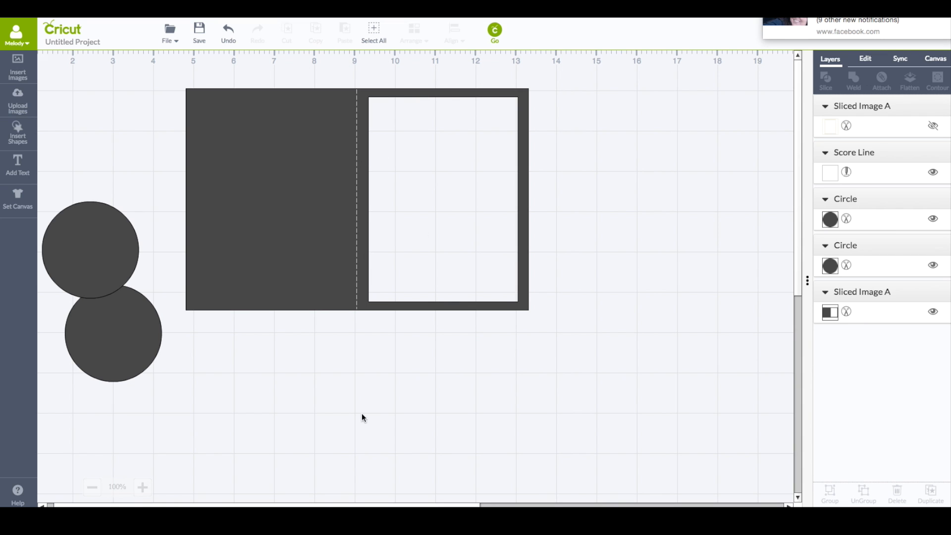
Overlap the two circles, shrink one of them, and color the smaller circle teal
left_click_drag(378, 505, 369, 505)
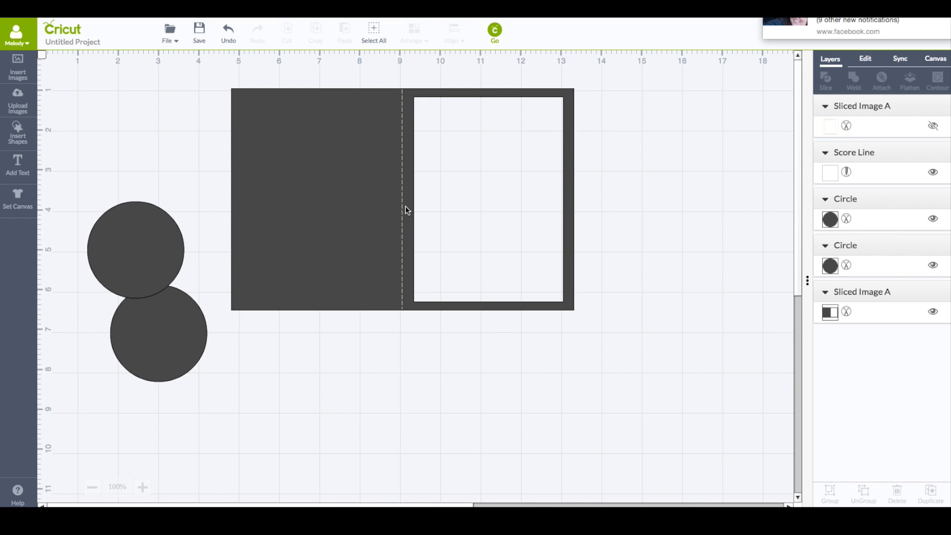
left_click_drag(151, 231, 164, 204)
left_click_drag(165, 339, 155, 254)
left_click(164, 198)
left_click_drag(203, 277, 169, 246)
left_click(830, 219)
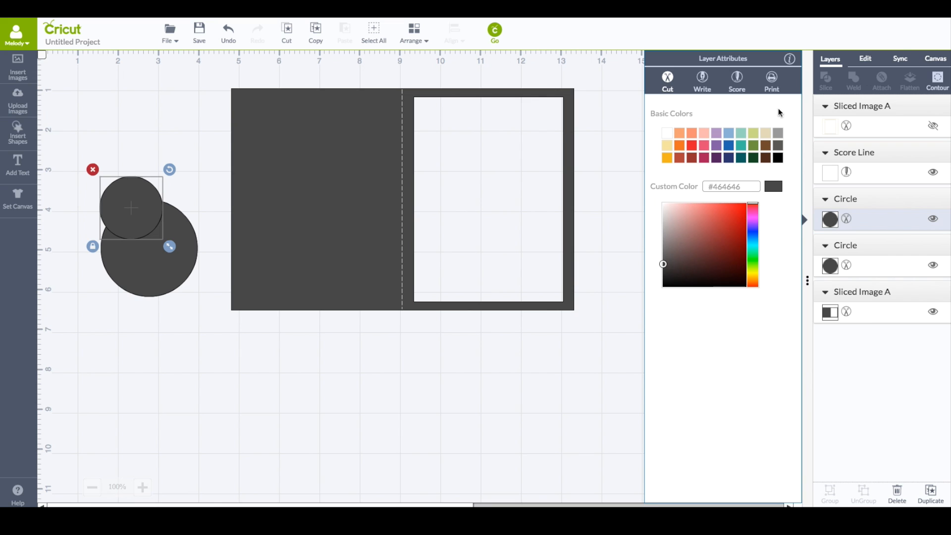
left_click(743, 135)
Place the teal circle inside the dark circle and slice the two circles
left_click_drag(137, 207, 149, 239)
left_click(127, 182)
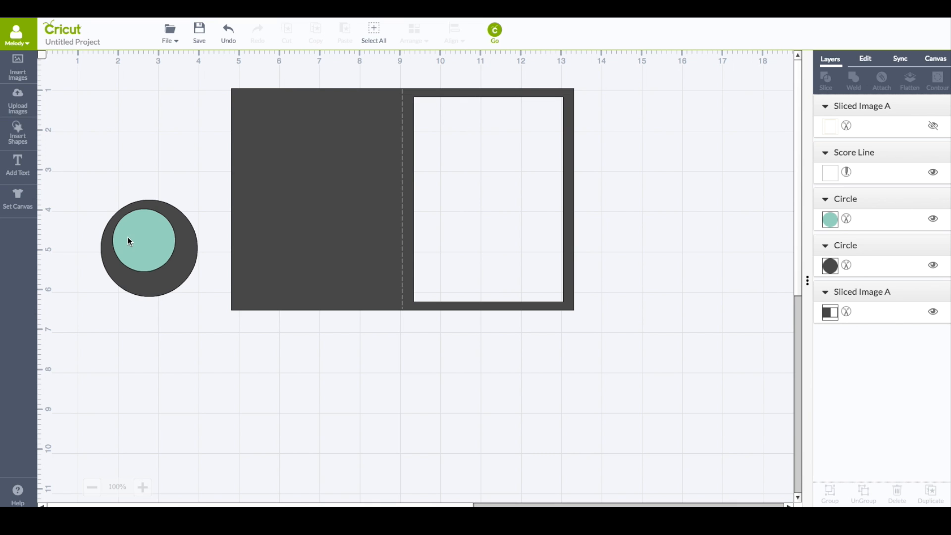
left_click_drag(75, 170, 215, 350)
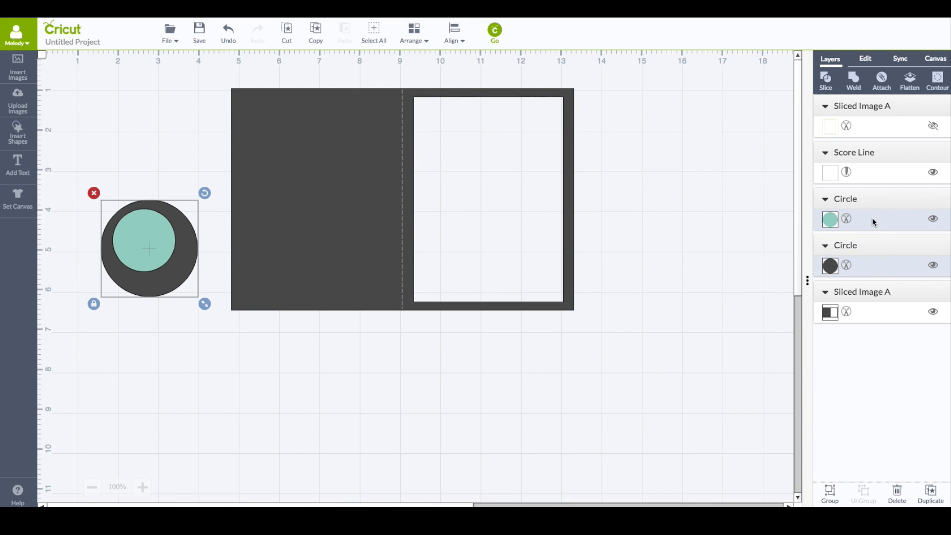
left_click(826, 80)
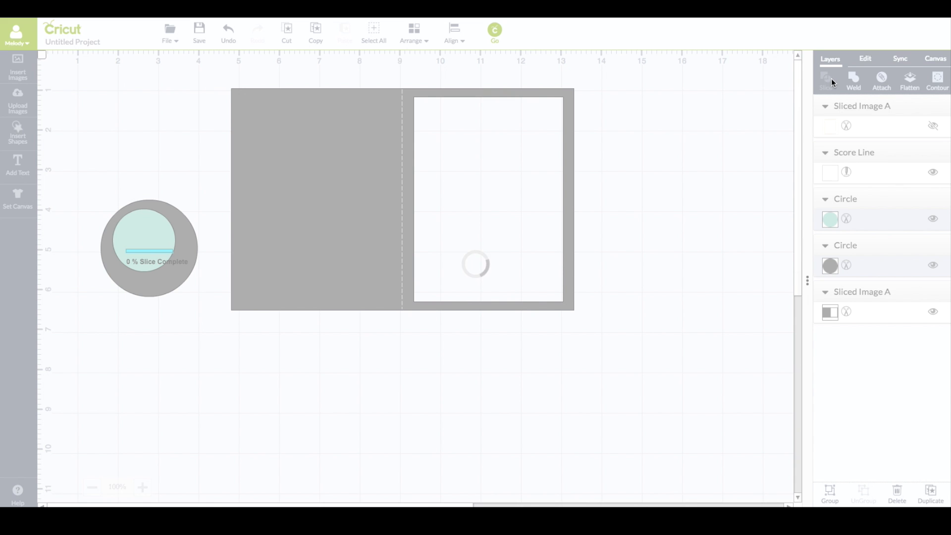
Move the inner discs below the card, offset the teal disc over the dark disc, and slice them
left_click_drag(139, 232, 378, 419)
left_click_drag(306, 436, 289, 382)
left_click_drag(340, 427, 384, 456)
left_click_drag(384, 419, 317, 401)
left_click(414, 28)
left_click(418, 101)
mouse_move(355, 439)
left_mouse_down()
mouse_move(339, 423)
mouse_move(350, 433)
left_mouse_up()
left_click_drag(328, 403, 335, 400)
left_click_drag(249, 333, 426, 468)
left_click(825, 81)
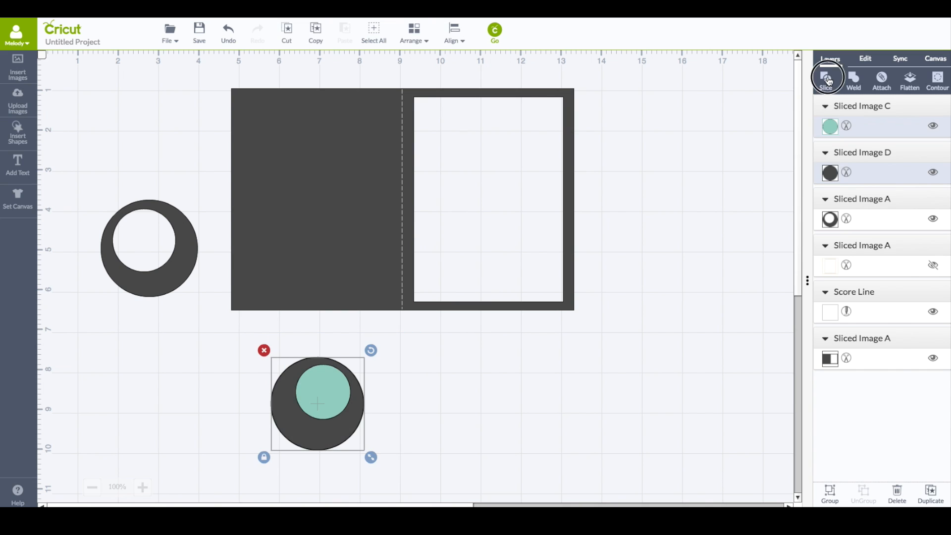
Move the leftover teal and dark discs aside, center them on each other, and slice them
left_click_drag(349, 391, 515, 384)
left_click(470, 376)
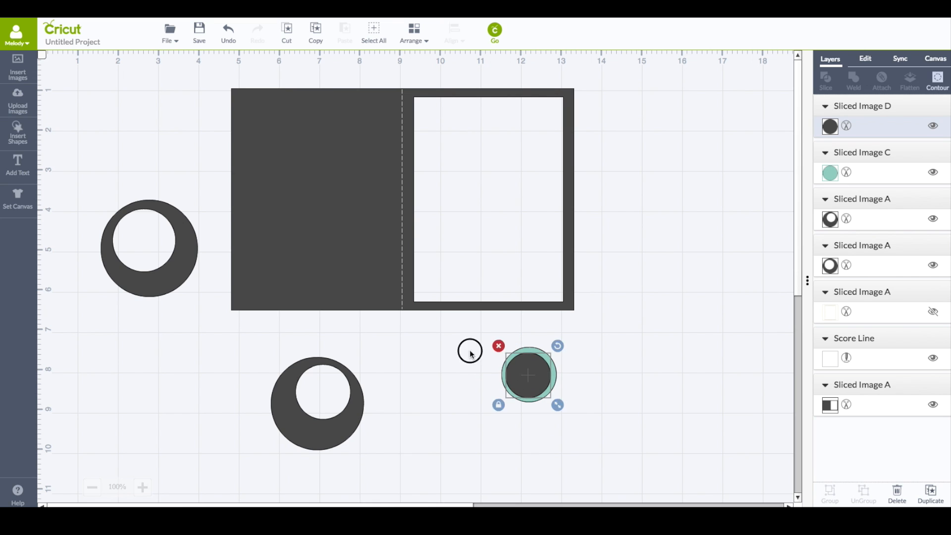
left_click(501, 334)
left_click_drag(474, 331, 580, 438)
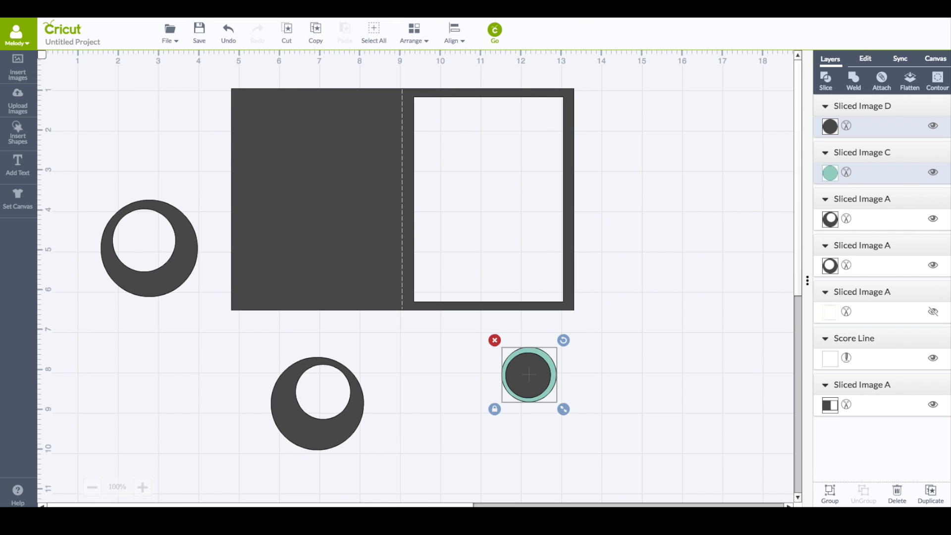
left_click(459, 35)
left_click(443, 158)
left_click(827, 81)
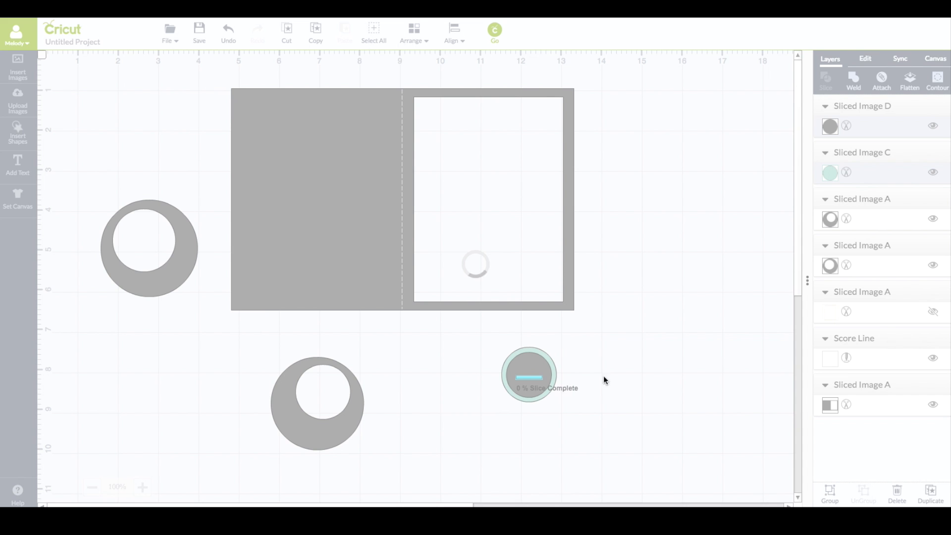
Enlarge the dark disc slightly beyond the teal disc, center both, and slice them into rings
left_click_drag(524, 377, 719, 390)
left_click(630, 281)
left_click_drag(654, 331, 678, 362)
left_click_drag(622, 312, 643, 335)
left_click(598, 282)
left_click_drag(591, 275, 753, 438)
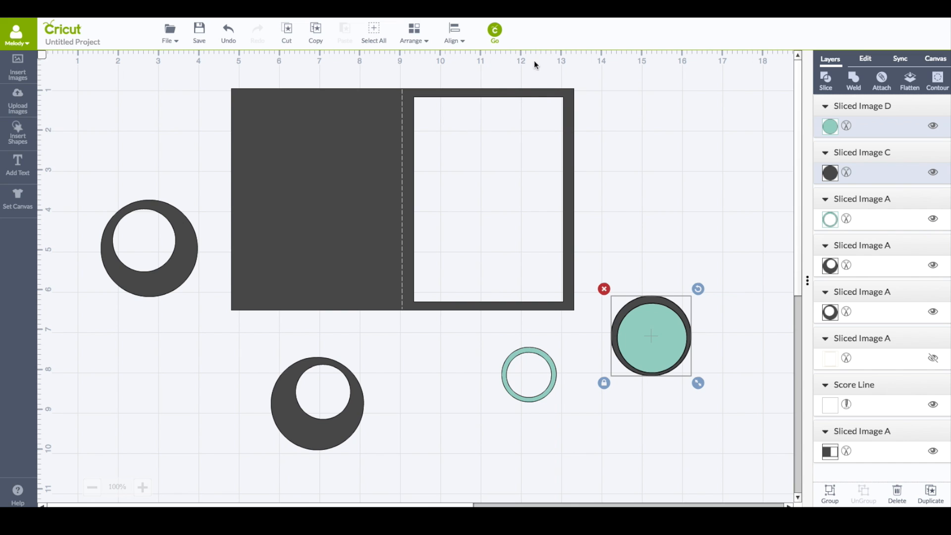
left_click(446, 33)
left_click(440, 158)
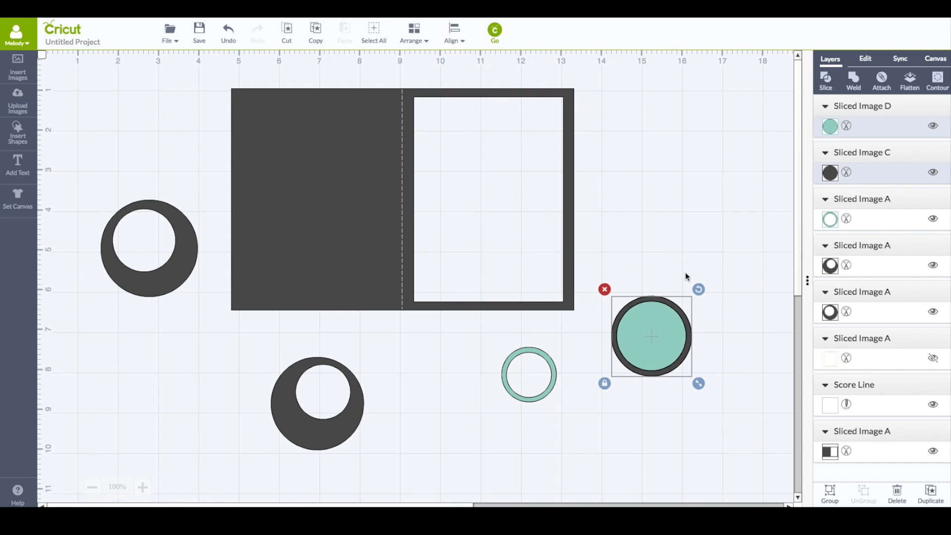
left_click(825, 80)
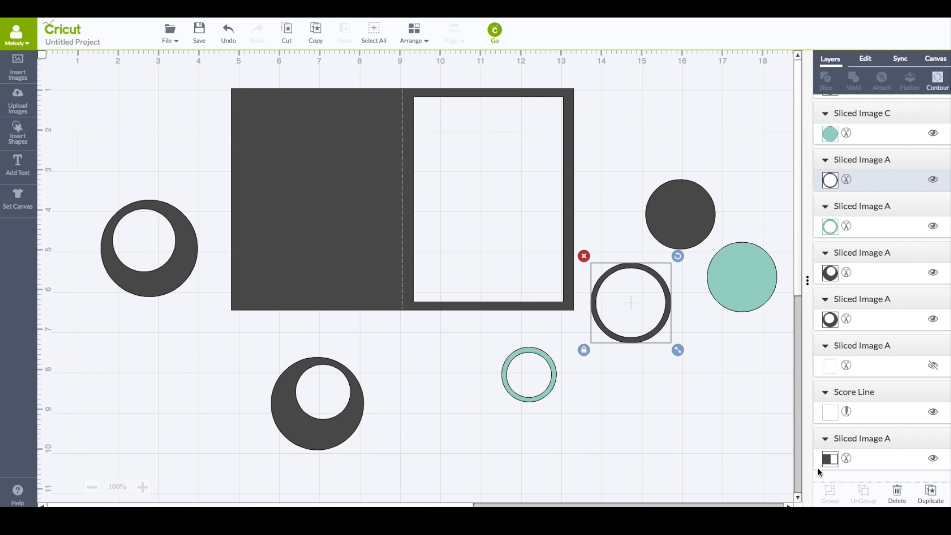
Duplicate the dark ring, the teal ring, and the dark crescent
left_click(930, 493)
left_click(529, 350)
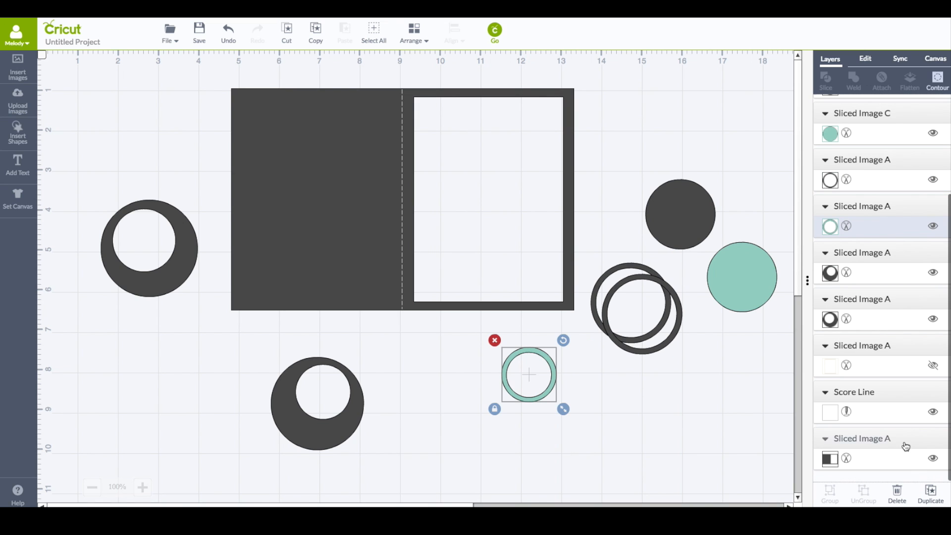
left_click(931, 493)
left_click(332, 358)
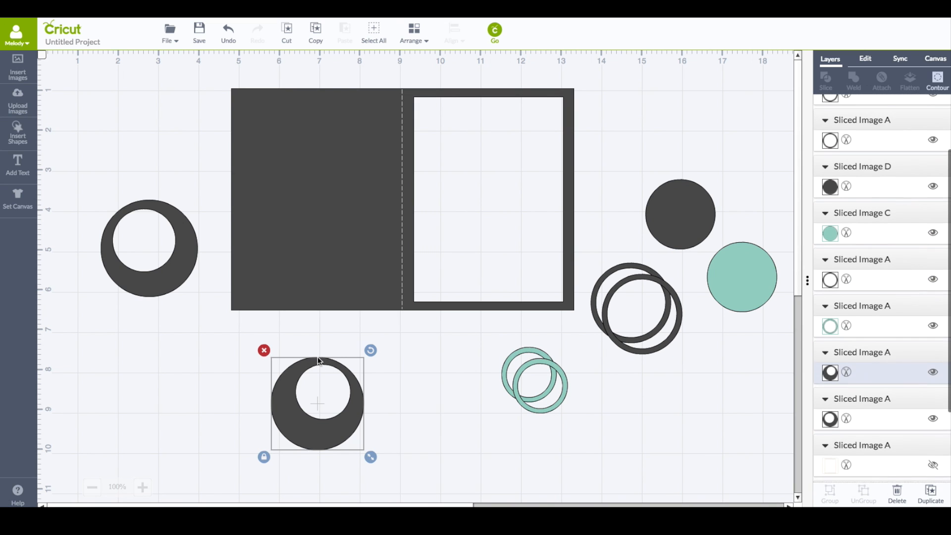
left_click(931, 492)
Arrange rings and a crescent on and around the card's right panel
left_click_drag(604, 142, 480, 150)
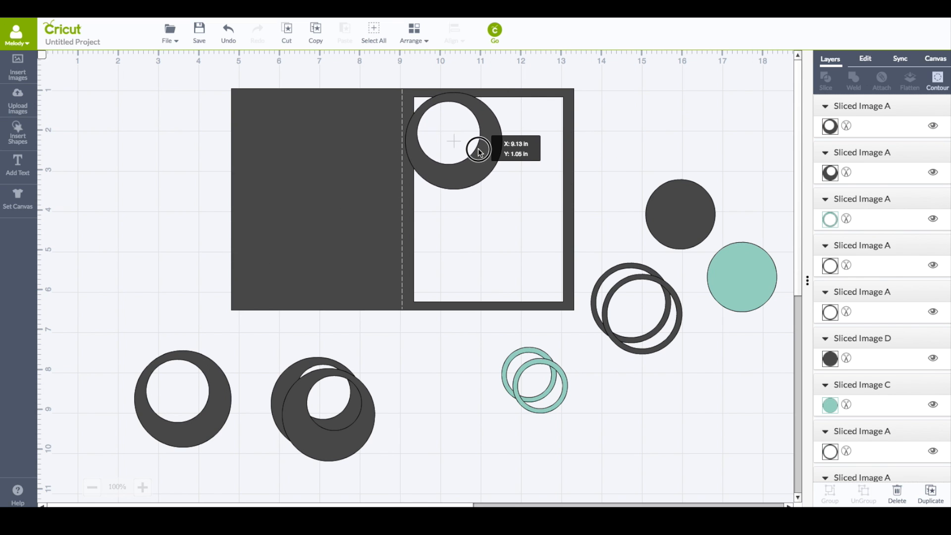
left_click_drag(669, 285, 650, 185)
left_click_drag(559, 373, 556, 106)
left_click_drag(571, 153, 585, 167)
left_click_drag(568, 151, 533, 137)
left_click_drag(545, 371, 705, 80)
left_click_drag(312, 397, 440, 370)
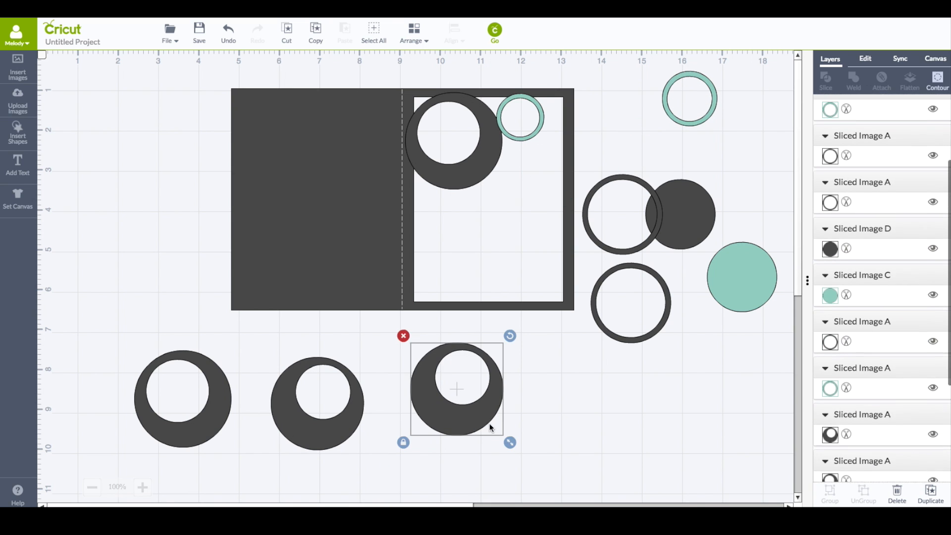
Shrink a crescent copy onto the panel's upper area and shrink a teal ring copy
left_click_drag(510, 442, 547, 165)
left_click_drag(574, 123, 500, 149)
left_click_drag(549, 124, 639, 126)
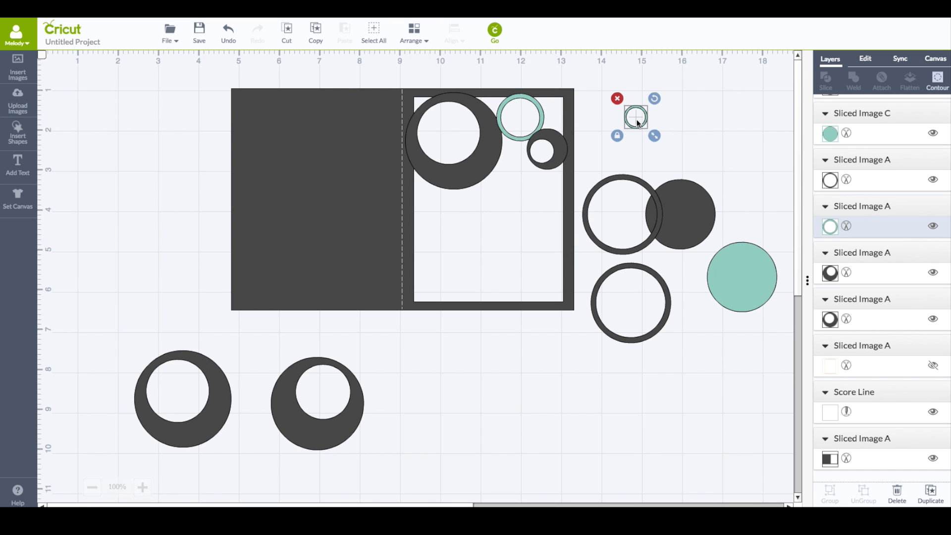
Stack a dark disc on a teal disc, center them, and slice them
left_click_drag(693, 237, 539, 380)
left_click_drag(737, 298, 533, 364)
left_click_drag(594, 403, 585, 385)
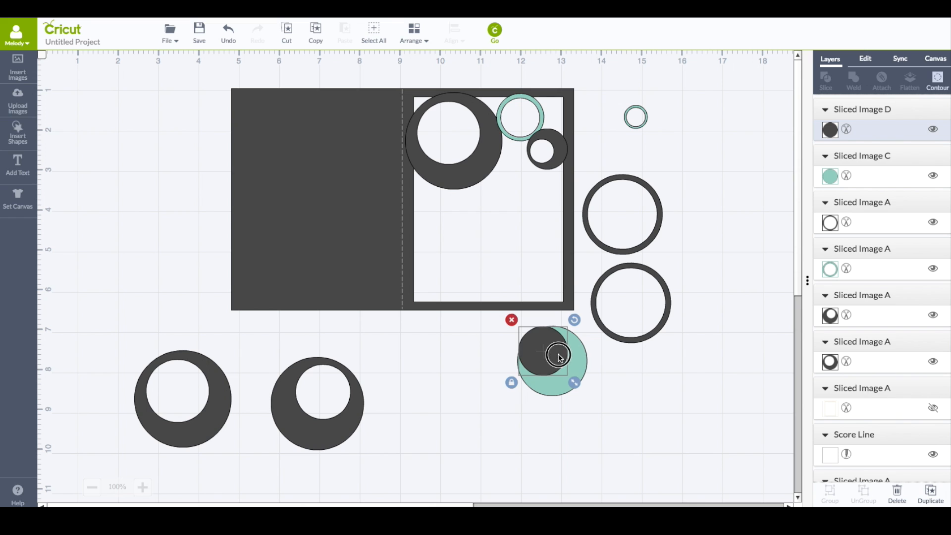
left_click_drag(558, 356, 568, 364)
left_click(492, 329)
left_click_drag(532, 327, 614, 431)
left_click(452, 34)
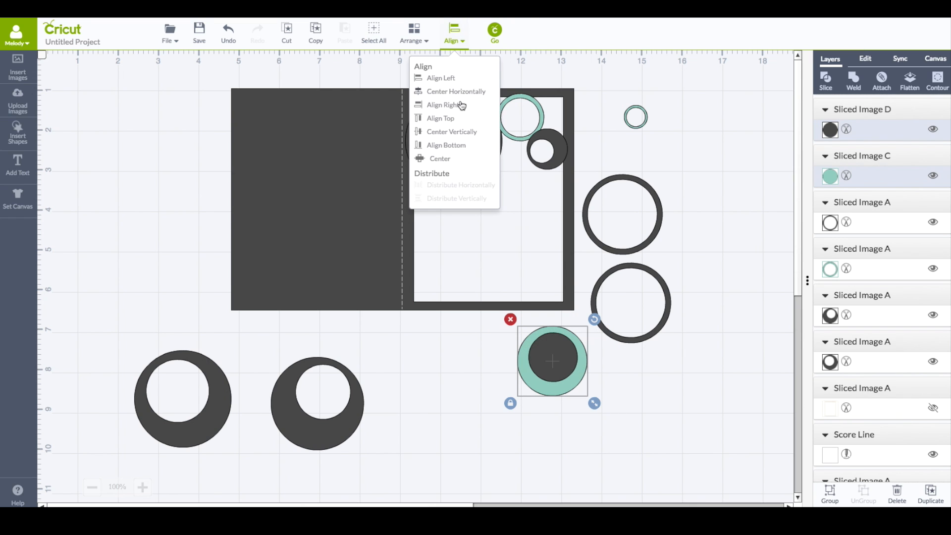
left_click(444, 160)
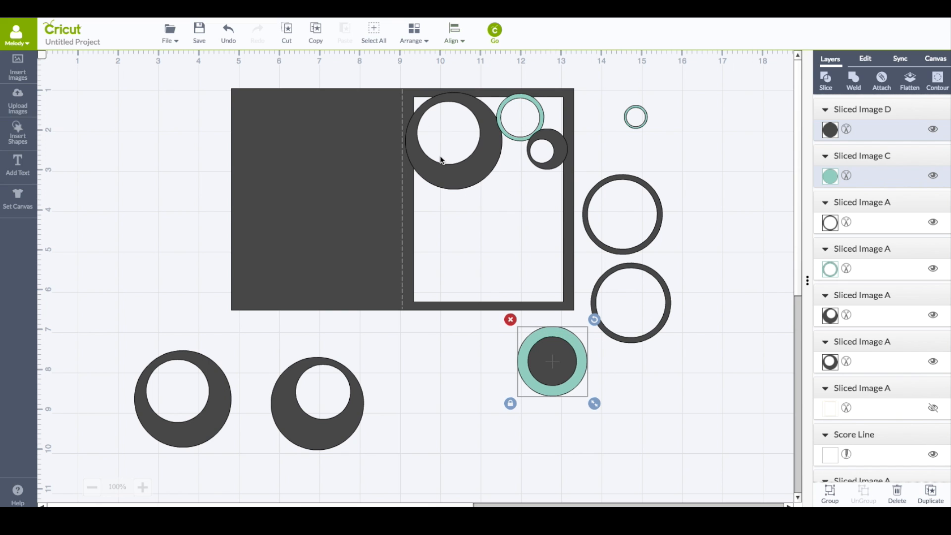
left_click(825, 80)
Pull the sliced pieces apart and place a small teal ring near the panel's upper right corner
left_click_drag(573, 363, 662, 340)
left_click(568, 372)
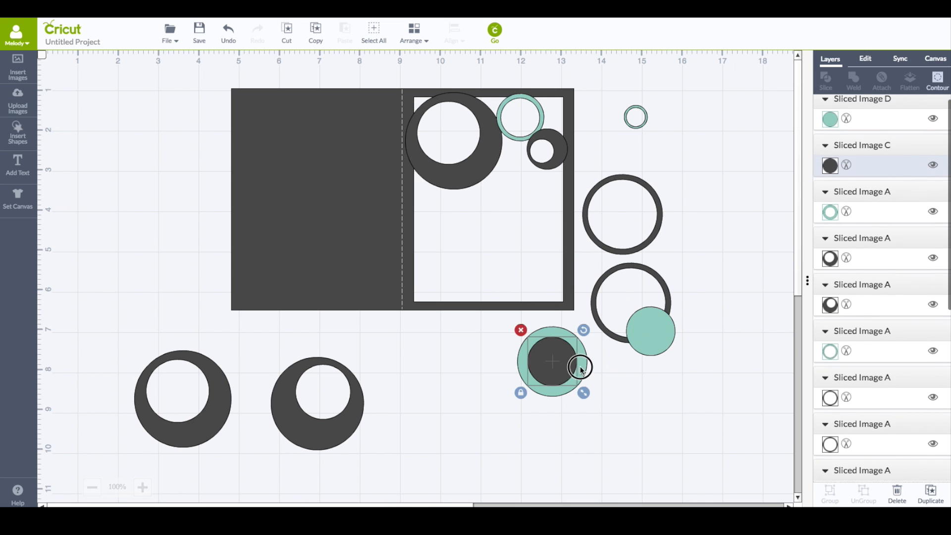
left_click_drag(568, 372, 692, 357)
left_click(585, 377)
left_click_drag(594, 403, 568, 118)
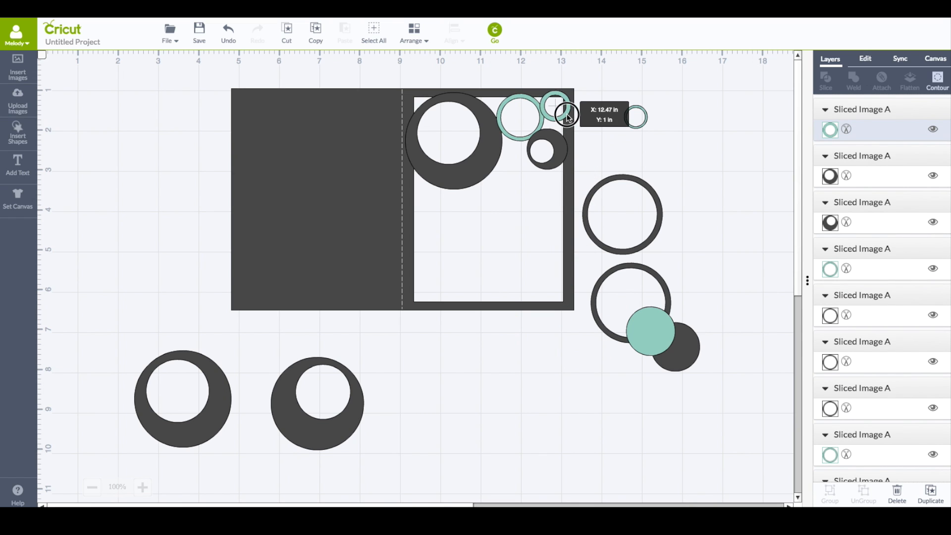
left_click_drag(580, 137, 577, 132)
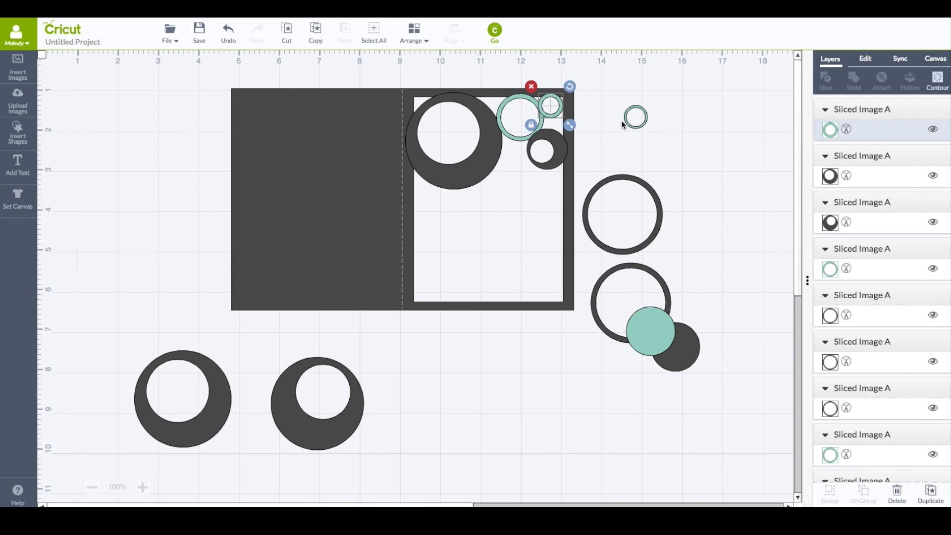
Enlarge the spare teal ring beside the card to about 2.06 in and nudge the small teal corner ring
left_click(643, 124)
left_click_drag(656, 137, 730, 240)
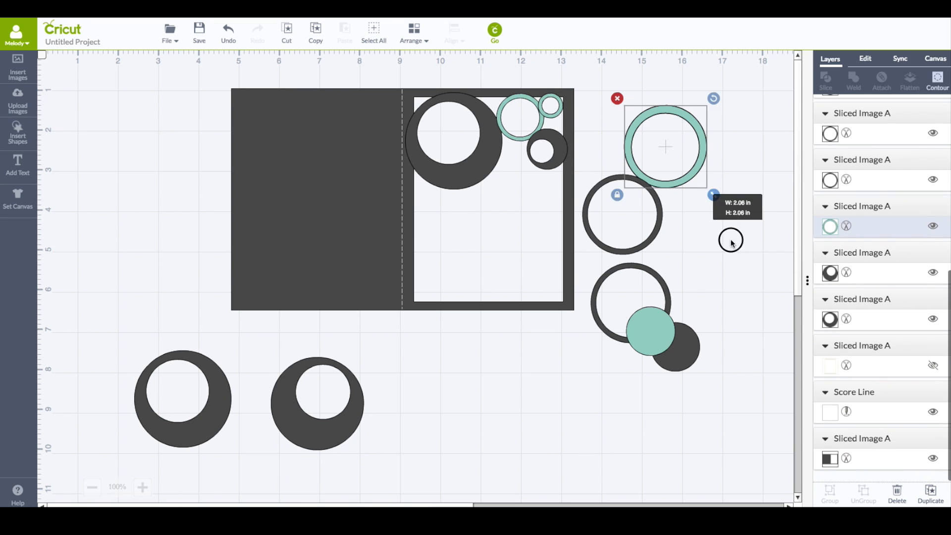
left_click_drag(557, 113, 560, 113)
Shrink a crescent and place it in the middle of the right panel, moving the teal disc just below it
left_click_drag(335, 432, 489, 415)
left_click_drag(148, 424, 284, 387)
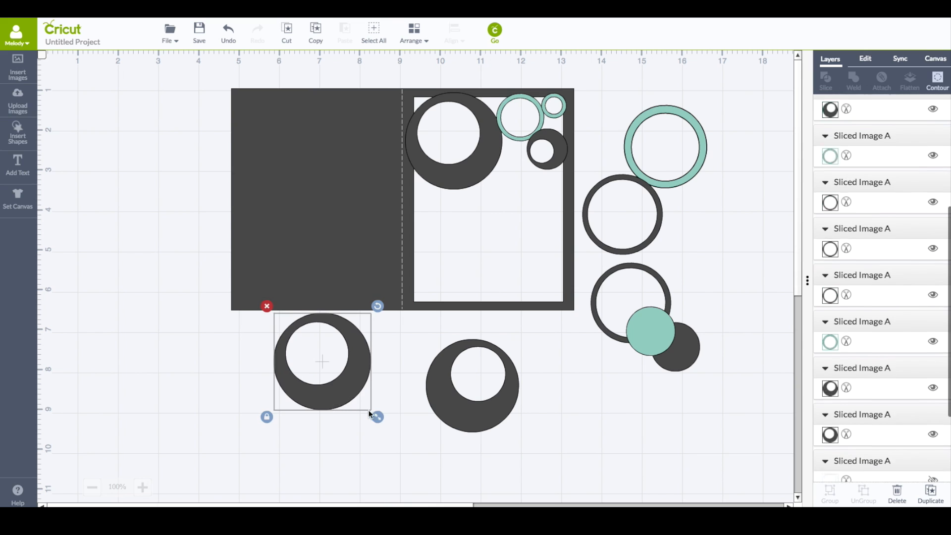
left_click_drag(378, 414, 356, 393)
left_click_drag(356, 308, 519, 223)
left_click_drag(656, 346, 540, 263)
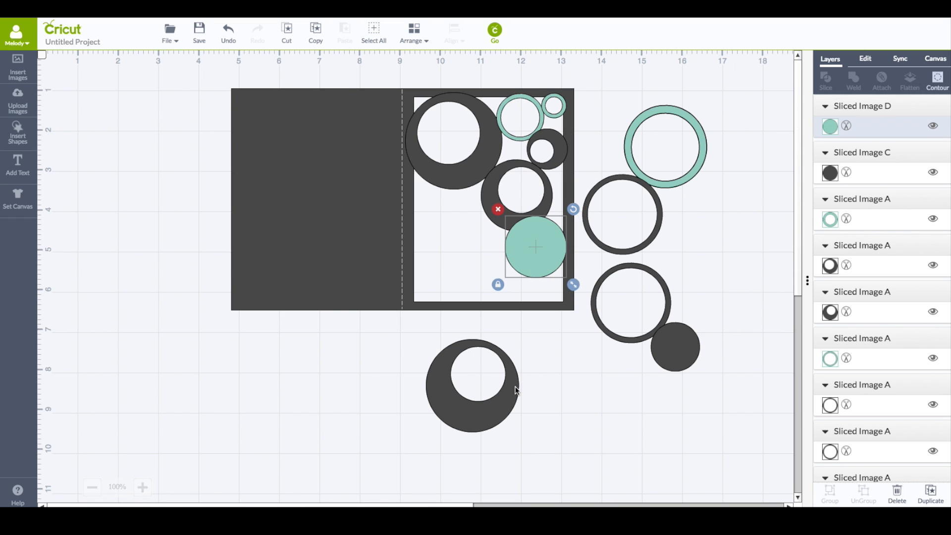
Move the large teal ring so it straddles the fold line on the right panel's left edge
left_click(628, 142)
left_click_drag(629, 142, 376, 213)
left_click(652, 337)
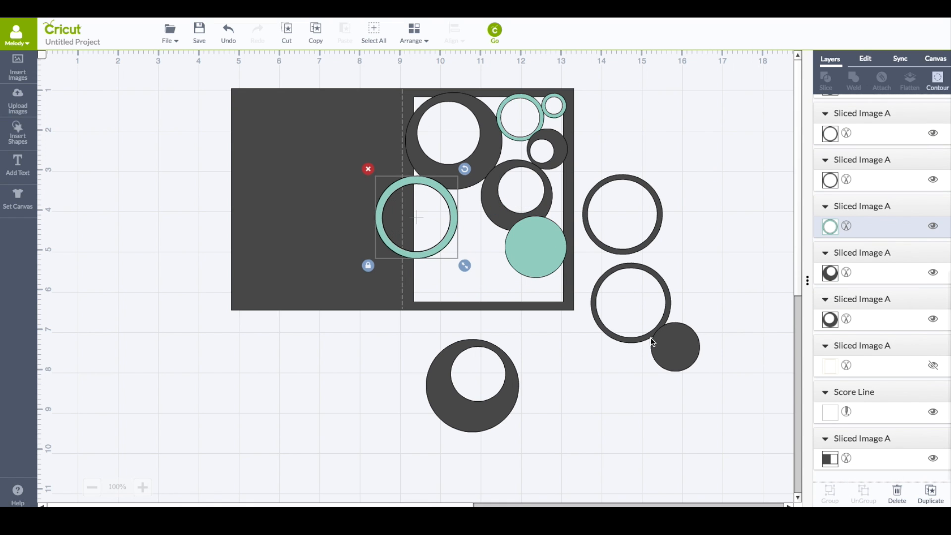
Duplicate a crescent, shrink the copy, and place it rotated between the teal ring and teal disc
left_click(510, 415)
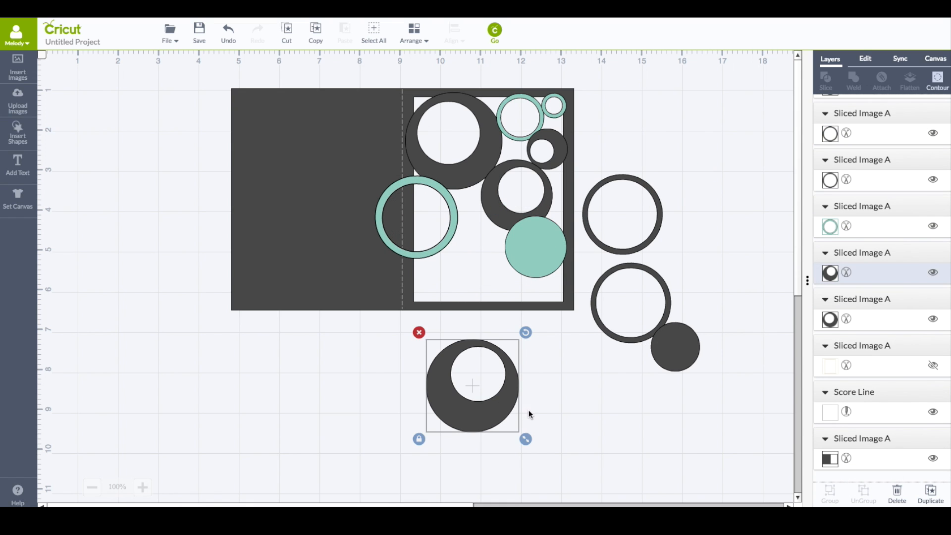
left_click(932, 493)
left_click_drag(536, 450, 499, 411)
left_click_drag(444, 388, 464, 262)
left_click_drag(512, 206, 476, 255)
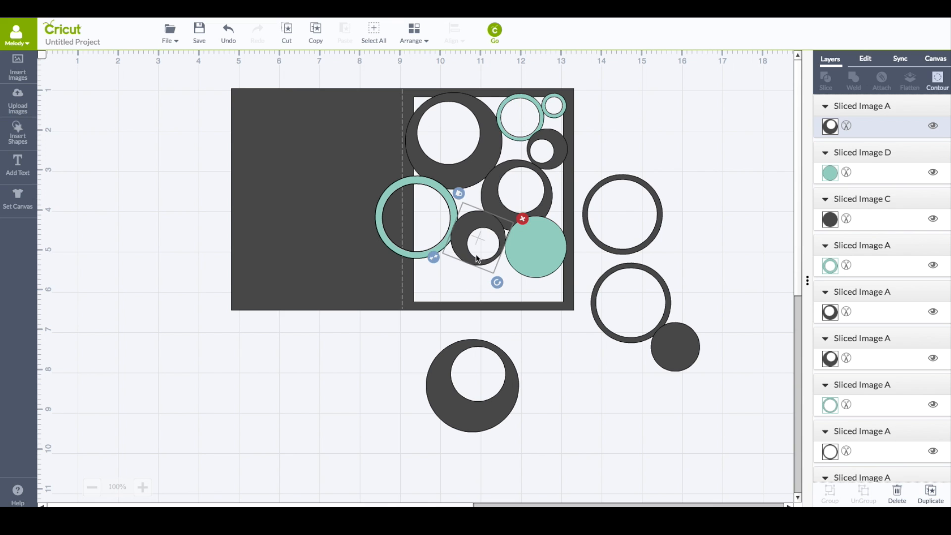
Shrink the dark ring sitting beside the card's right panel
left_click(650, 239)
left_click_drag(668, 259, 630, 221)
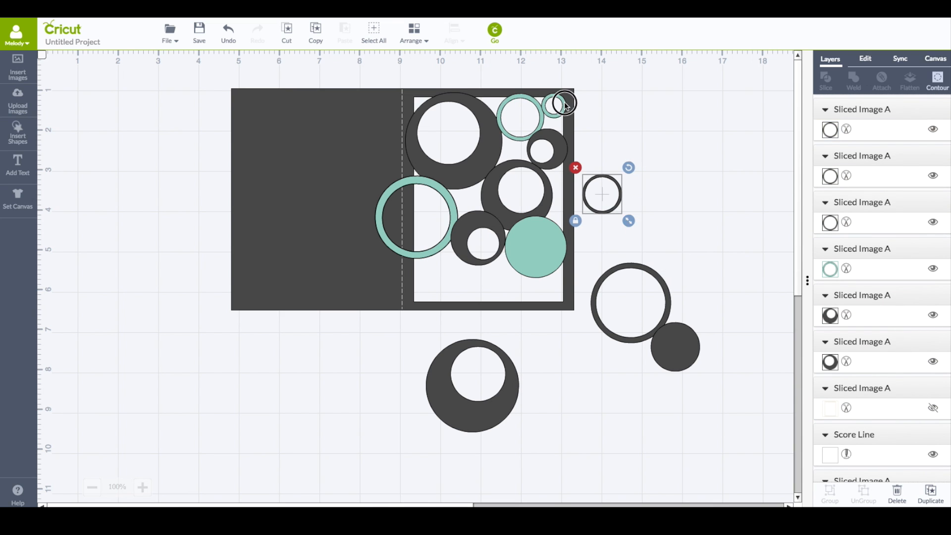
Duplicate the small teal corner ring, place the copy near the fold, and shrink a dark disc to about 0.66 in inside the large teal ring
left_click(566, 104)
left_click(930, 492)
left_click_drag(559, 128, 436, 286)
left_click_drag(434, 284, 434, 282)
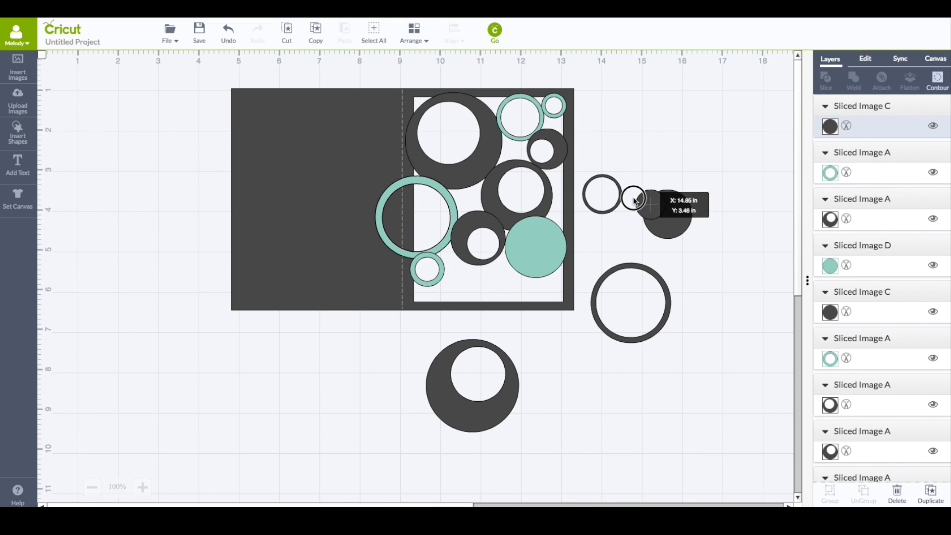
left_click_drag(644, 202, 448, 210)
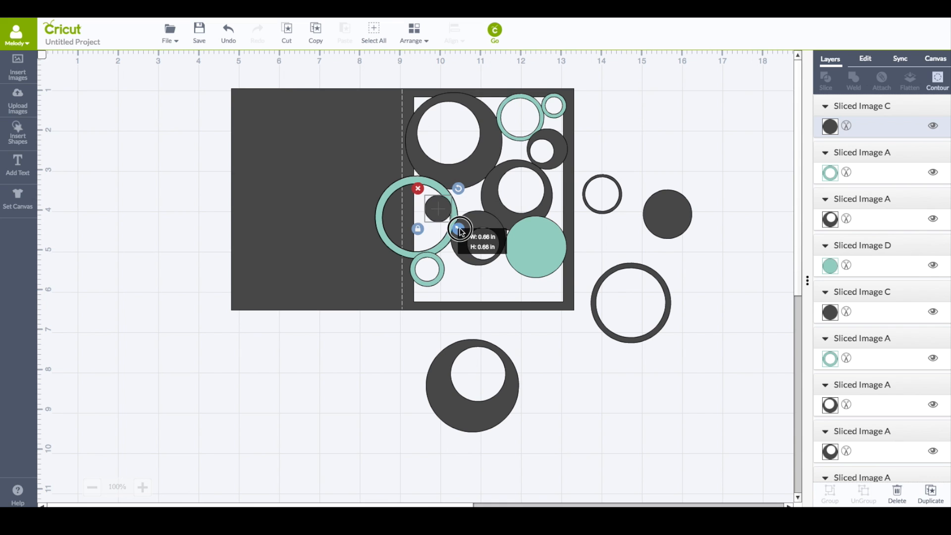
left_click_drag(625, 272, 492, 270)
left_click_drag(515, 332, 510, 328)
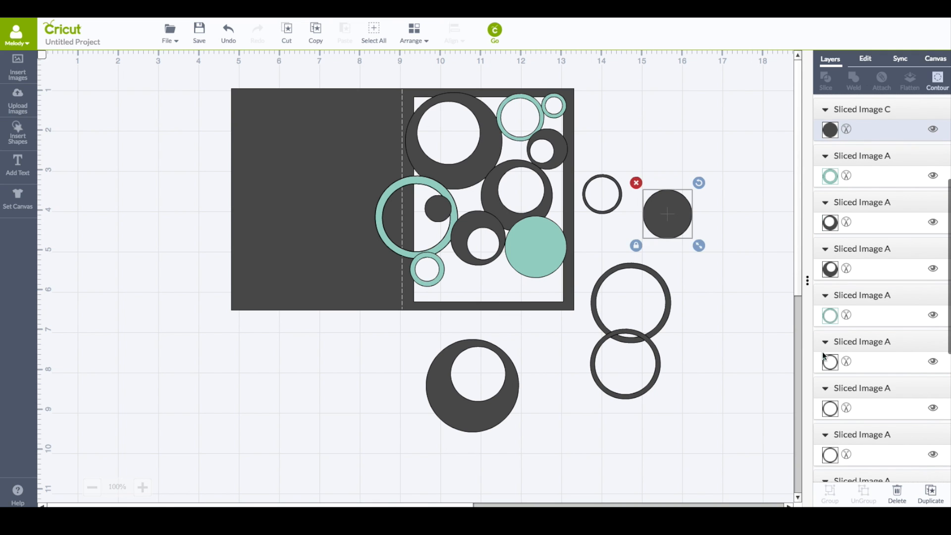
Stack a smaller dark disc on a larger one at the panel's bottom, slice them, and pull the resulting ring aside
left_click_drag(669, 222, 490, 311)
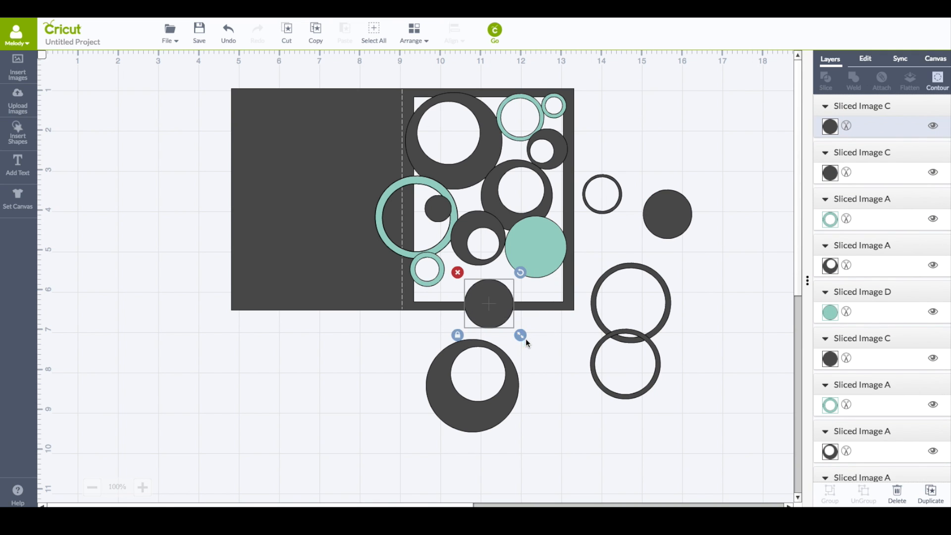
left_click_drag(525, 341, 552, 364)
left_click_drag(673, 218, 507, 317)
left_click(414, 33)
left_click(433, 66)
left_click_drag(558, 364, 448, 305)
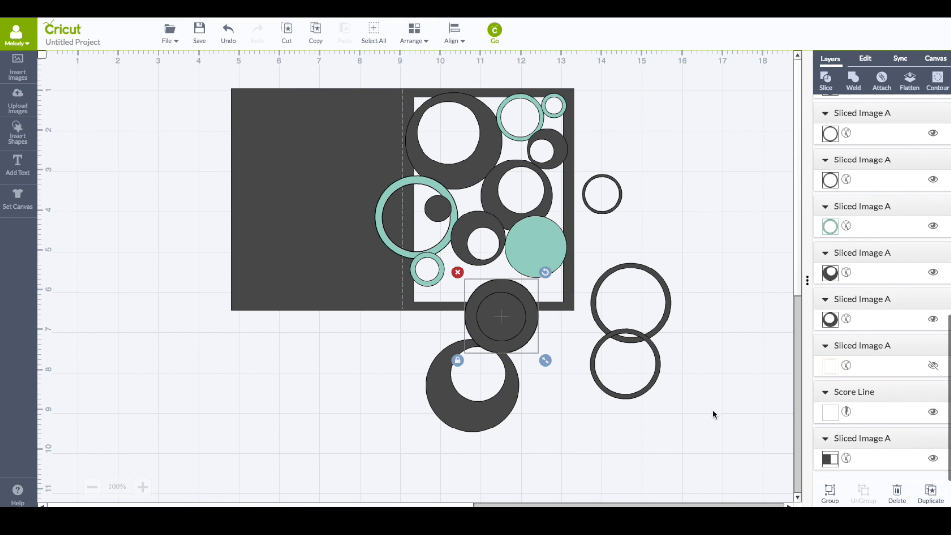
left_click(836, 79)
left_click_drag(499, 318, 549, 365)
left_click_drag(507, 333, 242, 392)
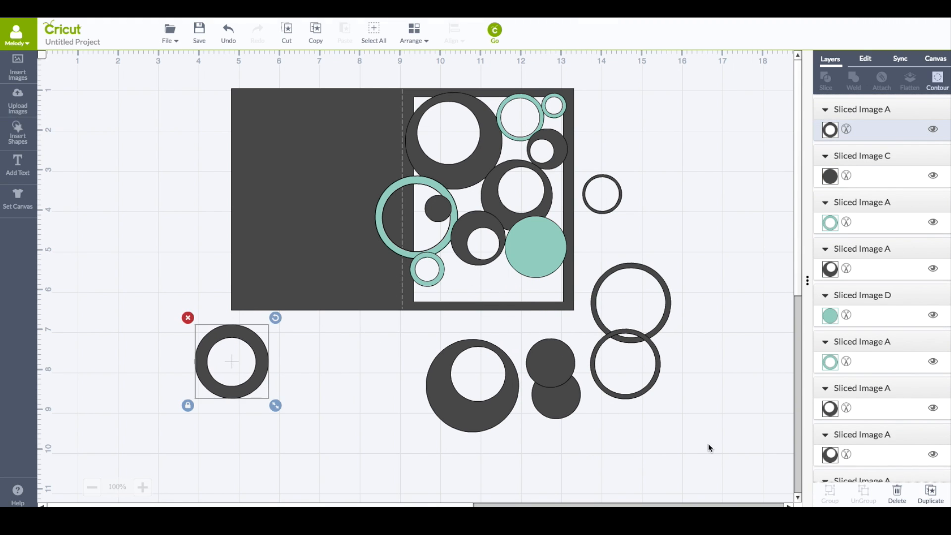
Duplicate the dark ring and insert a square overlapping the copy's lower part
left_click(931, 496)
left_click_drag(253, 348, 127, 283)
left_click(19, 135)
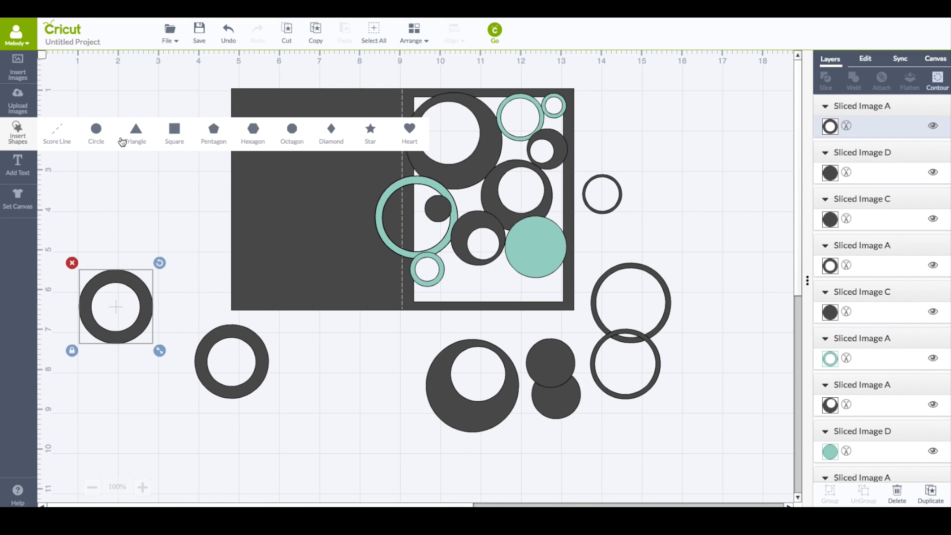
left_click(176, 131)
left_click_drag(299, 304, 92, 321)
Select the ring and square together, duplicate them, move the copy aside, and slice it
left_click(58, 239)
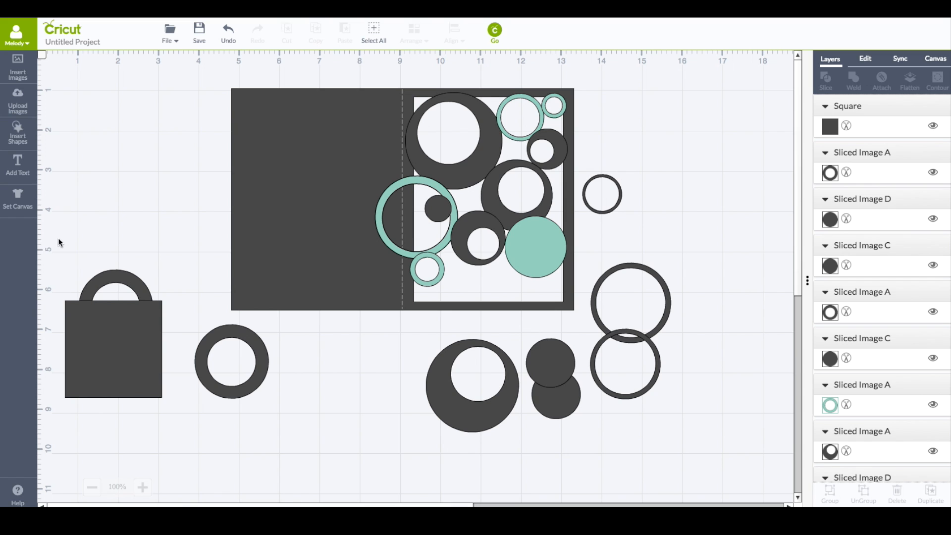
left_click_drag(39, 239, 209, 436)
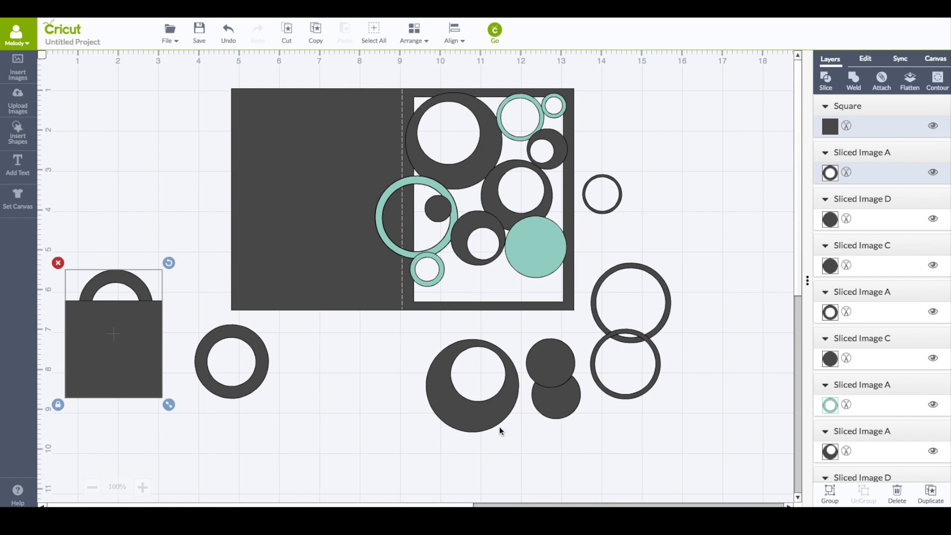
left_click(931, 492)
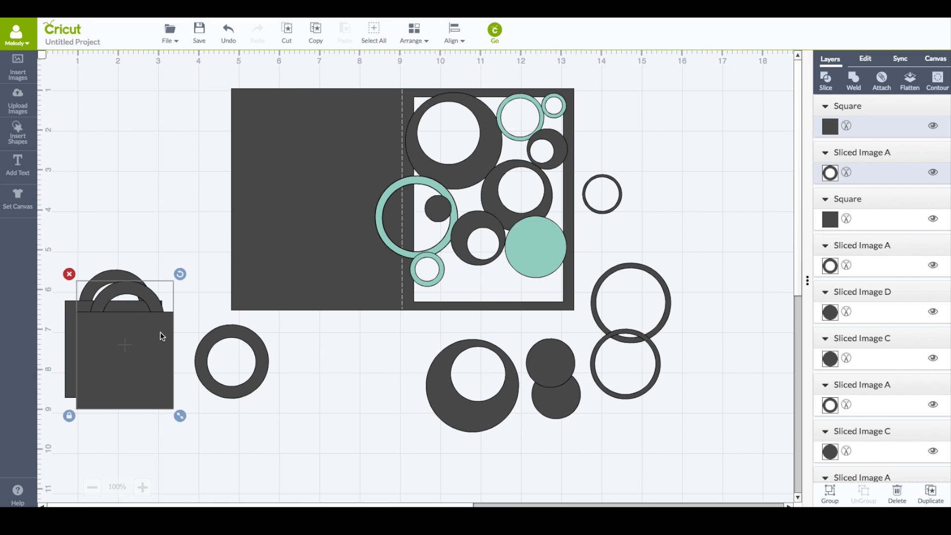
left_click_drag(160, 333, 392, 369)
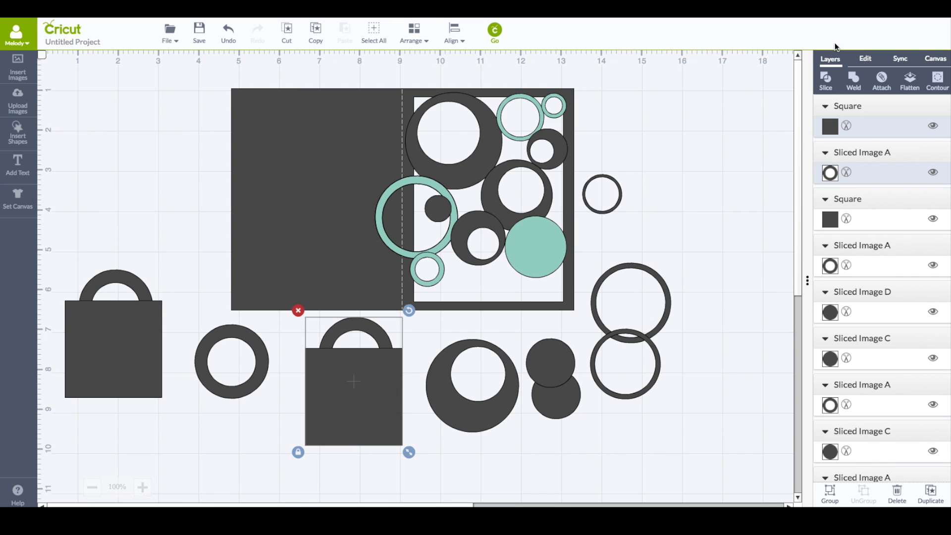
left_click(826, 81)
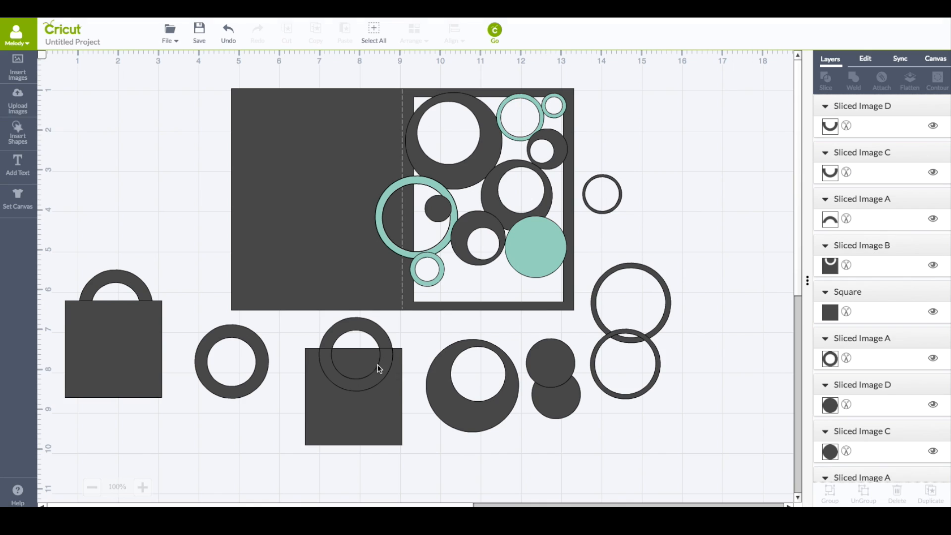
Pull the sliced pieces apart, place the arch about 2.16 by 0.92 in along the panel's bottom edge, and move the U shape aside
left_click_drag(379, 372, 464, 442)
left_click_drag(379, 374, 523, 405)
left_click_drag(386, 340, 526, 320)
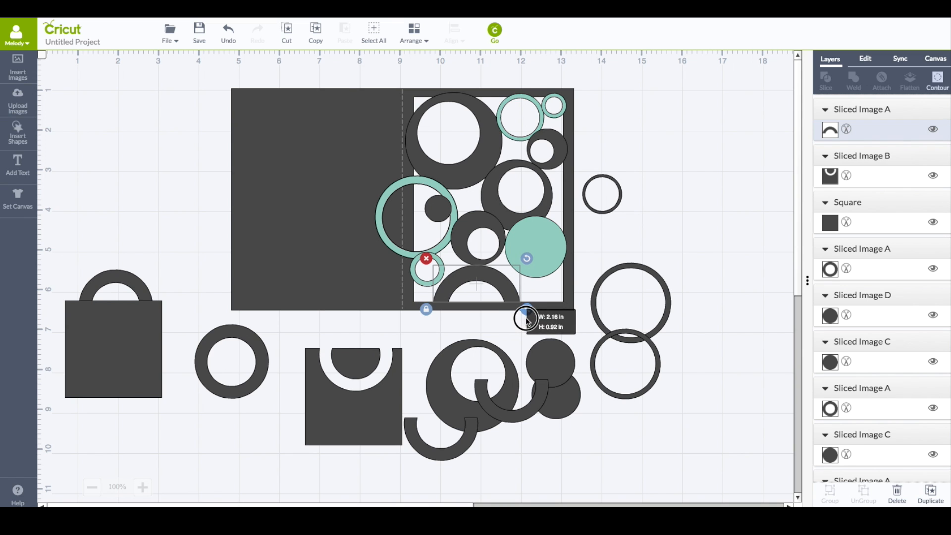
left_click_drag(448, 451, 232, 465)
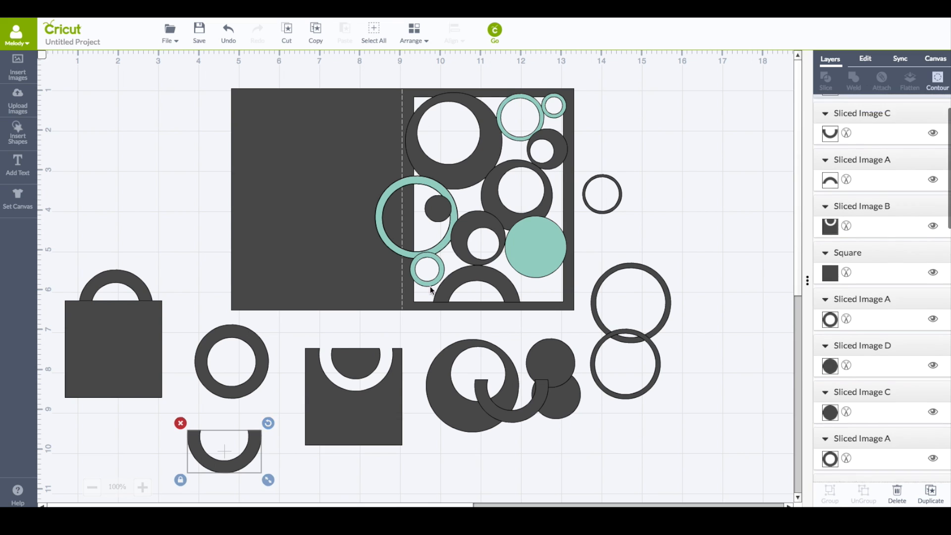
Duplicate a small teal ring into the panel's lower right corner and rearrange the spare dark discs and rings beside the card
left_click(427, 284)
left_click(930, 492)
left_click_drag(448, 269, 555, 298)
left_click_drag(550, 362, 688, 251)
left_click_drag(525, 408, 651, 182)
left_click_drag(651, 143, 558, 191)
left_click(637, 256)
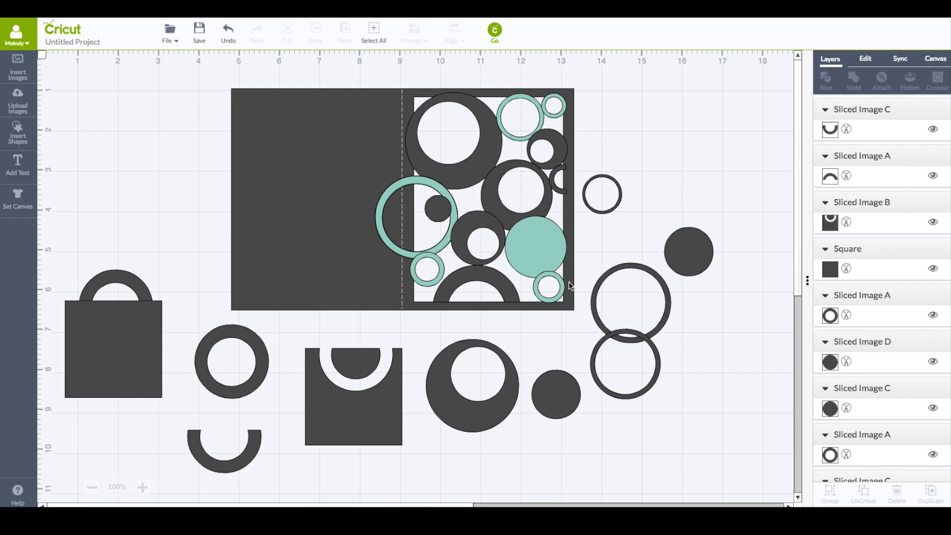
Duplicate the panel's central crescent, move the copy off the card, color it purple, and hide its layer
left_click(479, 148)
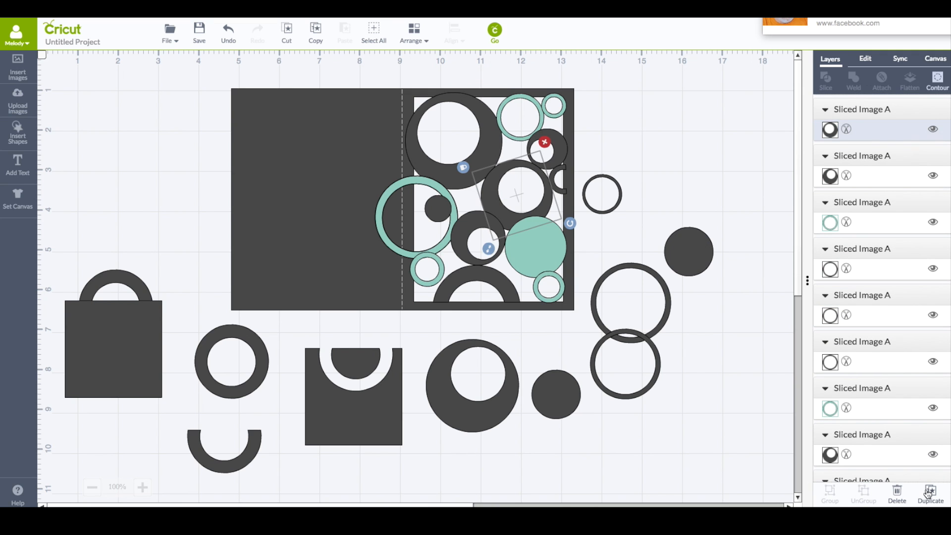
left_click(930, 491)
left_click_drag(528, 235, 660, 166)
left_click(829, 130)
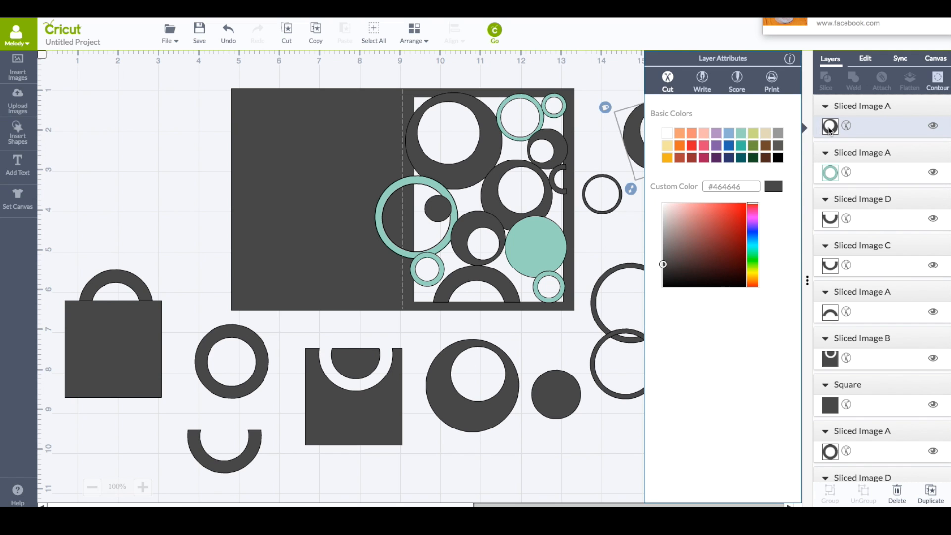
left_click(716, 149)
left_click(645, 149)
left_click(645, 148)
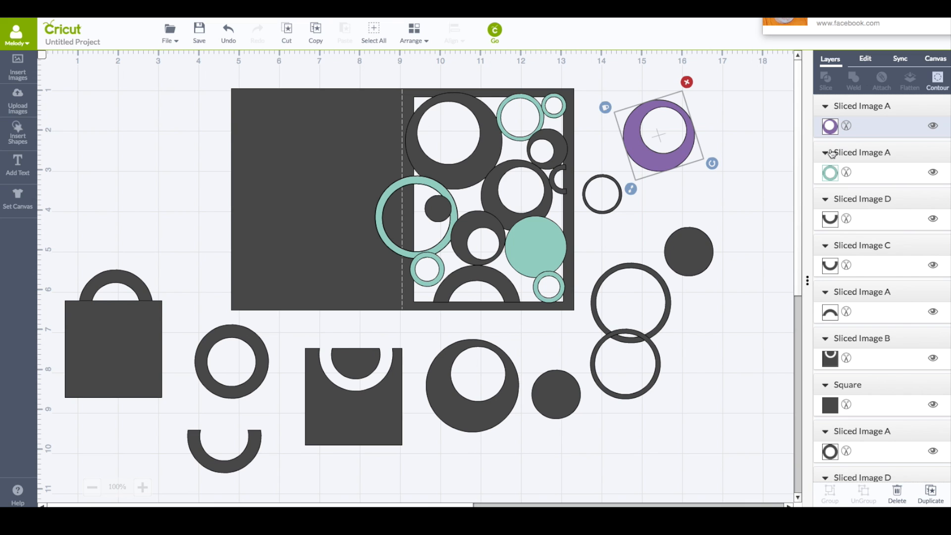
left_click(932, 130)
Duplicate the small rotated crescent, color the copy purple, try it on the panel, and move it beside the card
left_click(472, 217)
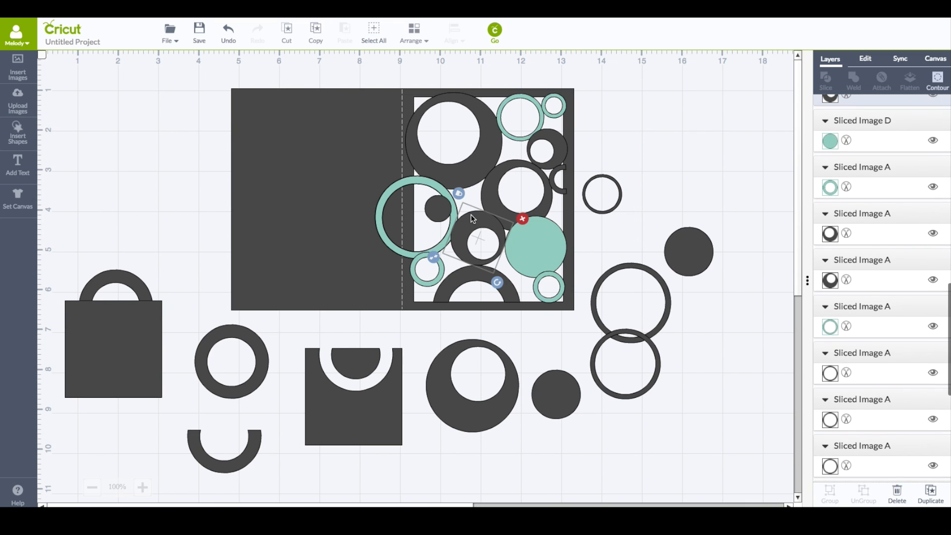
left_click(930, 491)
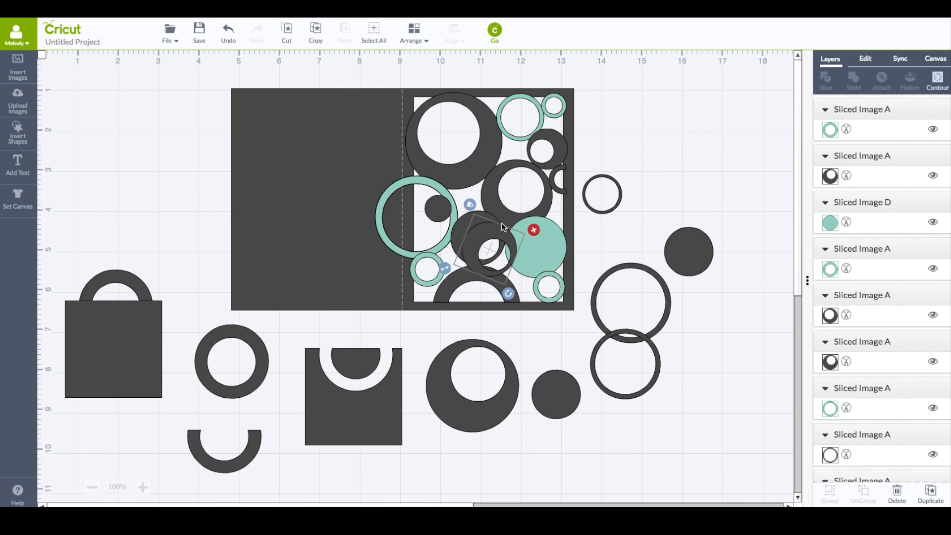
left_click_drag(486, 233, 687, 94)
left_click(829, 126)
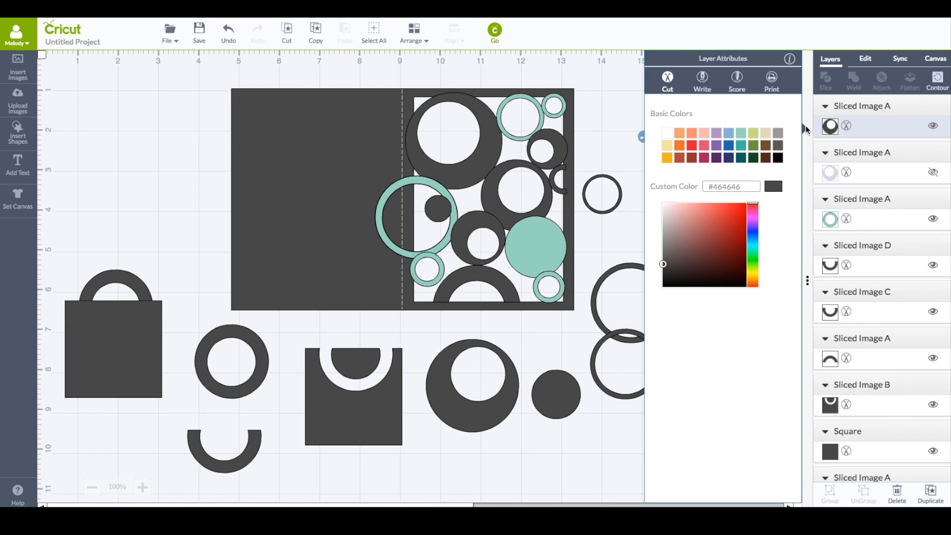
left_click(716, 133)
left_click_drag(637, 127, 473, 222)
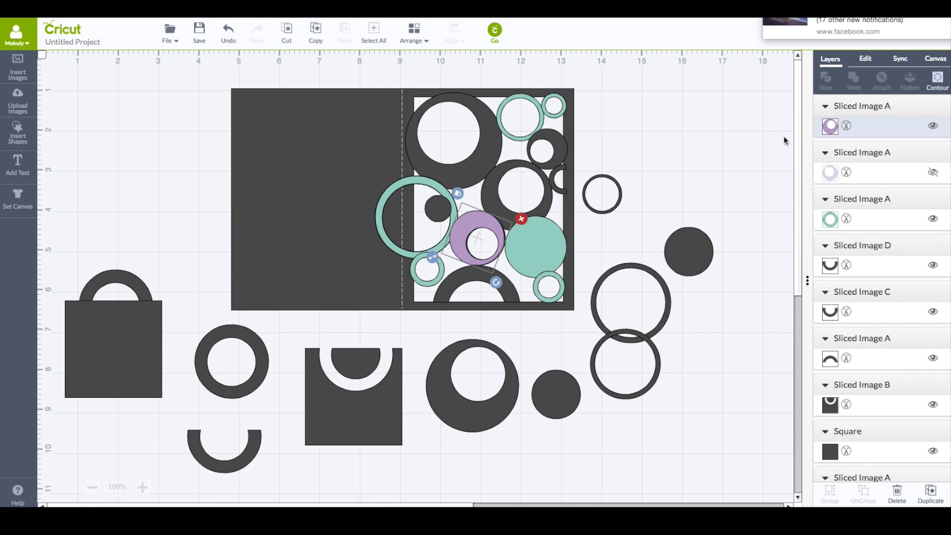
left_click_drag(454, 240, 677, 158)
Shrink a dark disc into the panel's lower left corner and add a small dark disc near the top edge
left_click(688, 251)
left_click_drag(721, 283, 421, 293)
left_click(931, 497)
left_click_drag(438, 311, 442, 316)
left_click(442, 316)
Slightly shrink the arch along the panel's bottom edge
left_click(460, 276)
left_click_drag(526, 311, 512, 297)
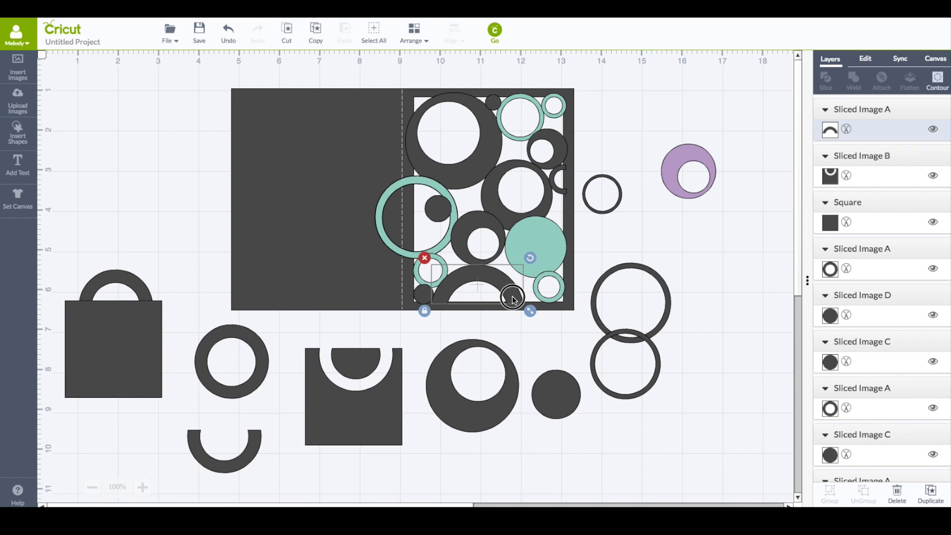
left_click(628, 222)
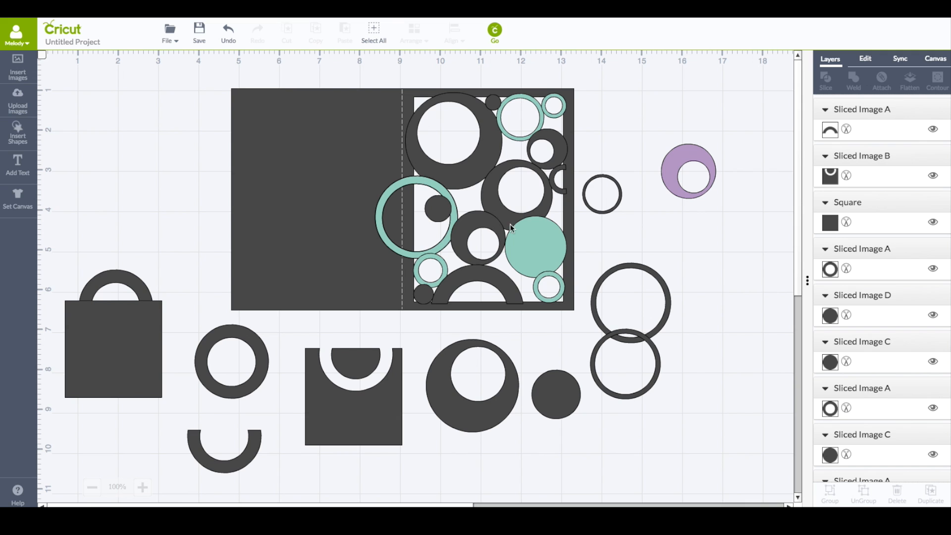
Duplicate the small dark disc inside the teal ring, move the copy off the card, and color it purple
left_click(438, 209)
left_click(931, 491)
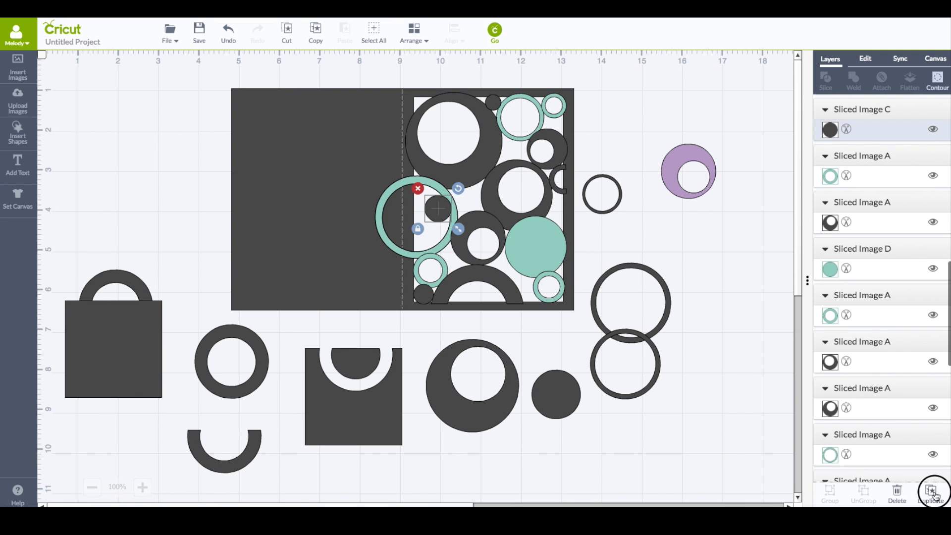
left_click_drag(438, 208, 667, 112)
left_click(830, 126)
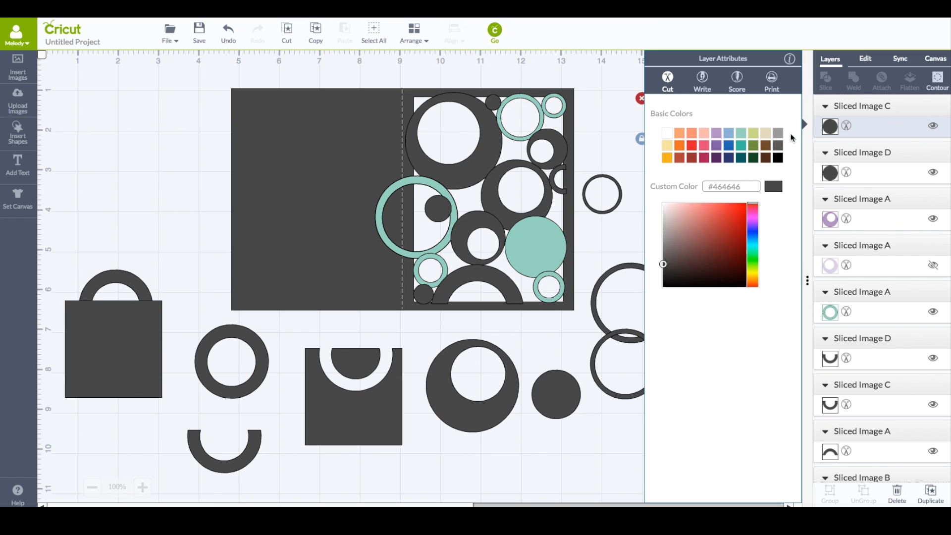
left_click(716, 132)
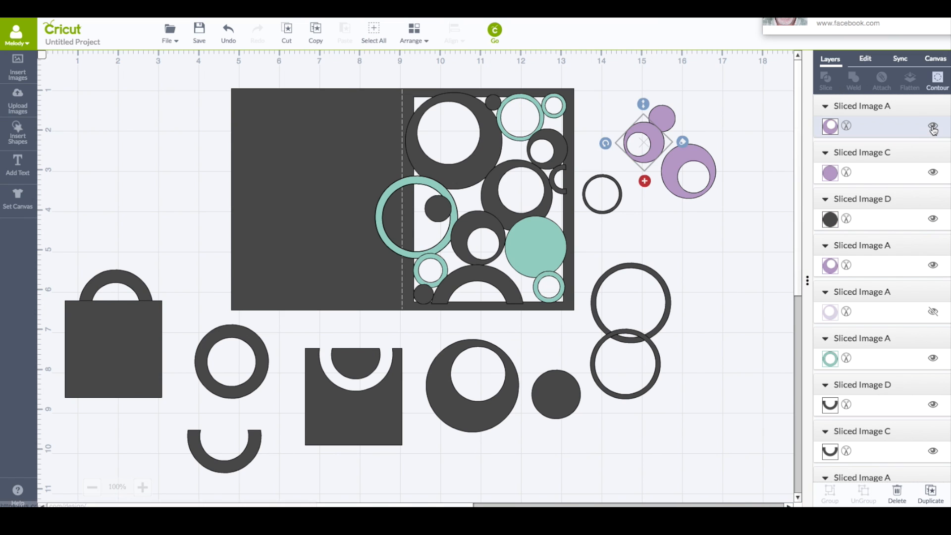
Hide the purple copies' layers and move a small dark ring into the lower ring beside the card
left_click(933, 126)
left_click(933, 172)
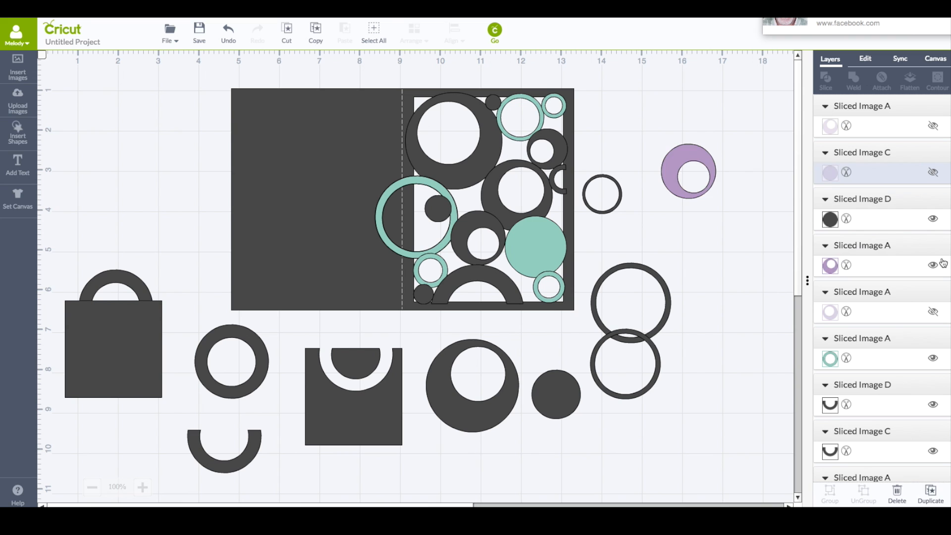
left_click(933, 265)
left_click_drag(617, 200, 639, 378)
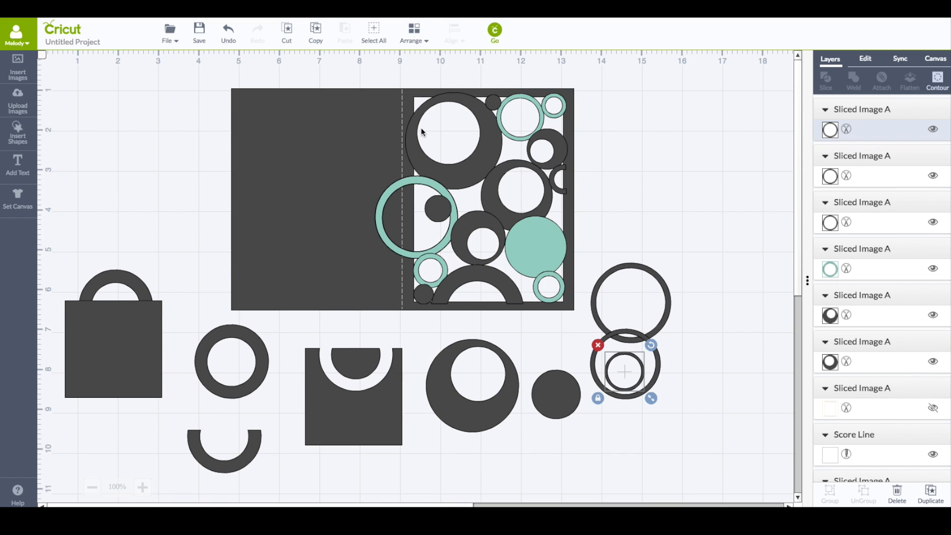
Move the score line off the card to the far left of the canvas
left_click(402, 108)
left_click_drag(400, 103, 90, 90)
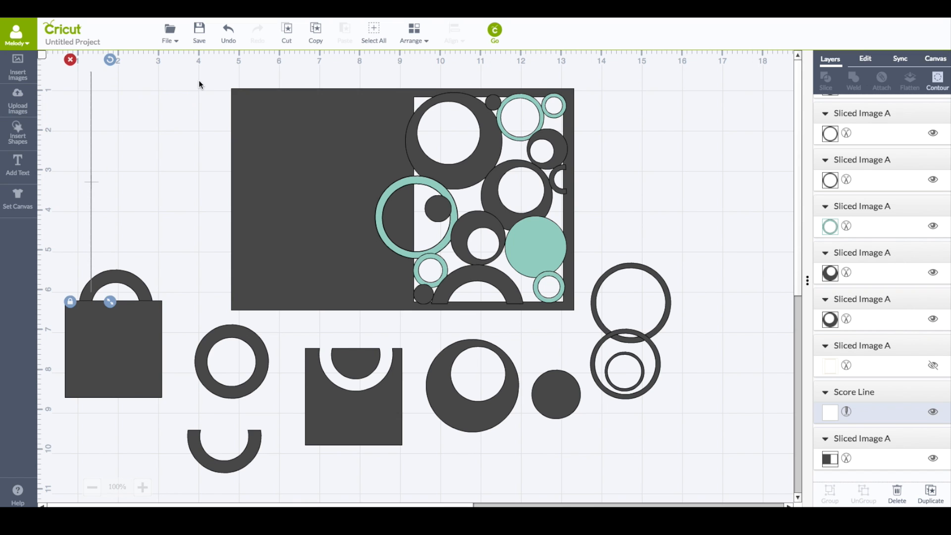
left_click(199, 84)
left_click_drag(196, 74, 610, 331)
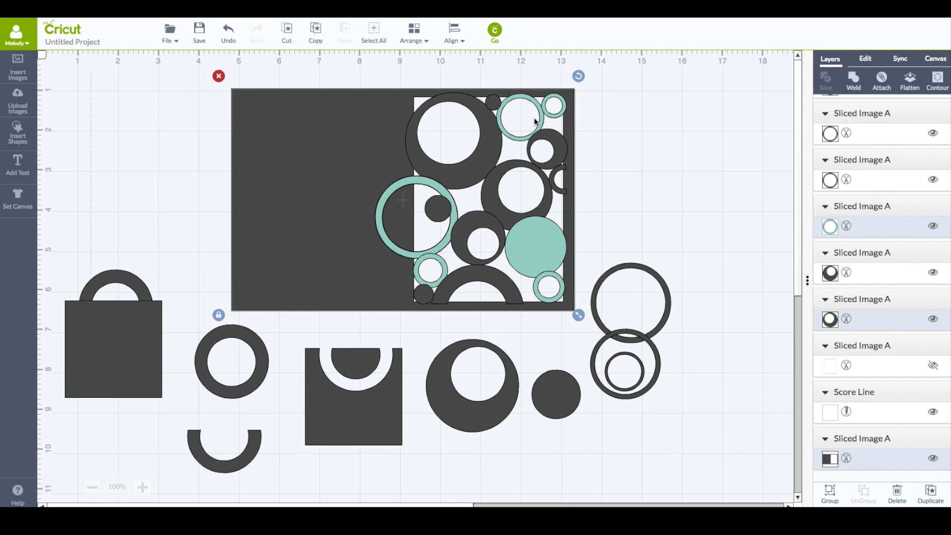
left_click(854, 80)
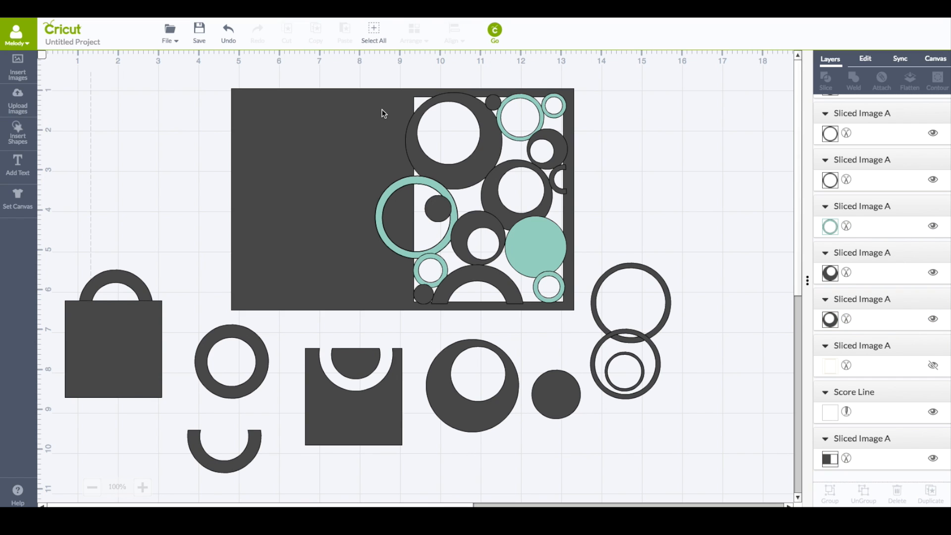
Duplicate the card panel, move the copy aside, and hide the copy's layer
left_click(382, 113)
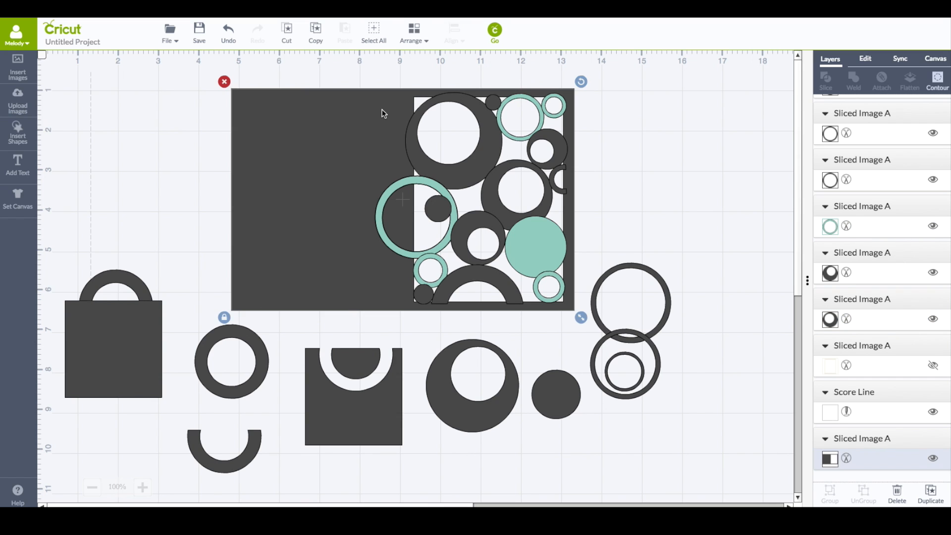
left_click(930, 495)
left_click_drag(315, 180, 438, 210)
left_click(927, 127)
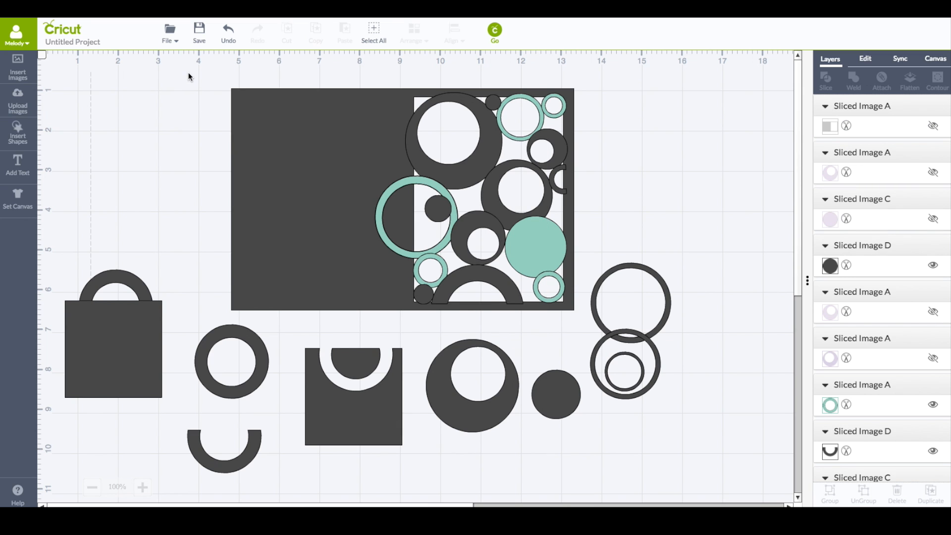
Select the card panel with all its overlapping circles and weld them into one cut-out panel
left_click_drag(190, 67, 586, 318)
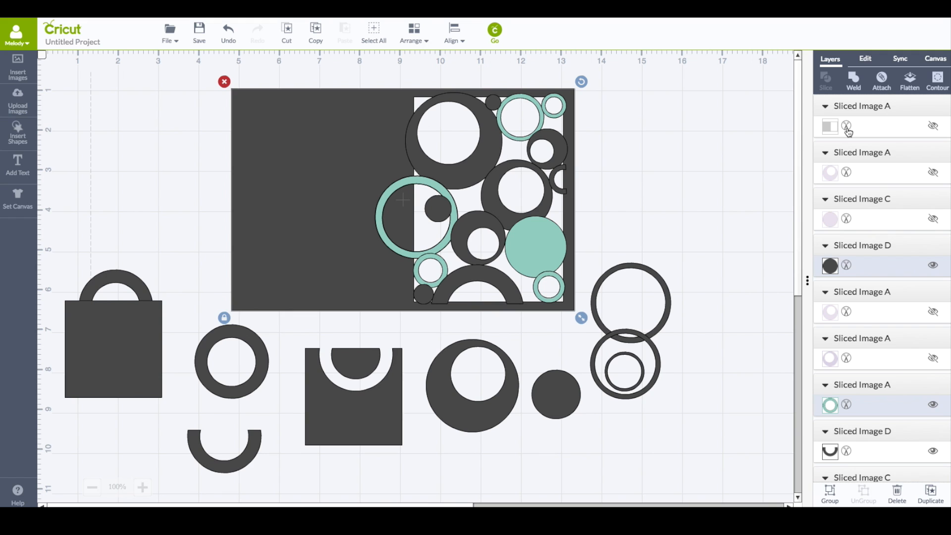
left_click(170, 33)
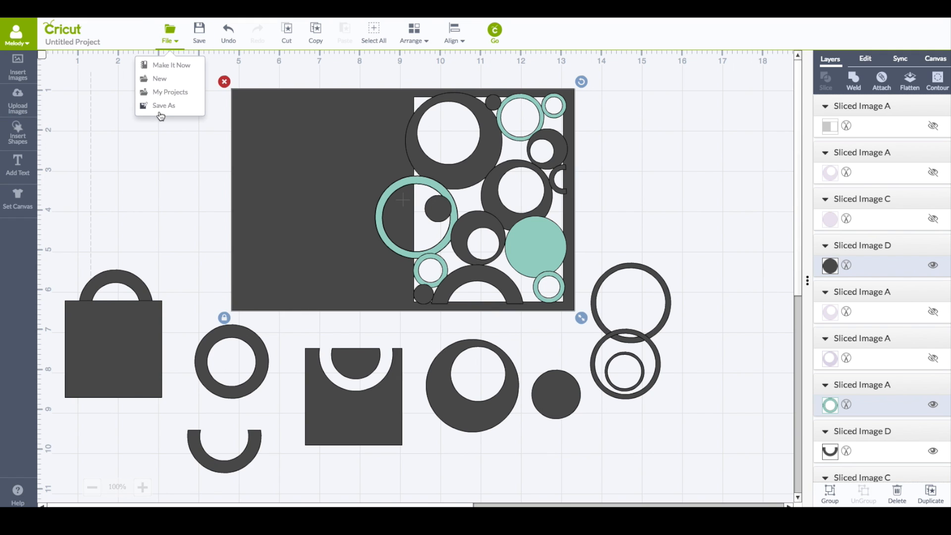
left_click(175, 153)
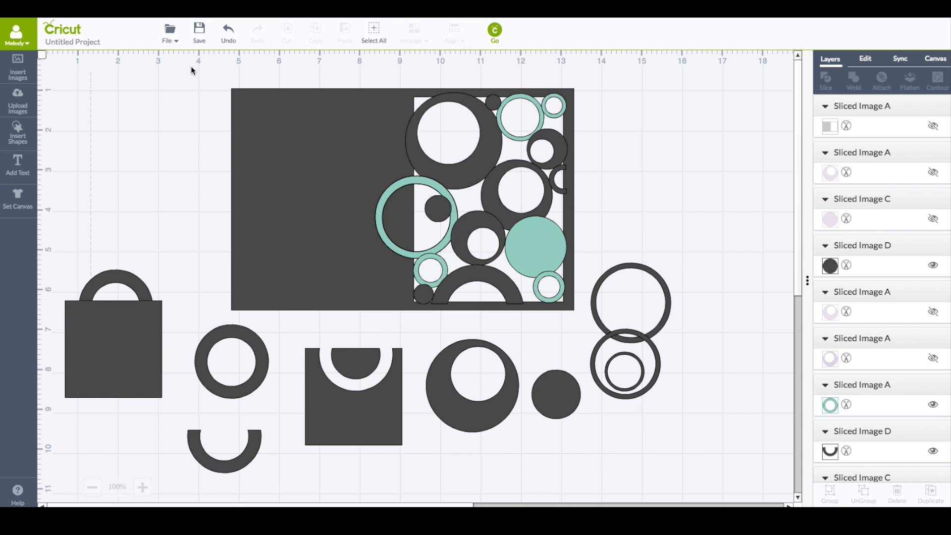
left_click_drag(191, 67, 617, 355)
left_click(854, 80)
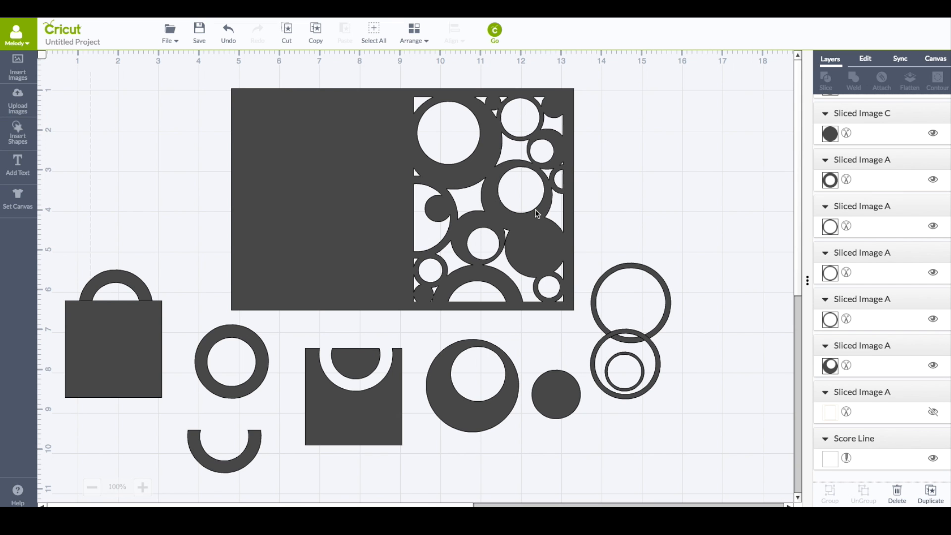
Insert a square and color it Candy Crystal teal
left_click(20, 131)
left_click(181, 130)
left_click(832, 126)
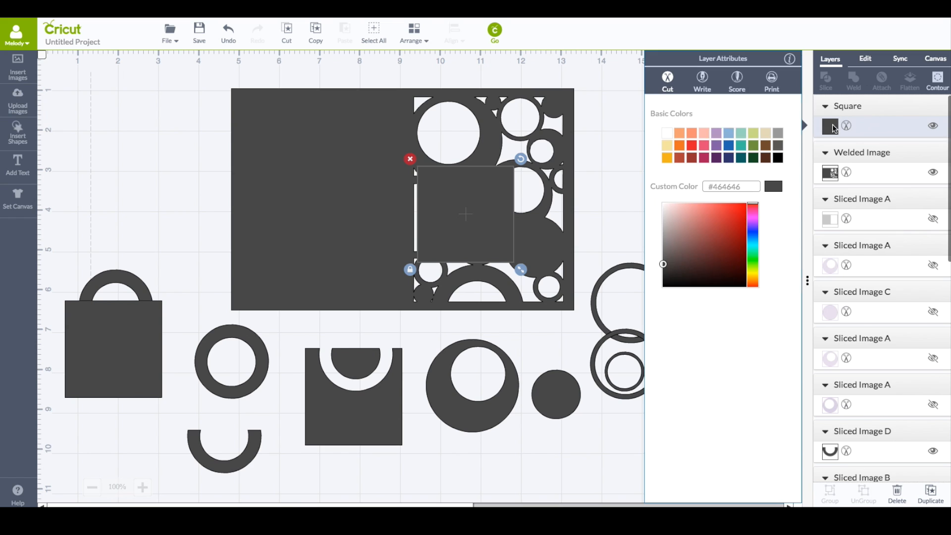
left_click(728, 145)
left_click(743, 148)
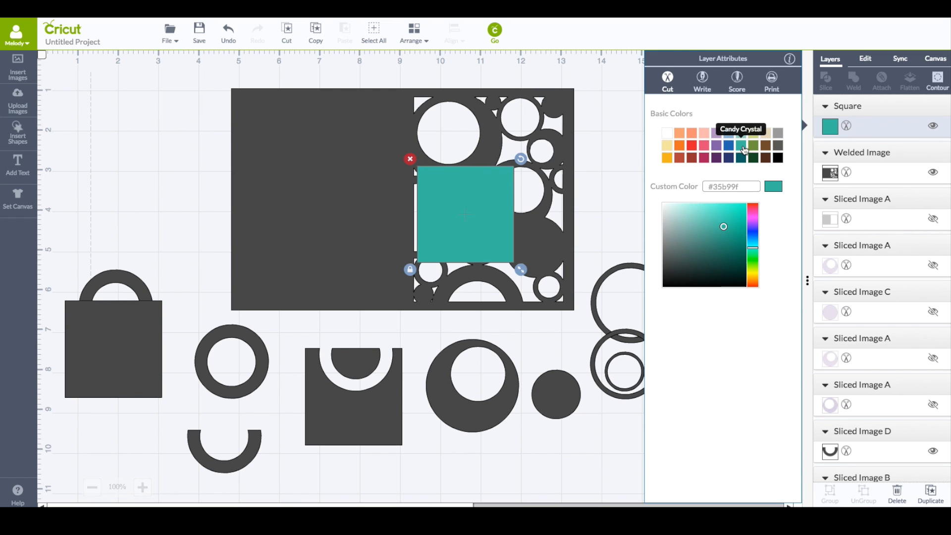
Resize the teal square to cover the front panel and move it backward behind the cut-out card
left_click_drag(476, 199, 468, 127)
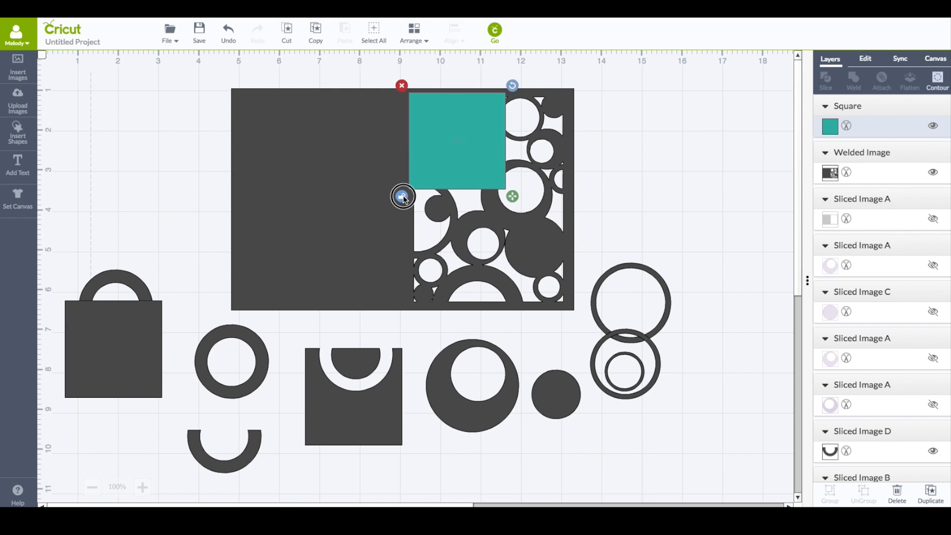
left_click_drag(512, 196, 579, 307)
left_click(414, 32)
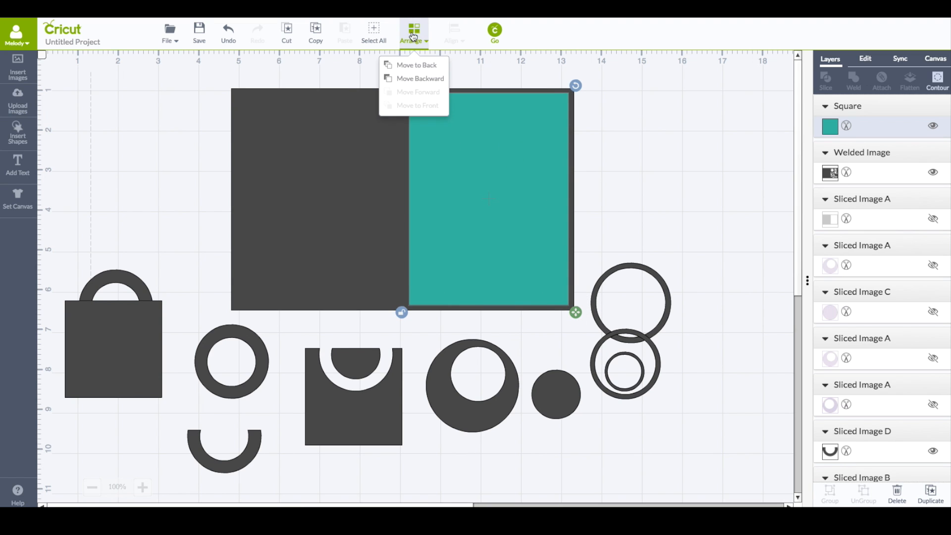
left_click(421, 81)
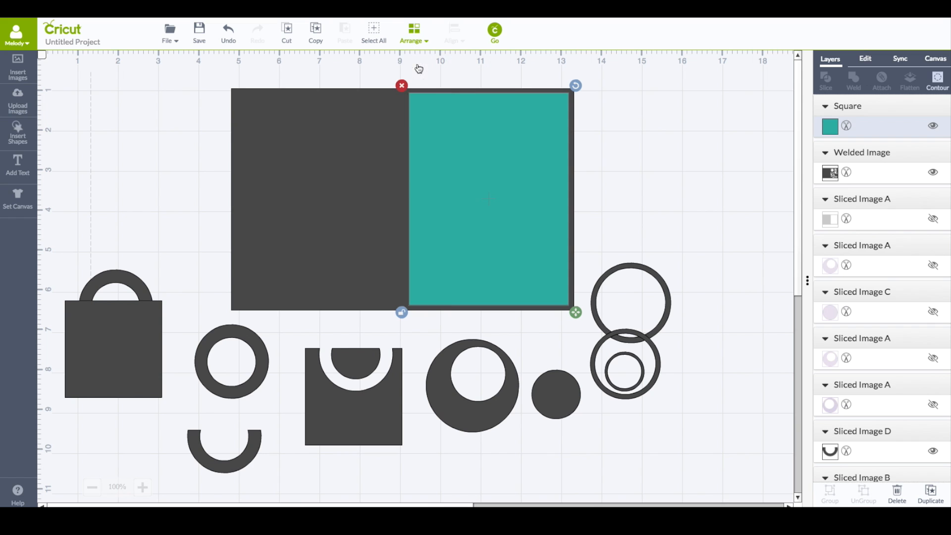
left_click(621, 178)
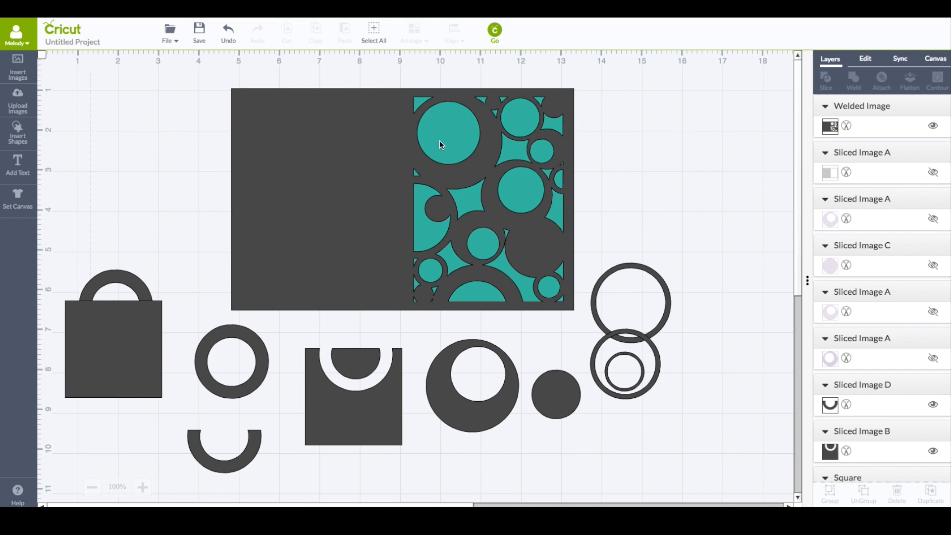
Move the small dark disc to the right of the card and bring it to the front
left_click_drag(556, 393, 634, 180)
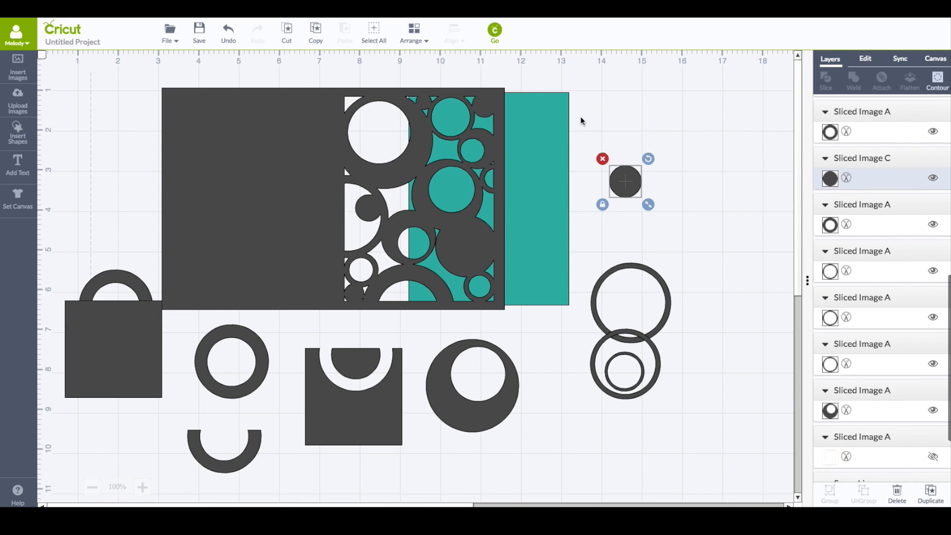
left_click(413, 35)
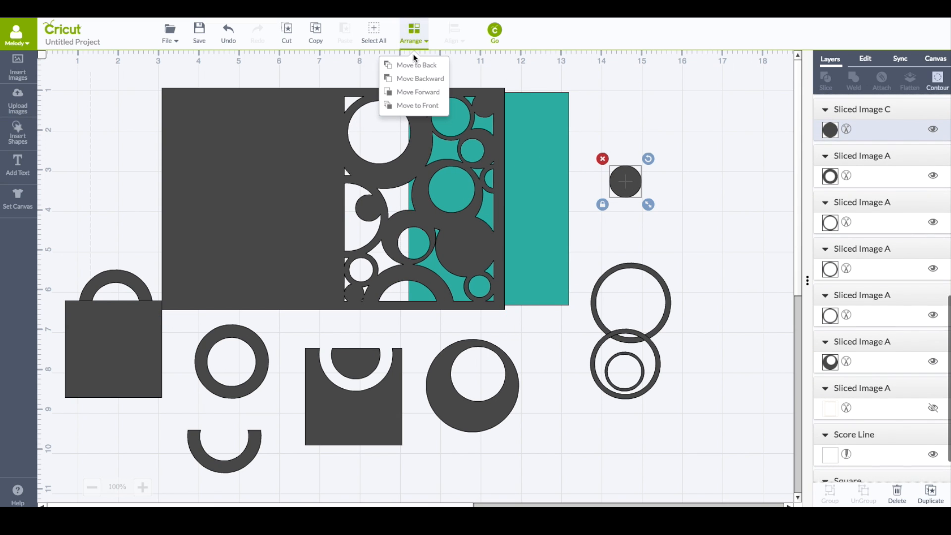
left_click(413, 105)
left_click_drag(418, 133, 493, 134)
left_click_drag(624, 182, 525, 188)
left_click_drag(525, 185, 661, 152)
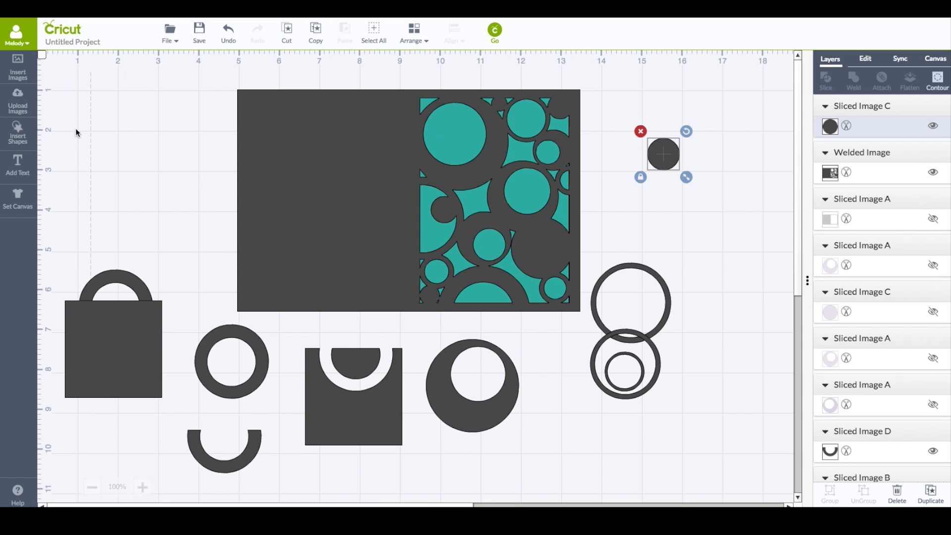
Add the text 13 and place it over the large circle in the front panel's top left
left_click(18, 138)
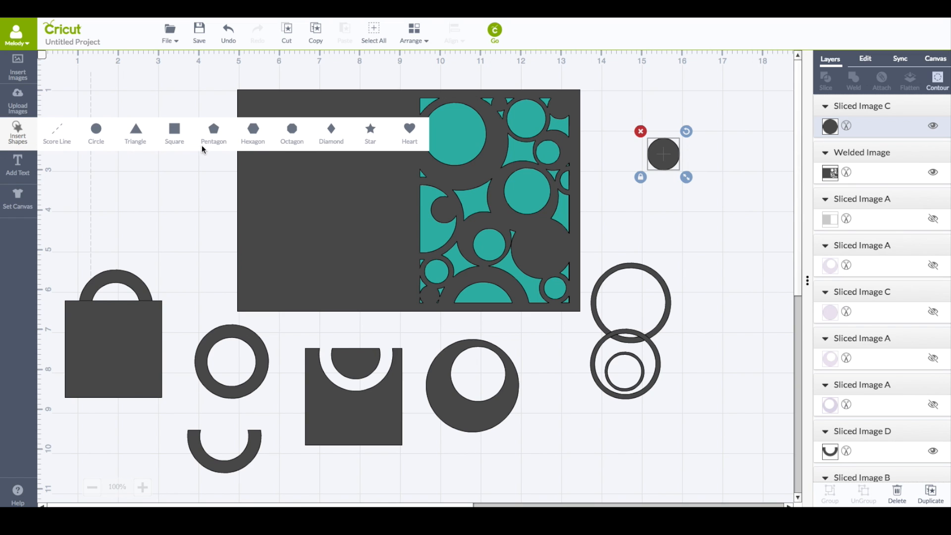
left_click(135, 176)
left_click(23, 170)
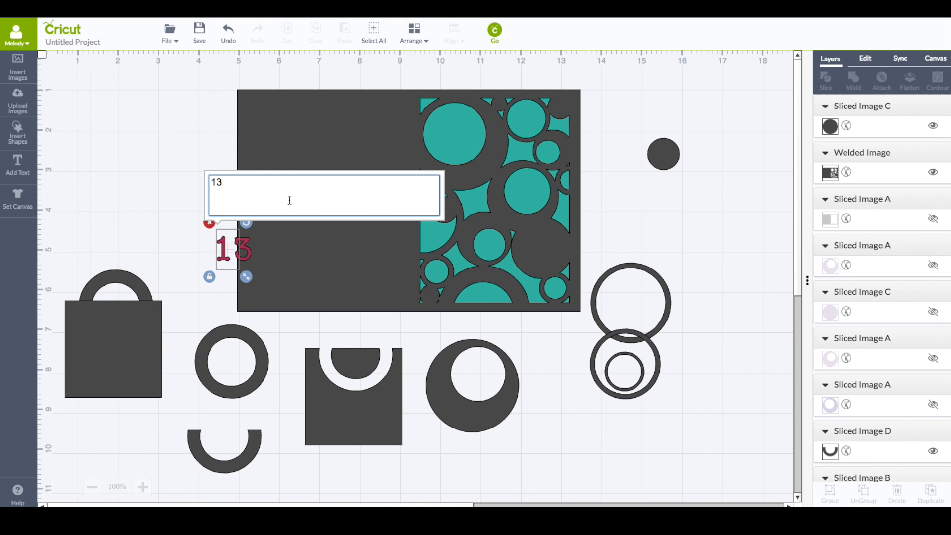
left_click_drag(240, 246, 468, 140)
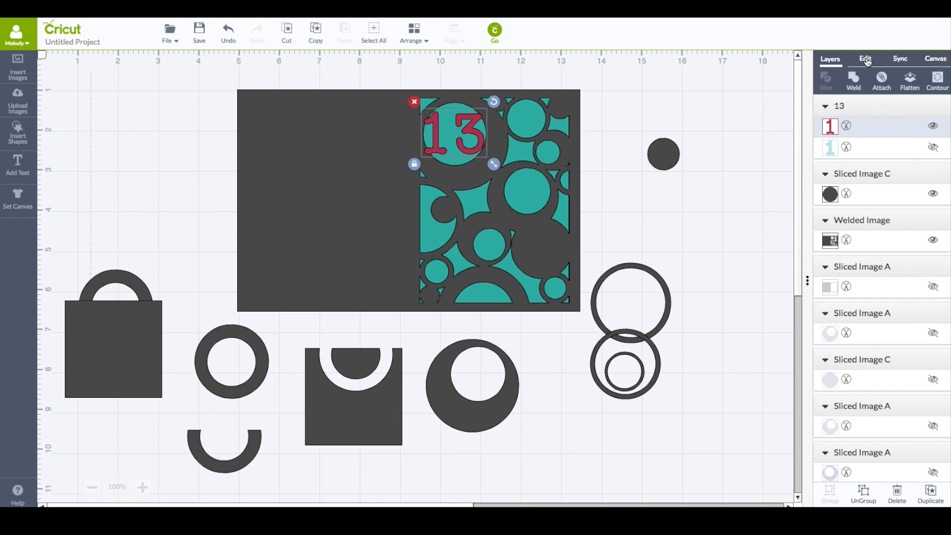
Set the 13's letter spacing to -6.41 pt and enlarge it to about 1.6 by 1.32 in
left_click(865, 60)
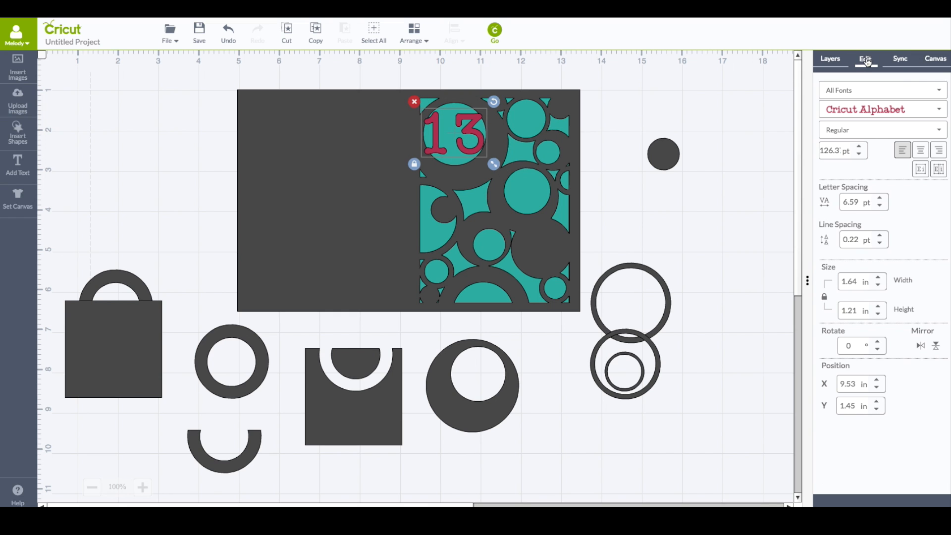
left_click(879, 208)
left_click(880, 207)
left_click(879, 208)
left_click(880, 208)
left_click(879, 208)
left_click(879, 208)
left_click(879, 208)
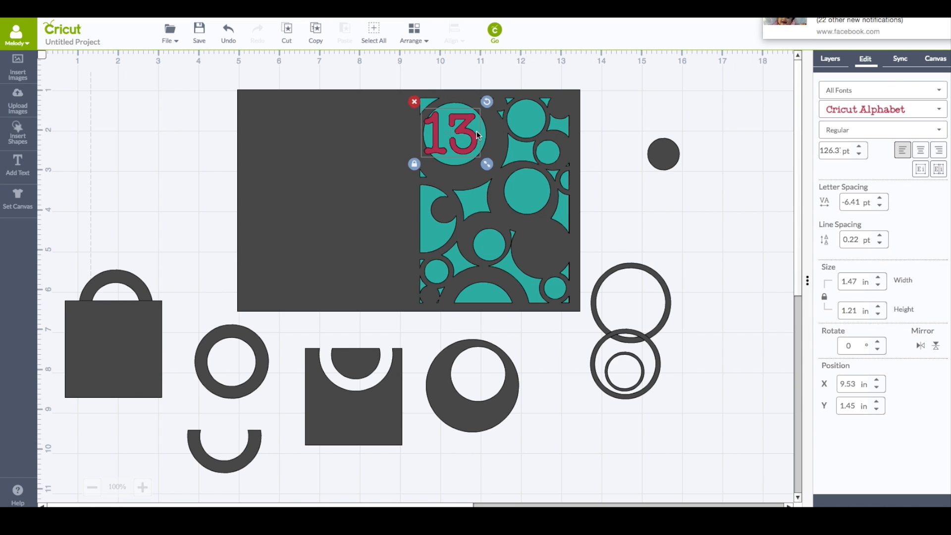
left_click_drag(464, 134, 469, 132)
left_click_drag(492, 163, 475, 134)
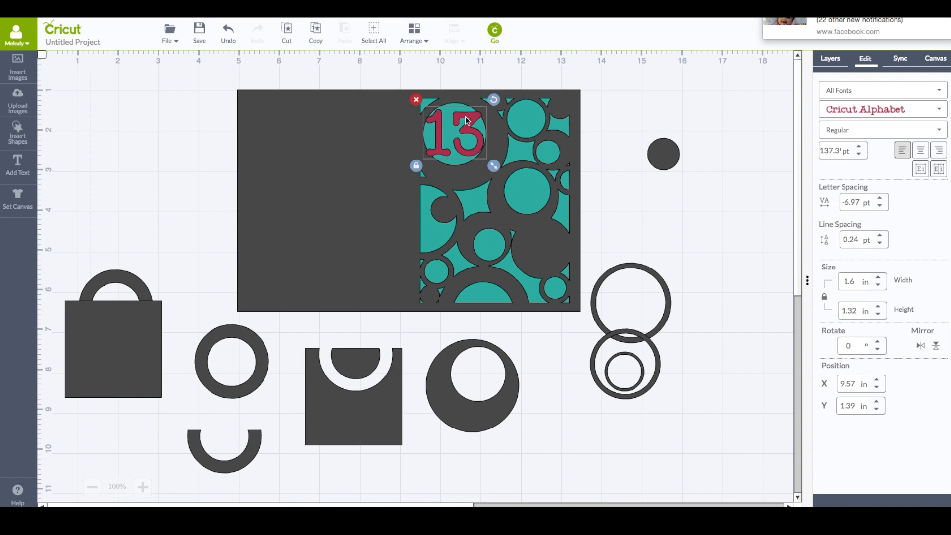
left_click(358, 118)
left_click(830, 59)
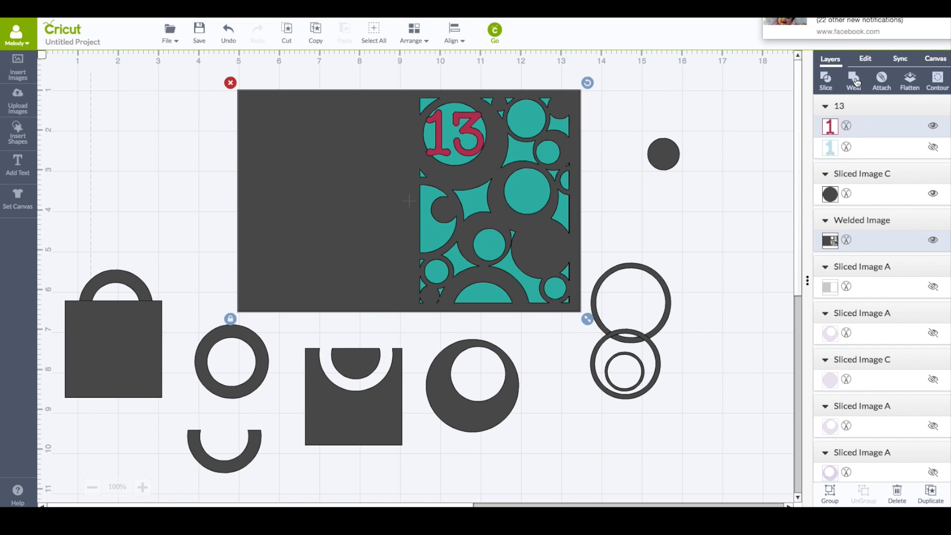
left_click(854, 79)
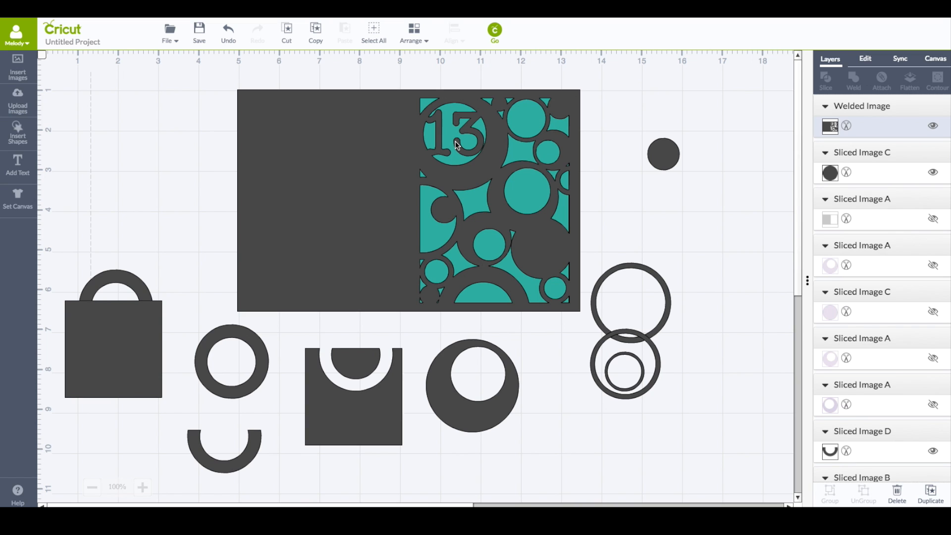
left_click(229, 37)
Color the welded card panel dark teal #0b6060
left_click(401, 191)
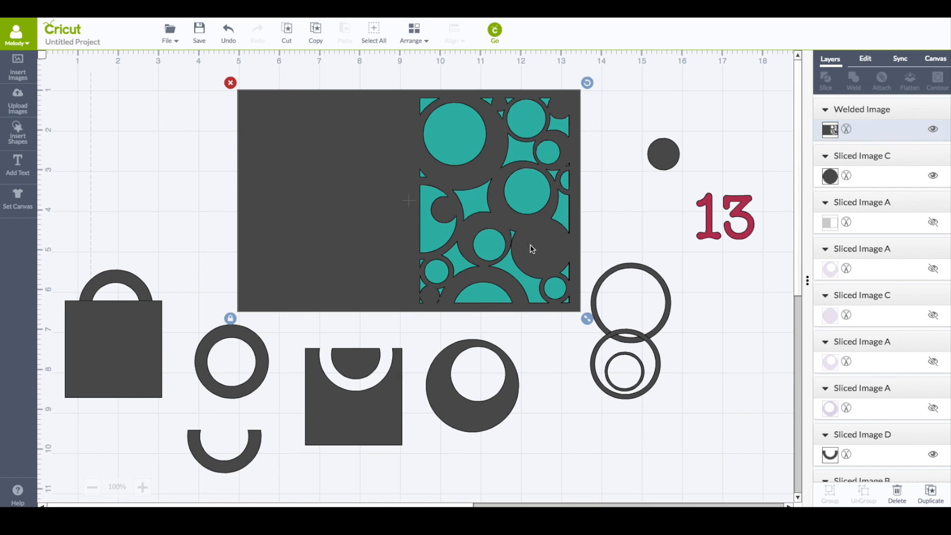
left_click(834, 132)
left_click(742, 159)
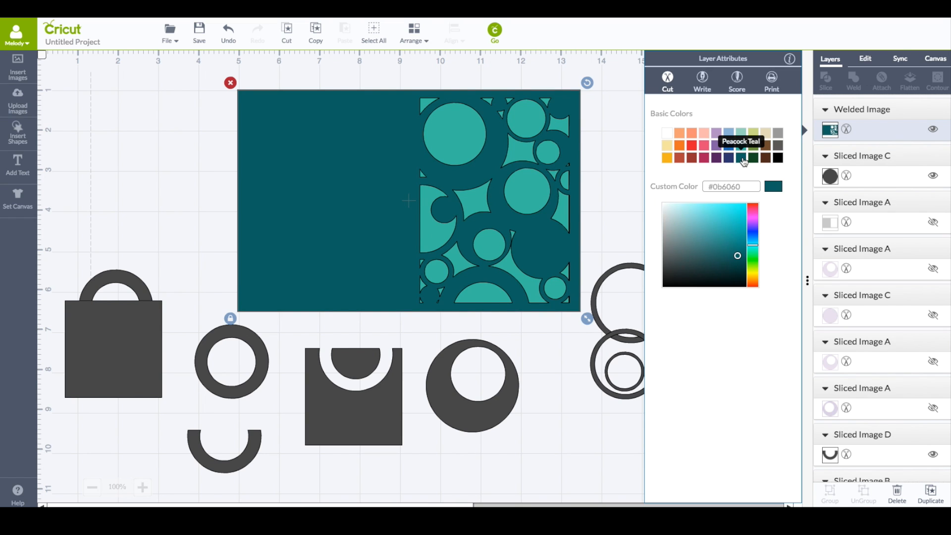
left_click(611, 151)
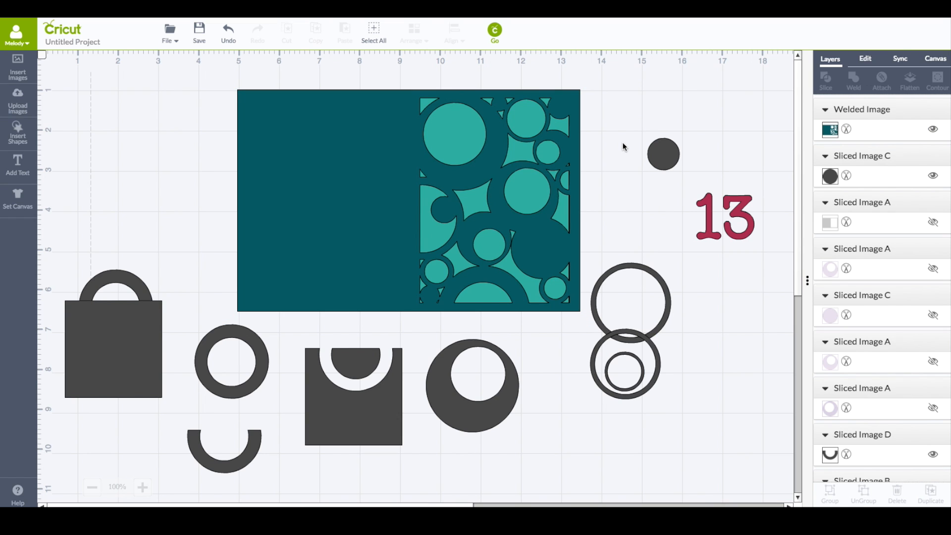
Select the score line and bring it to the front of the card
left_click(408, 170)
left_click(416, 38)
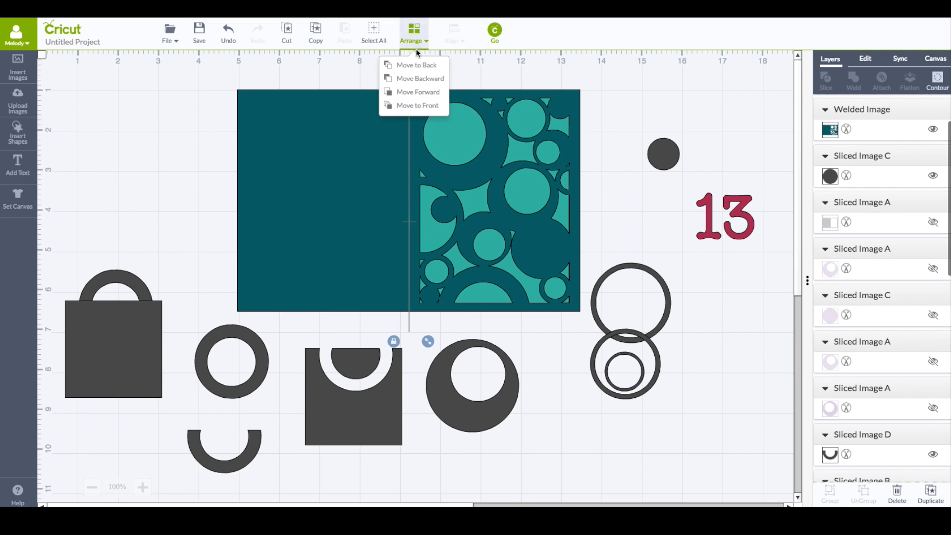
left_click(419, 102)
left_click_drag(408, 173, 408, 149)
Move the teal backing square off the card to the right beneath the 13 and nudge the card panel
left_click_drag(576, 98, 805, 127)
left_click_drag(435, 104, 486, 94)
left_click(188, 122)
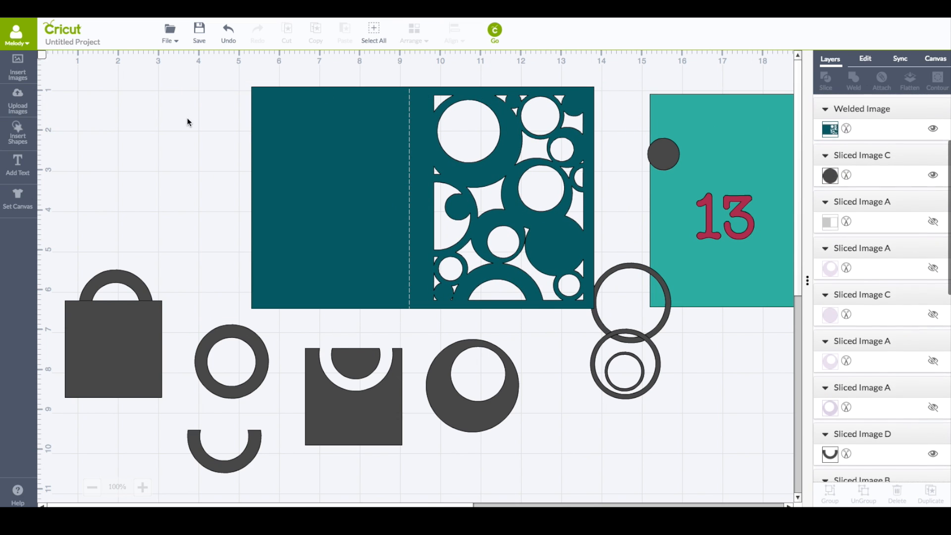
Center the score line on the card panel and attach the two together
left_click_drag(202, 58, 626, 334)
left_click(454, 34)
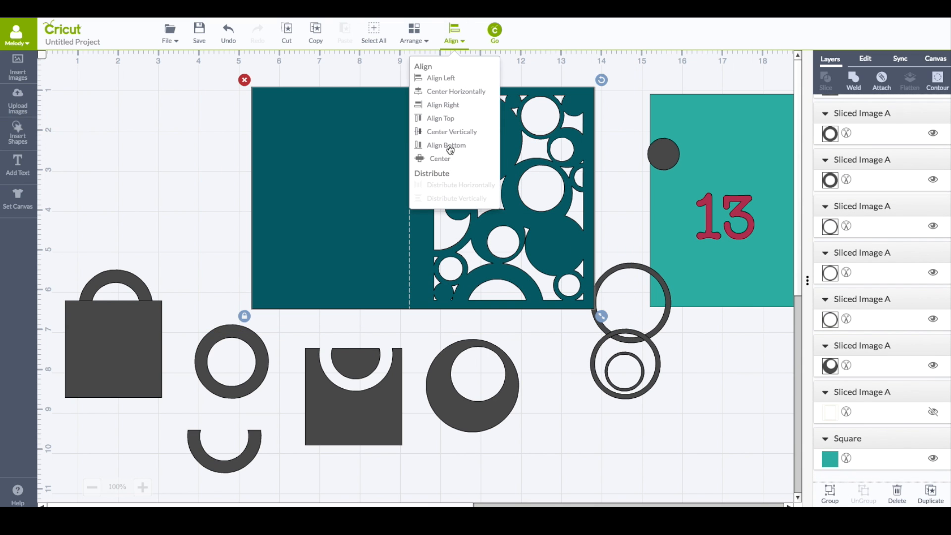
left_click(439, 158)
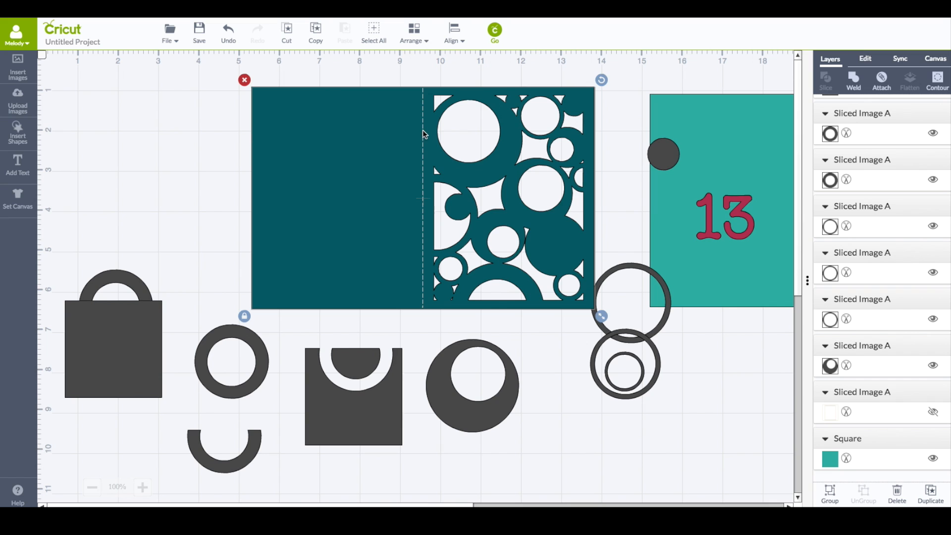
scroll(851, 123, "up", 5)
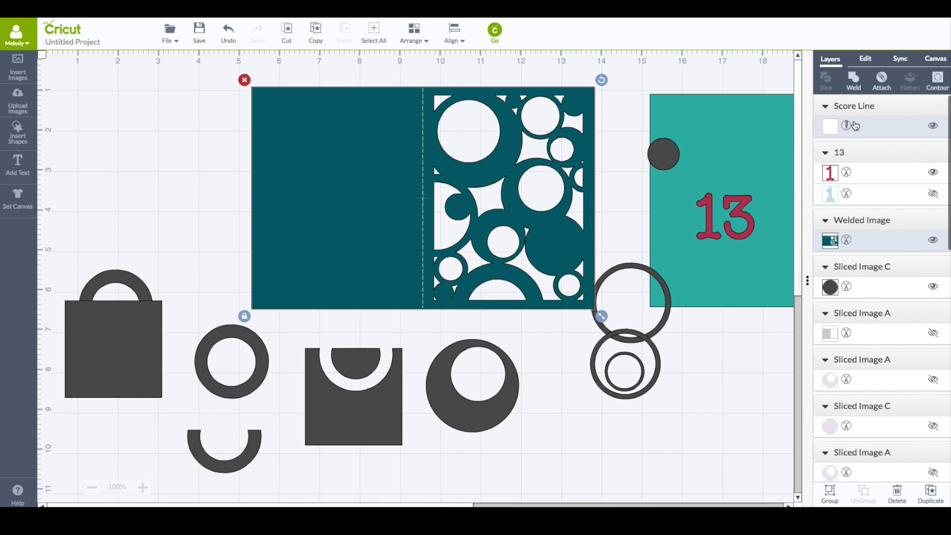
left_click(881, 81)
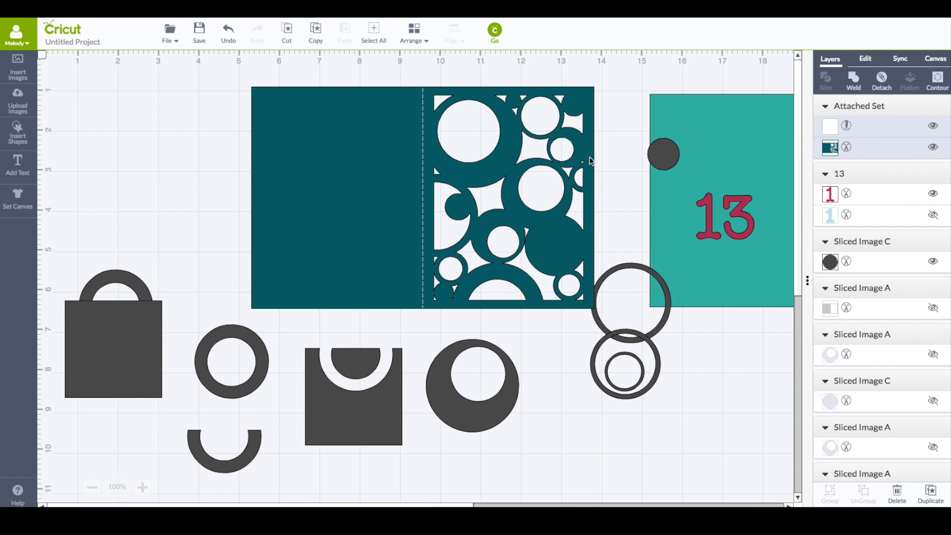
Reposition the card panel slightly and mirror it horizontally so the cutout half is on the left
mouse_move(584, 147)
left_mouse_down()
mouse_move(574, 135)
mouse_move(582, 139)
left_mouse_up()
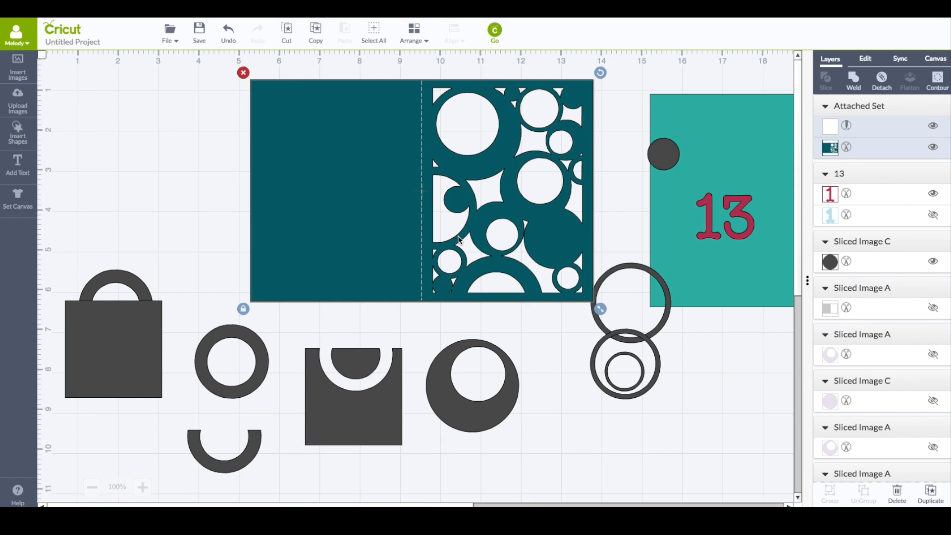
left_click_drag(473, 189, 473, 200)
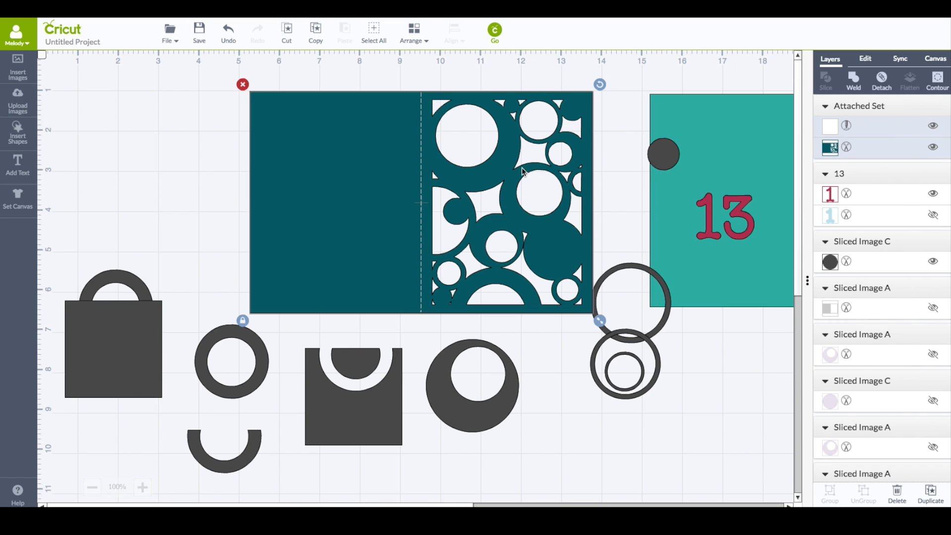
left_click(874, 59)
left_click(919, 170)
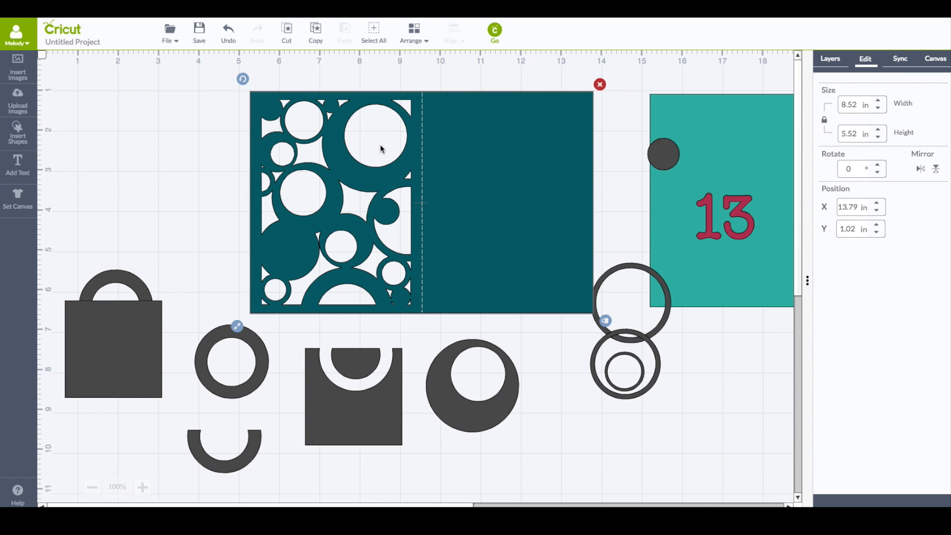
Add the text "Happy Birthday!" split over two lines and center-align it
left_click(18, 163)
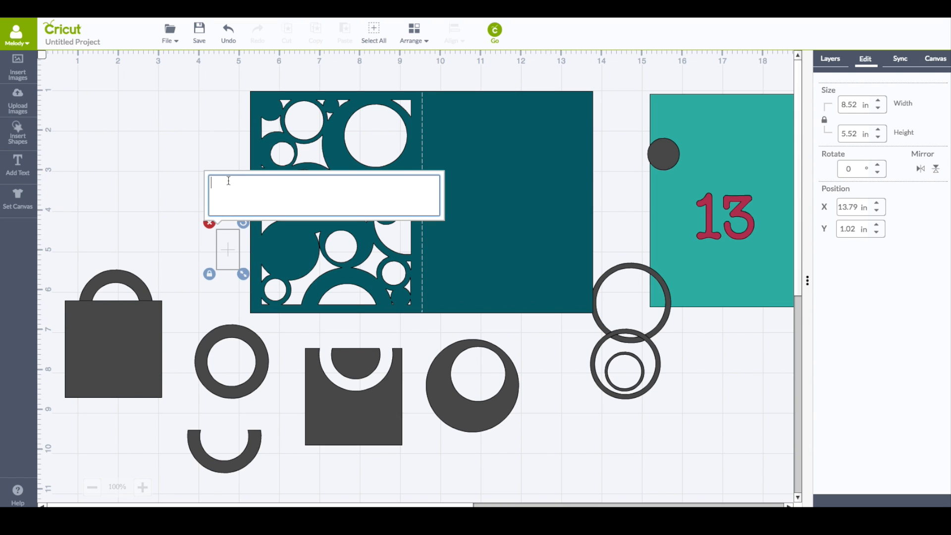
type("Happy")
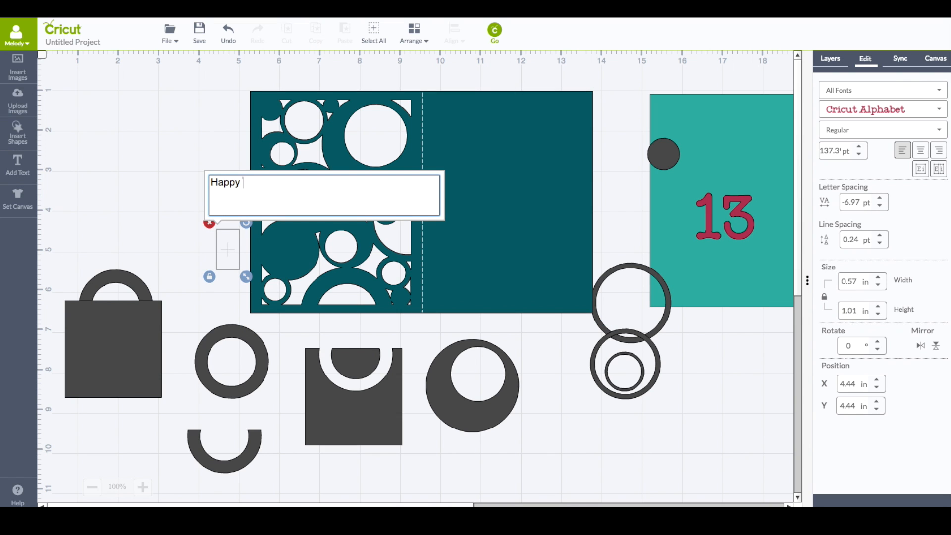
type(" Birthda")
type("y!")
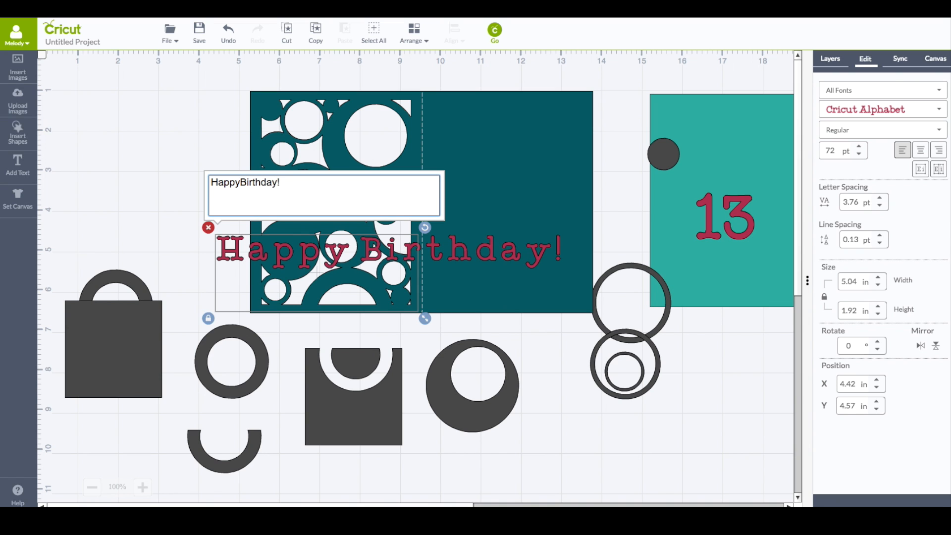
key("Return")
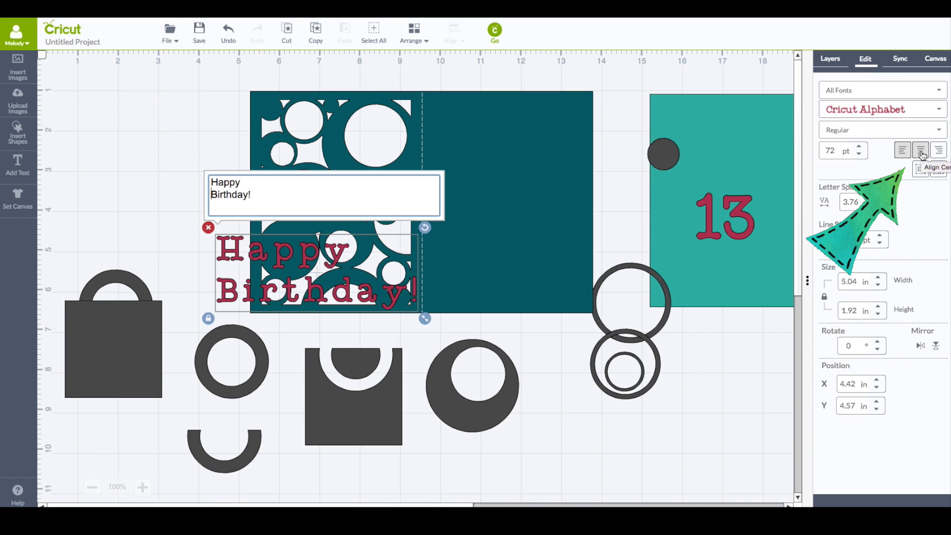
left_click(920, 151)
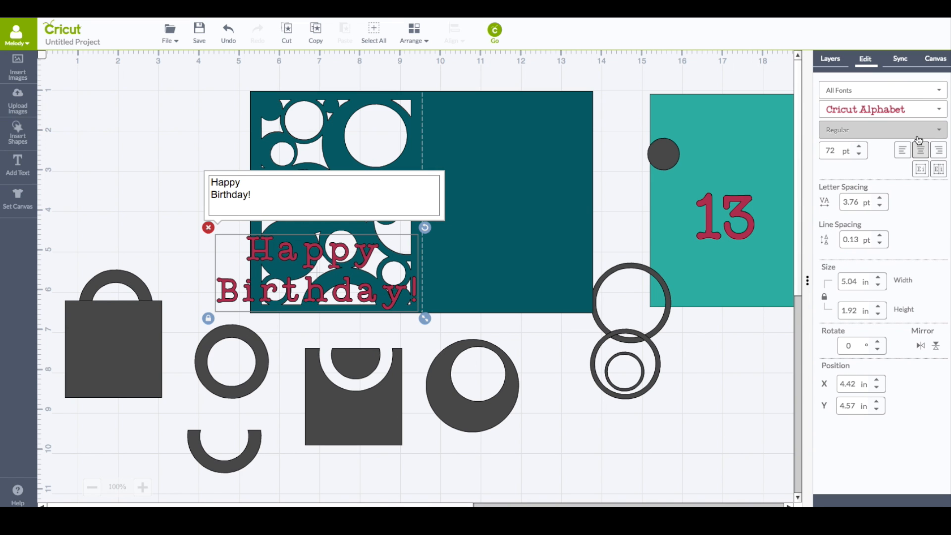
Move the text onto the plain half of the card and filter fonts to Has a Writing Style
left_click_drag(361, 265, 567, 158)
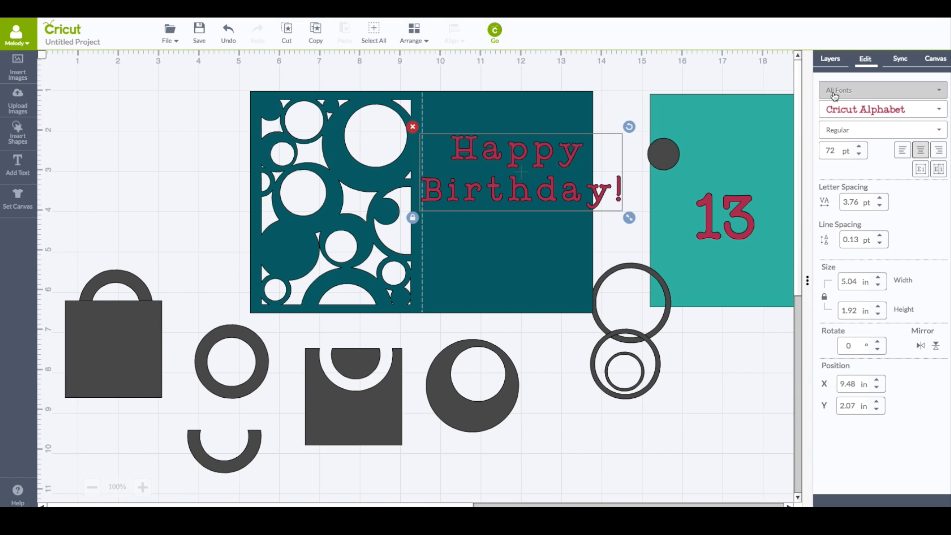
left_click(937, 92)
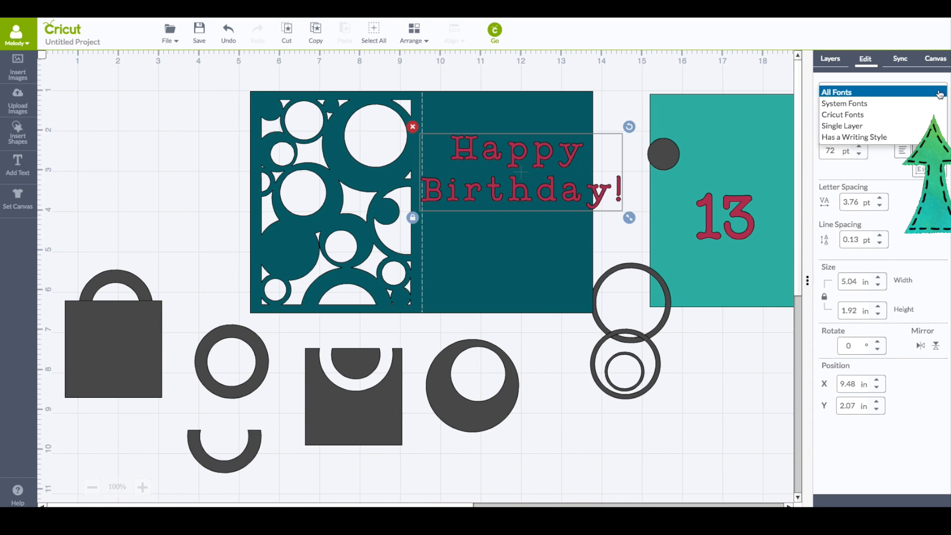
left_click(899, 137)
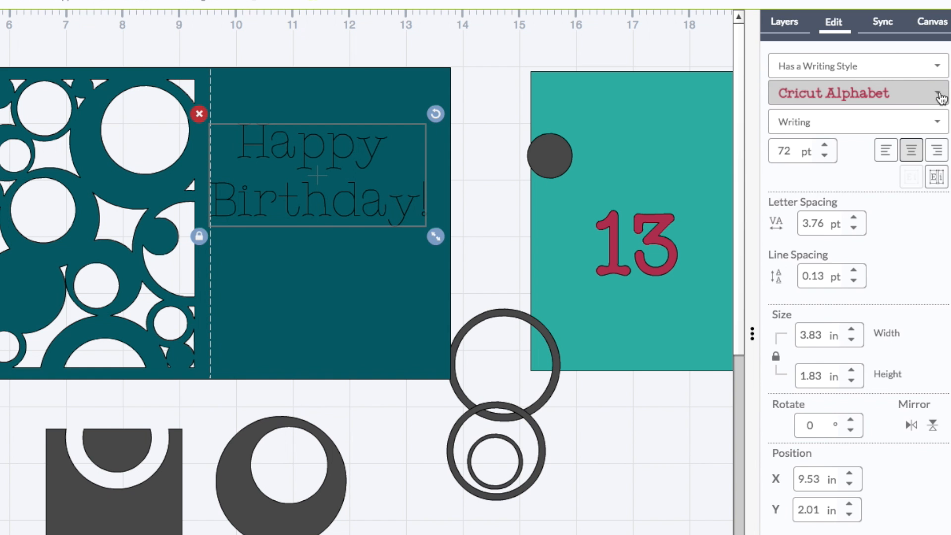
Change the greeting's font to Quirky Script
left_click(939, 110)
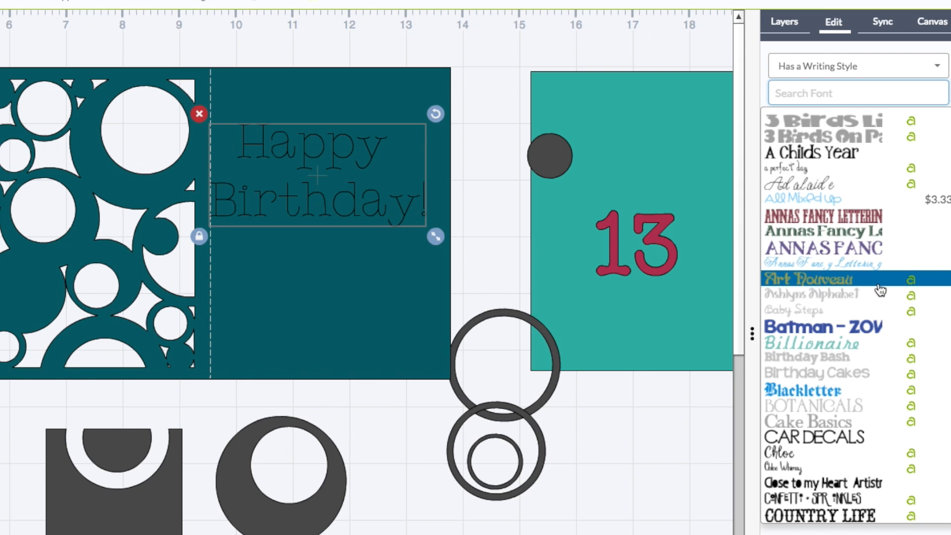
scroll(880, 290, "down", 10)
scroll(880, 290, "down", 4)
scroll(879, 290, "down", 8)
scroll(877, 289, "down", 10)
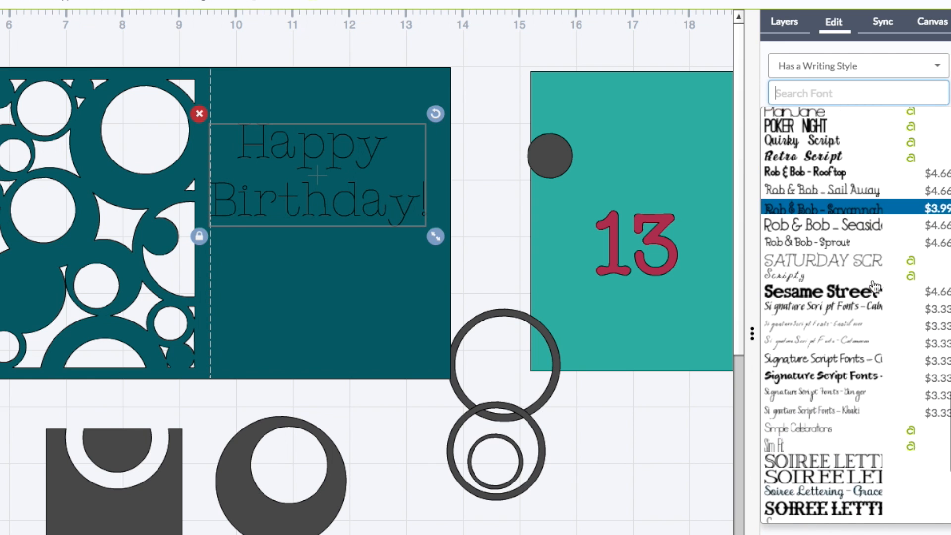
scroll(874, 287, "down", 2)
scroll(874, 287, "down", 3)
scroll(872, 284, "down", 4)
scroll(805, 190, "up", 8)
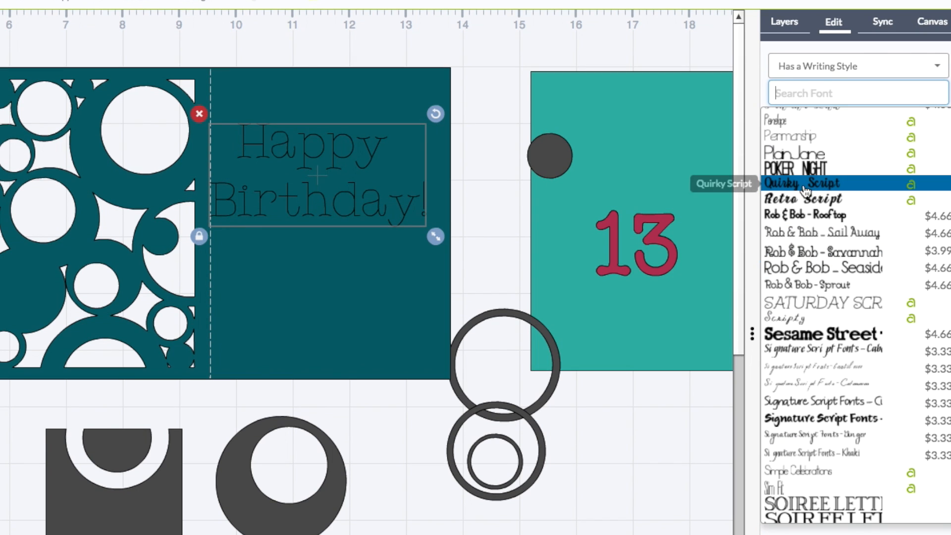
left_click(804, 188)
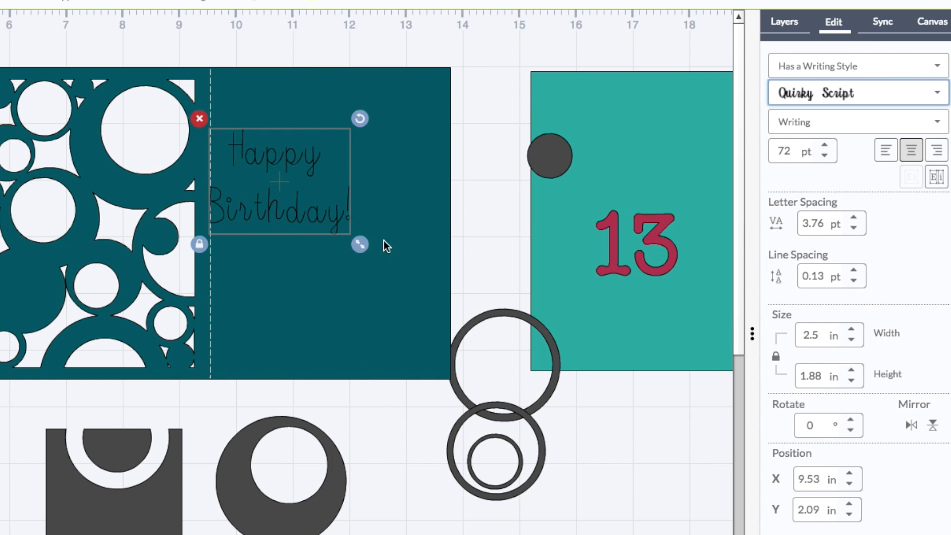
Reposition the greeting and reduce its letter spacing to -1.24 pt
left_click_drag(285, 216, 326, 211)
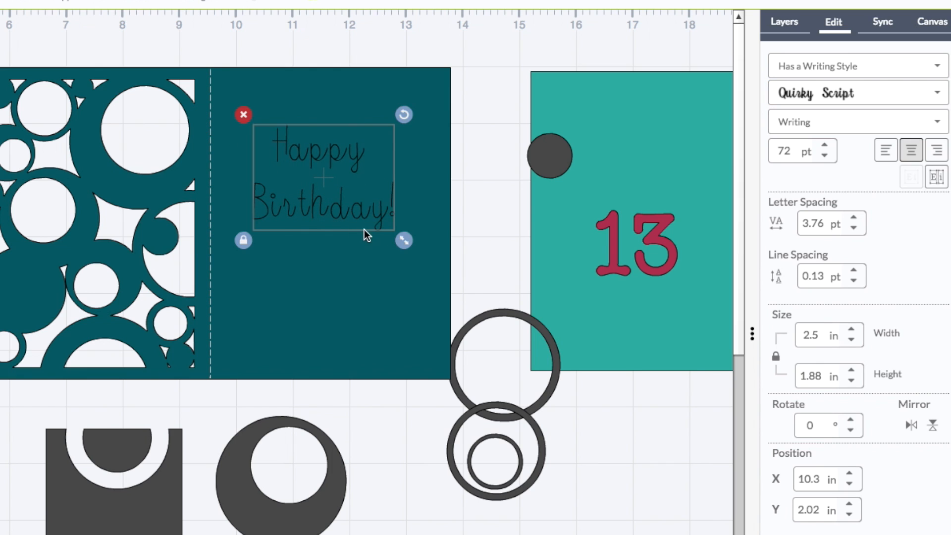
left_click(853, 228)
left_click(853, 228)
left_click(852, 228)
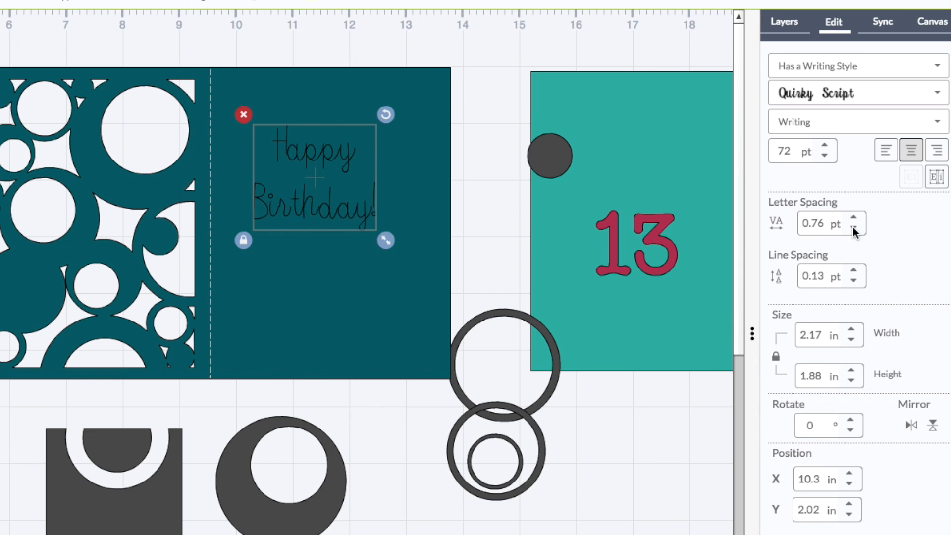
left_click(853, 228)
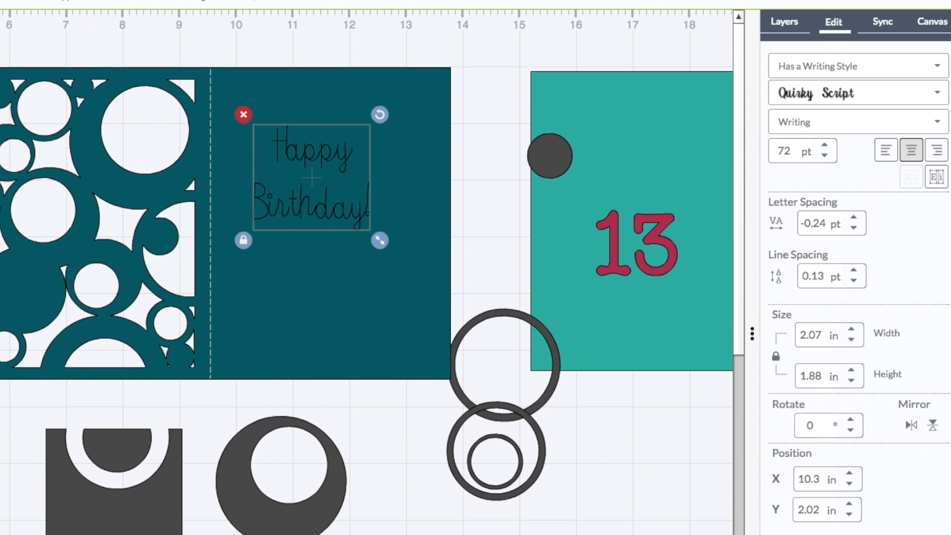
key("ctrl+plus")
scroll(367, 272, "right", 5)
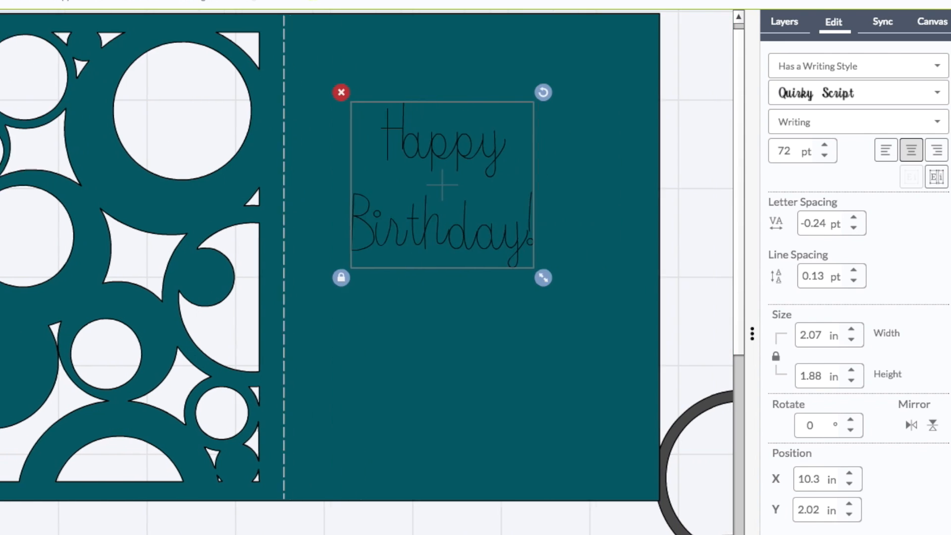
left_click(855, 228)
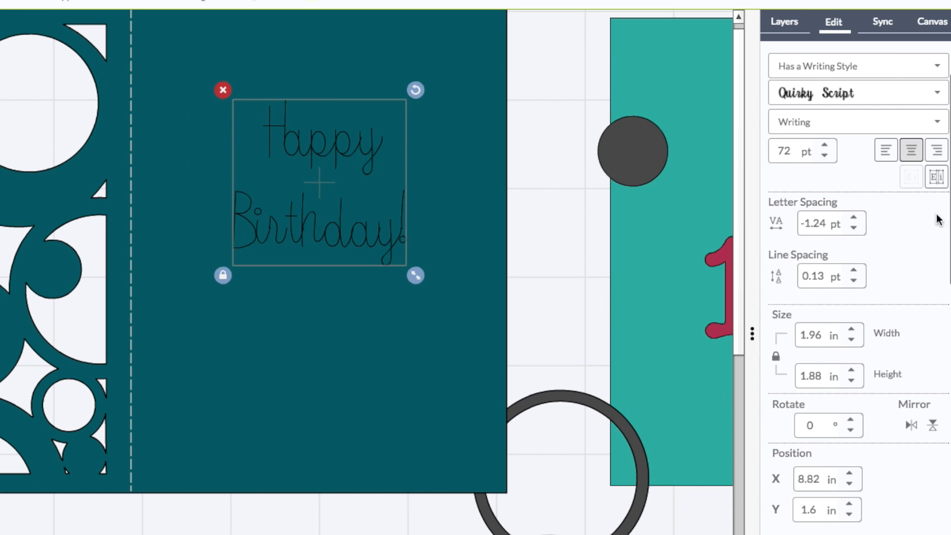
Isolate the greeting's letters and nudge individual letters of Happy and Birthday to tighten their spacing
left_click(936, 177)
left_click(372, 157)
left_click_drag(372, 156, 373, 156)
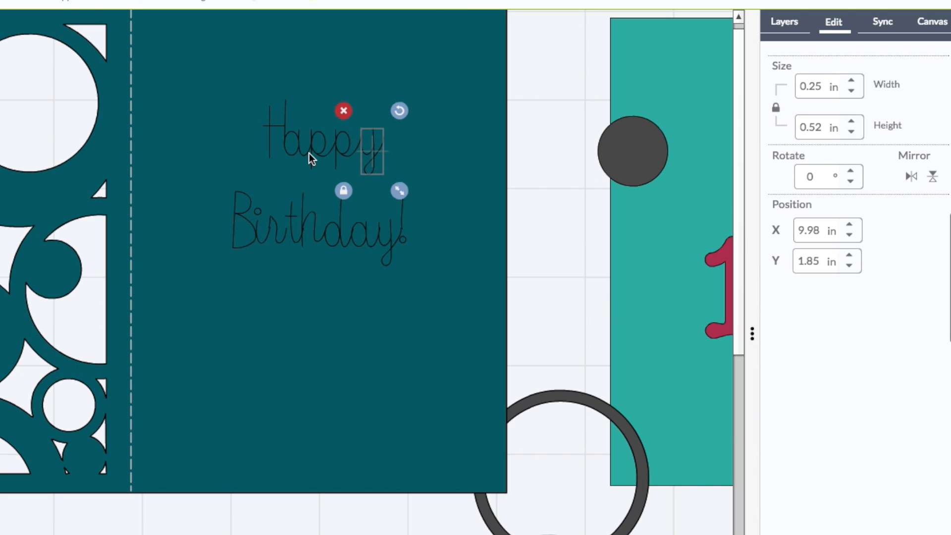
left_click_drag(270, 132, 266, 132)
left_click_drag(296, 239, 307, 230)
left_click(314, 225)
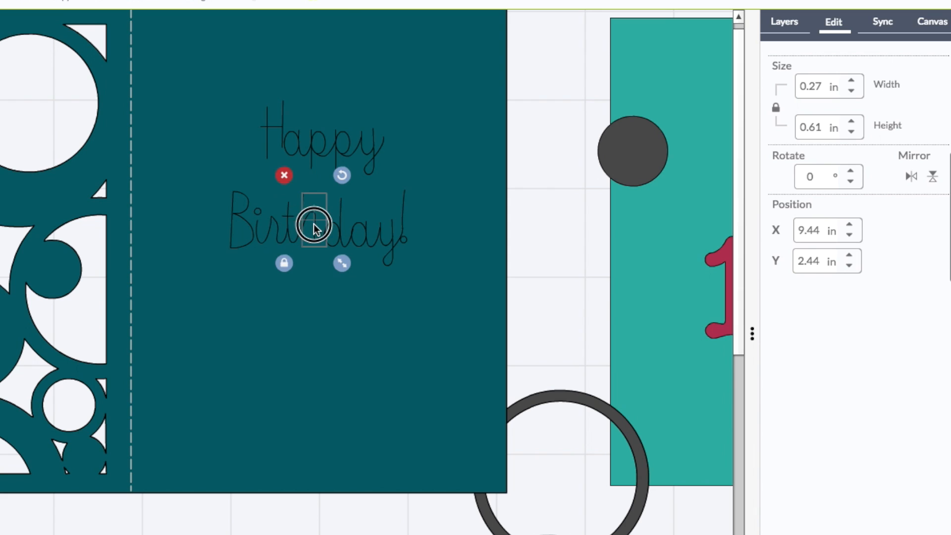
left_click(347, 225, "shift")
left_click(379, 230, "shift")
left_click(385, 230, "shift")
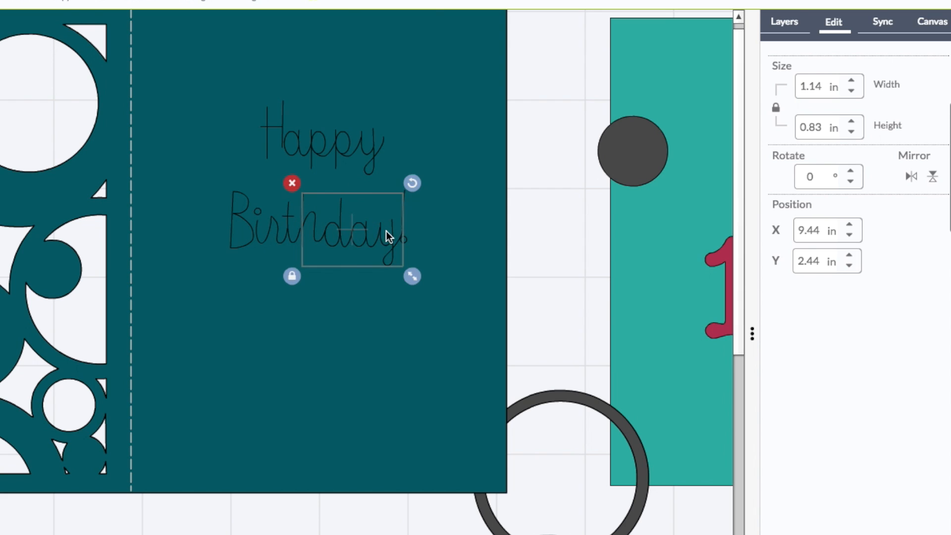
left_click(408, 237)
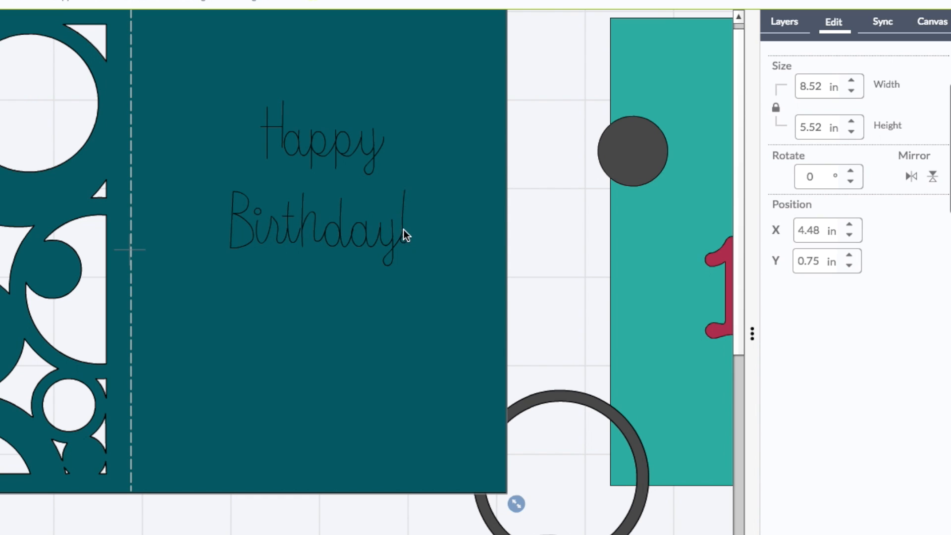
left_click(536, 225)
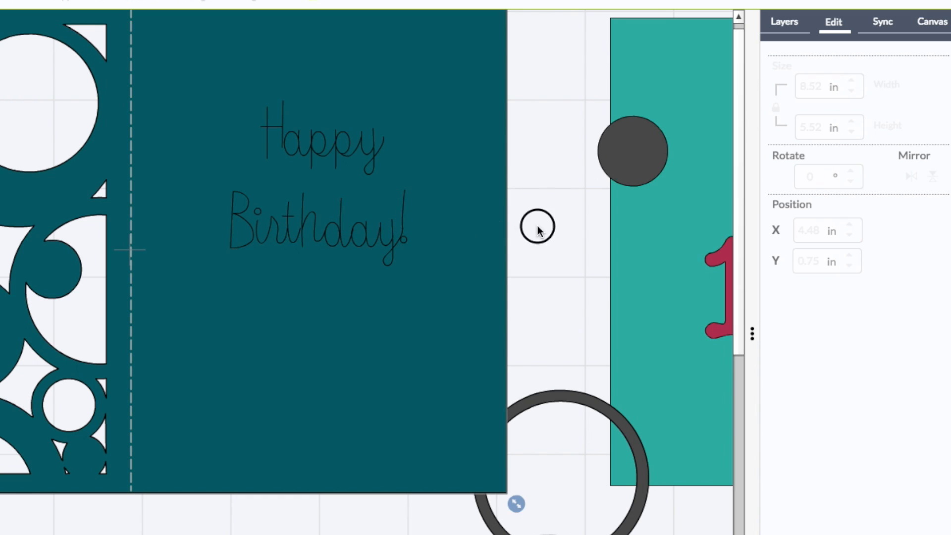
left_click(403, 221)
left_click(391, 229, "shift")
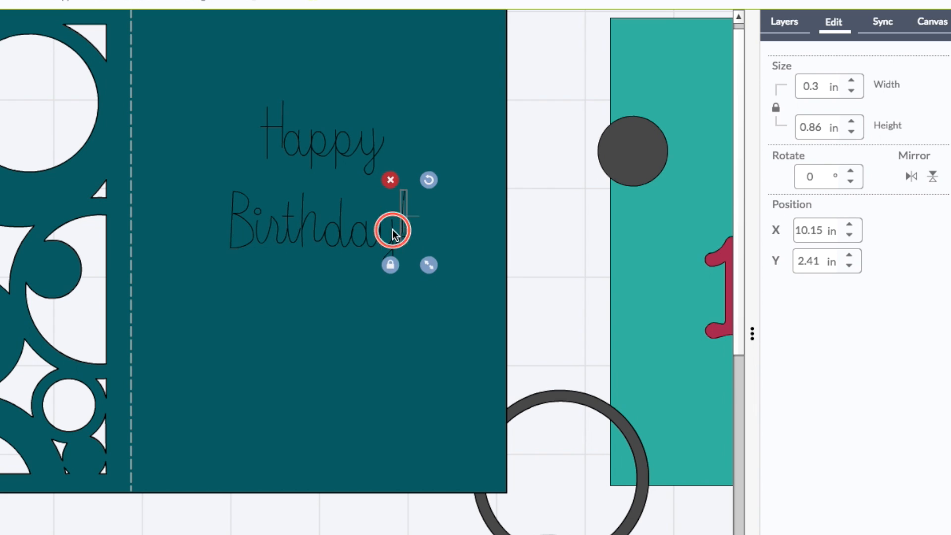
left_click(366, 234, "shift")
left_click(340, 231, "shift")
left_click(313, 233, "shift")
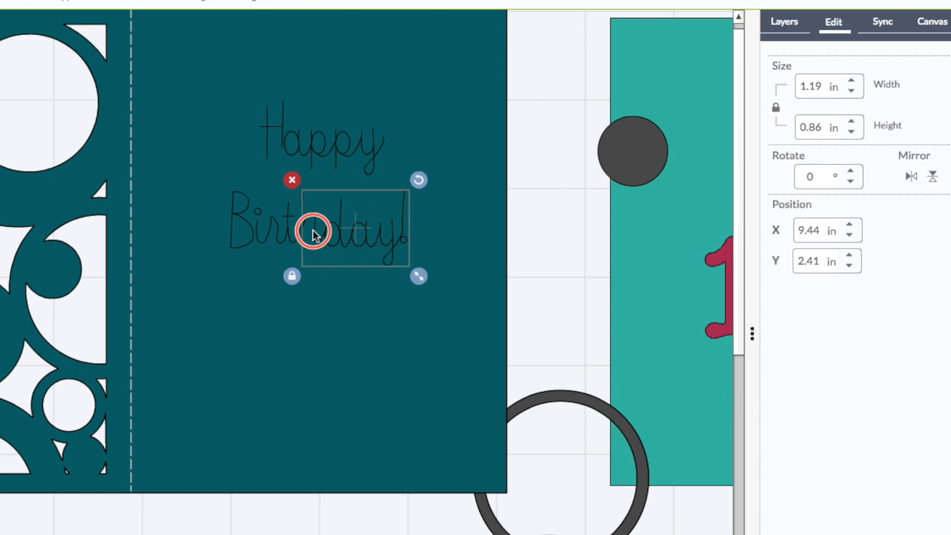
left_click_drag(339, 231, 340, 230)
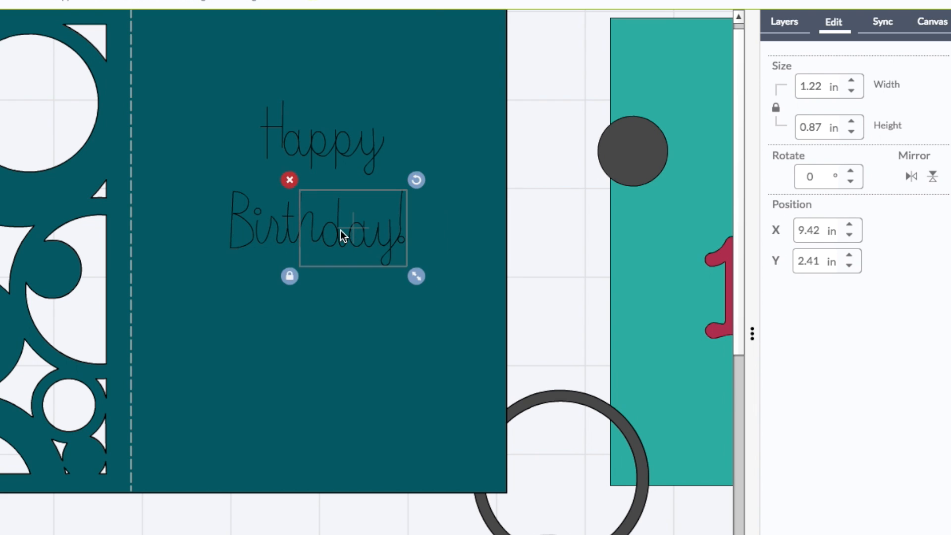
left_click(558, 246)
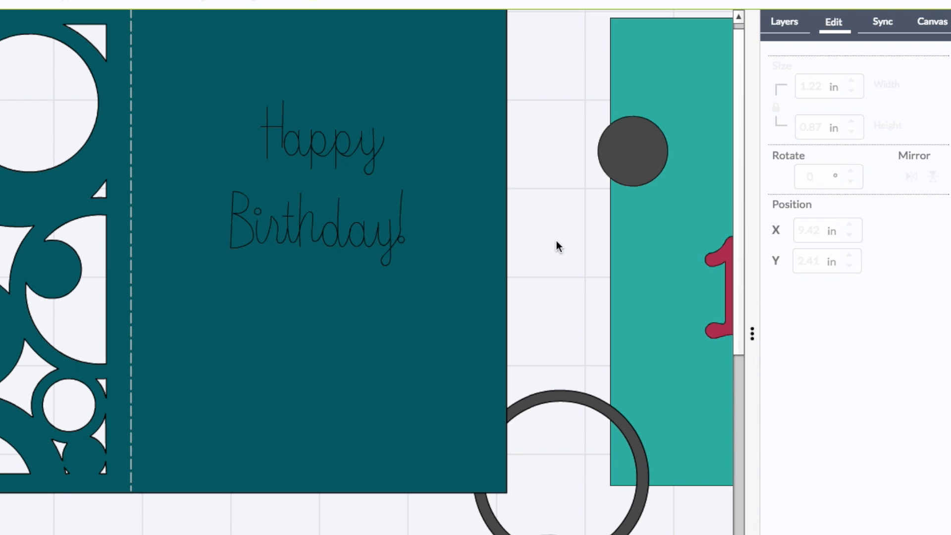
Attach the greeting's isolated letters into one set, moving the card panel aside and back beneath it
left_click_drag(496, 206, 39, 228)
left_click_drag(191, 70, 460, 340)
left_click(795, 25)
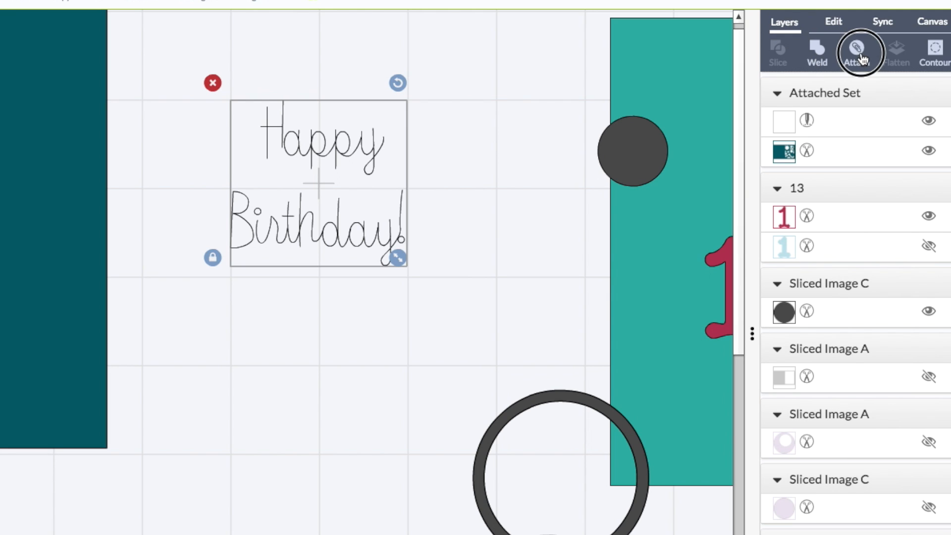
left_click_drag(75, 221, 434, 282)
mouse_move(391, 321)
left_mouse_down()
mouse_move(254, 326)
mouse_move(189, 307)
mouse_move(458, 334)
mouse_move(356, 318)
mouse_move(380, 328)
left_mouse_up()
Attach the greeting to the card panel set and nudge the combined set into place
left_click(315, 230)
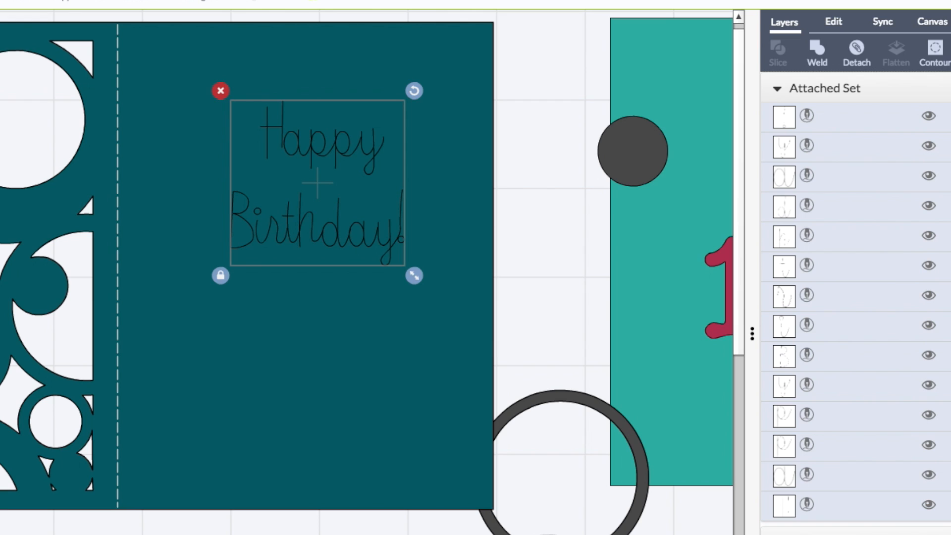
left_click(463, 237)
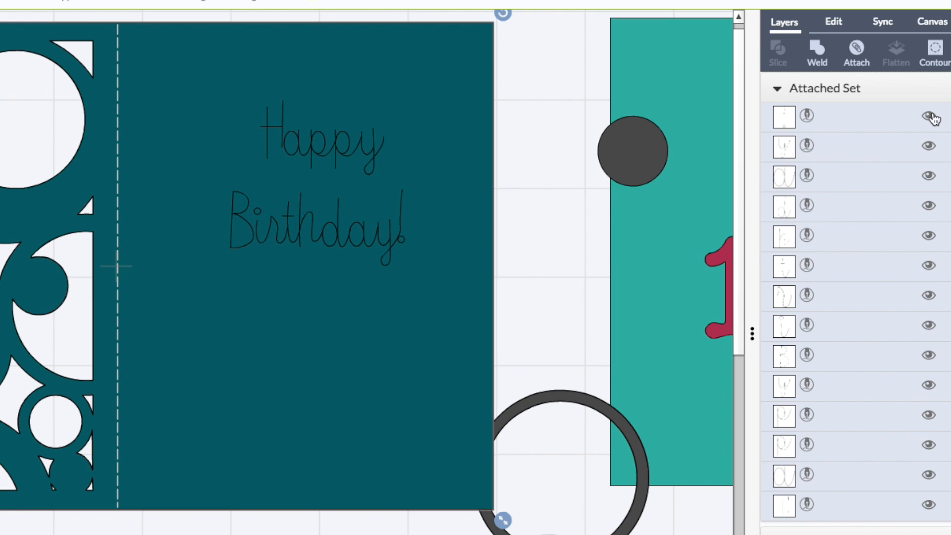
scroll(832, 450, "down", 5)
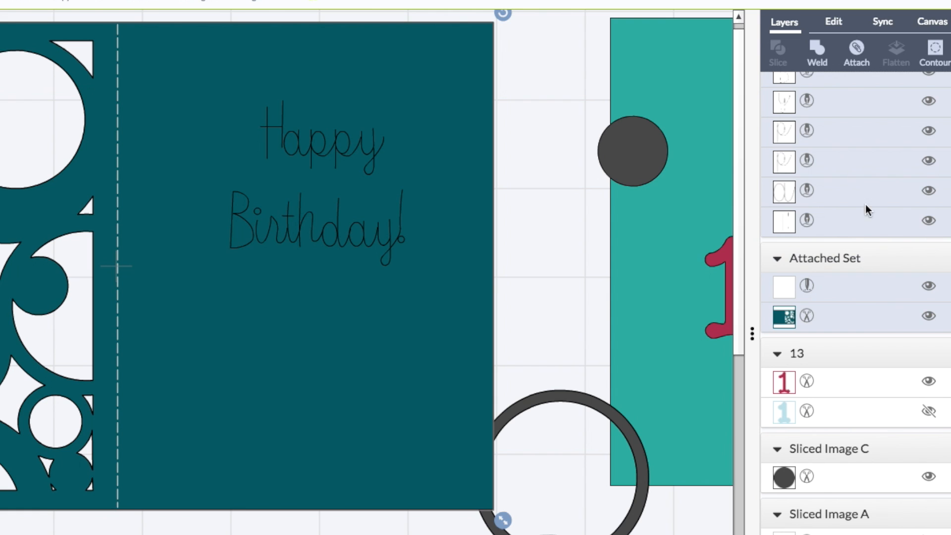
left_click(857, 52)
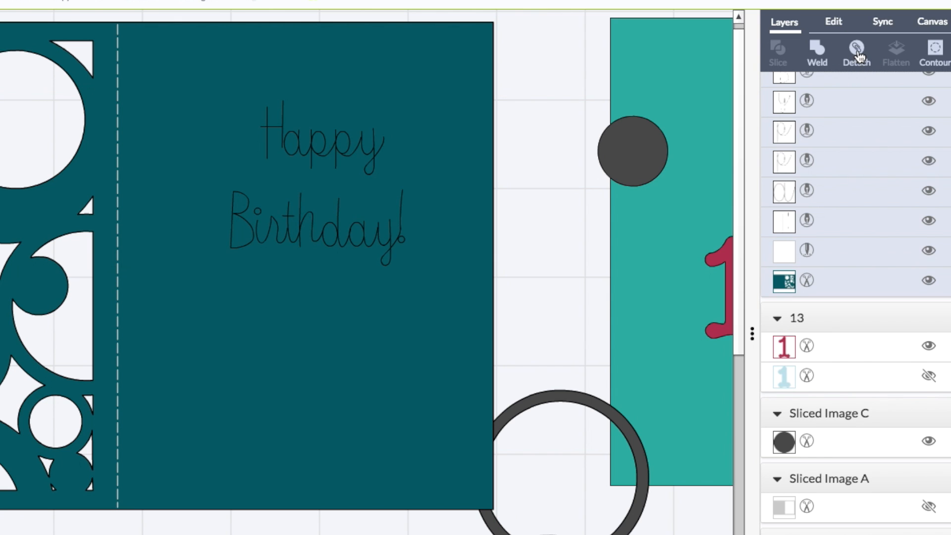
left_click_drag(339, 208, 403, 233)
left_click_drag(411, 305, 421, 303)
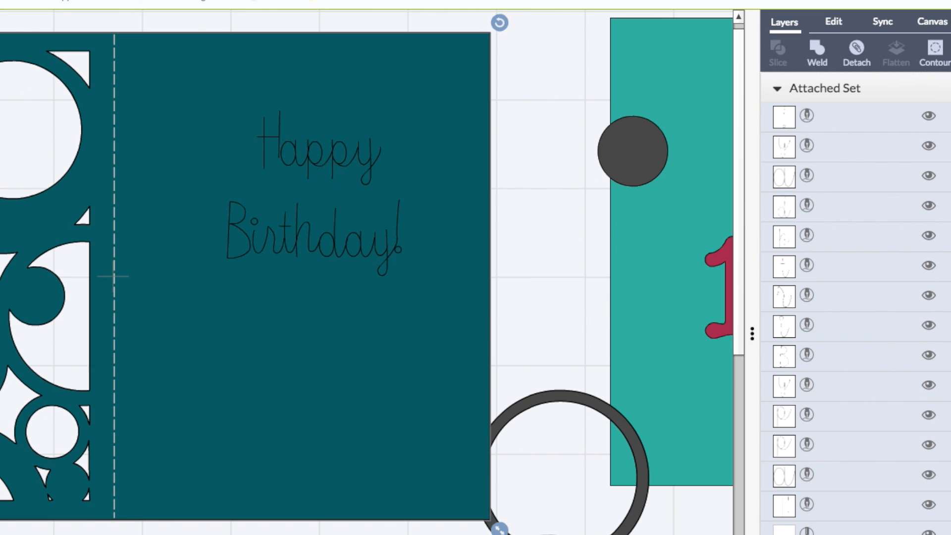
Zoom out, delete the leftover sliced shapes below the card, and move the card panel left
key("ctrl+minus")
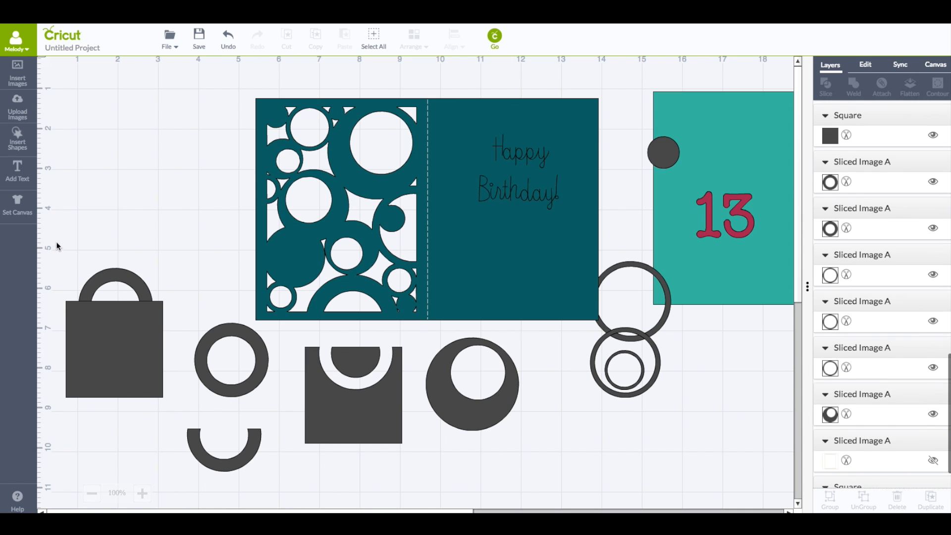
left_click_drag(50, 236, 614, 478)
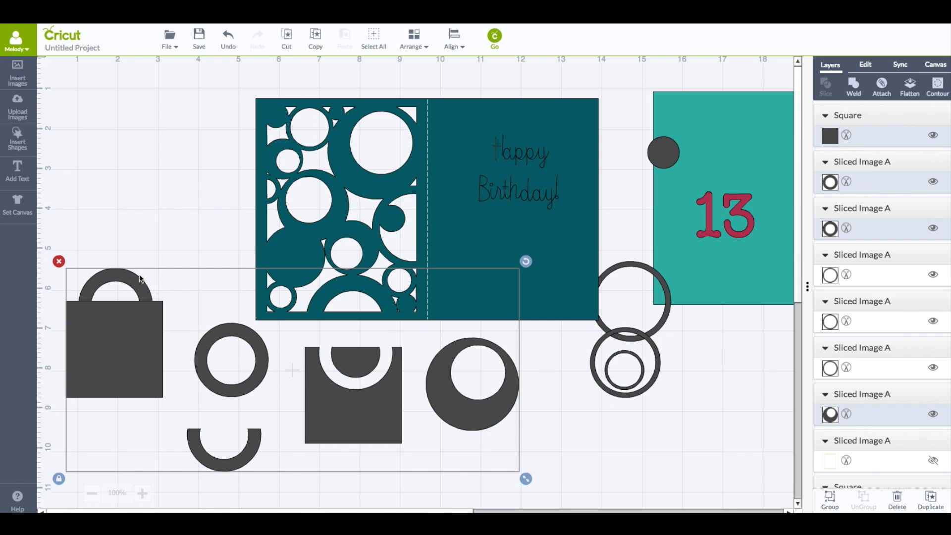
left_click(59, 261)
left_click_drag(500, 290, 418, 282)
Delete the spare circle outlines, the dark circle and the 13 from the canvas
left_click(568, 243)
left_click_drag(553, 242, 727, 462)
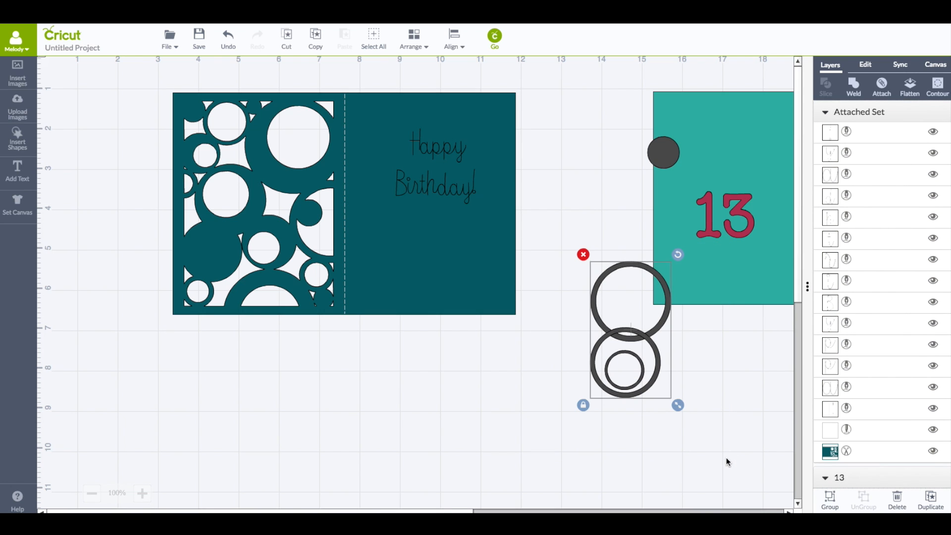
left_click(583, 254)
left_click(658, 151)
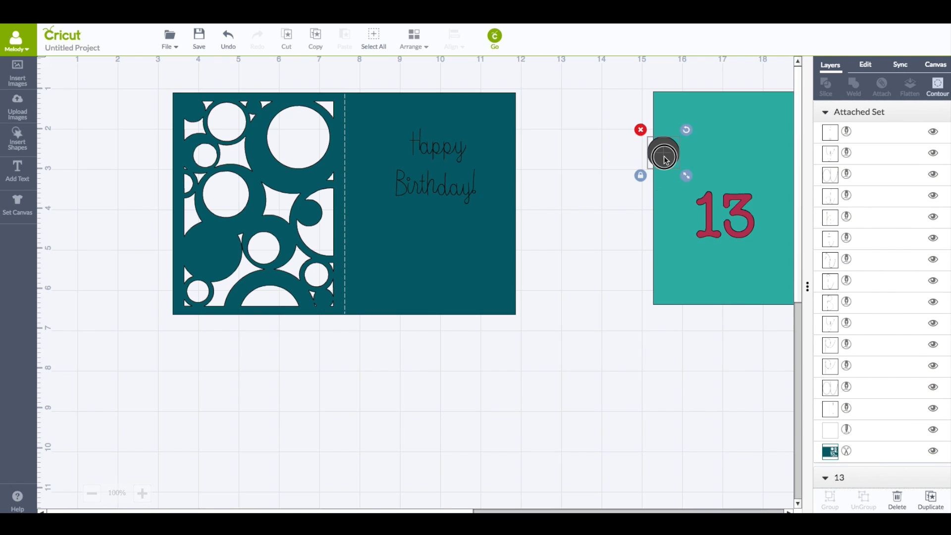
left_click(639, 129)
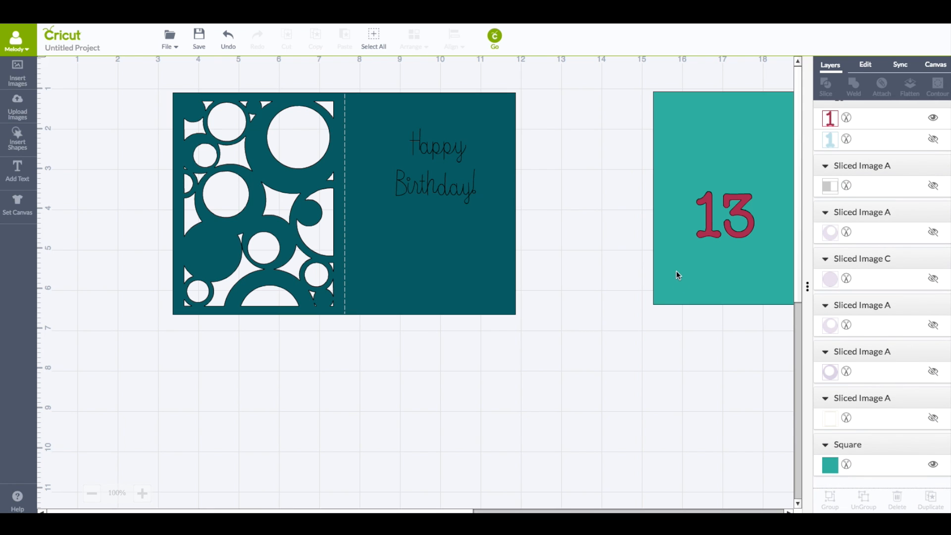
left_click(710, 227)
left_click(686, 181)
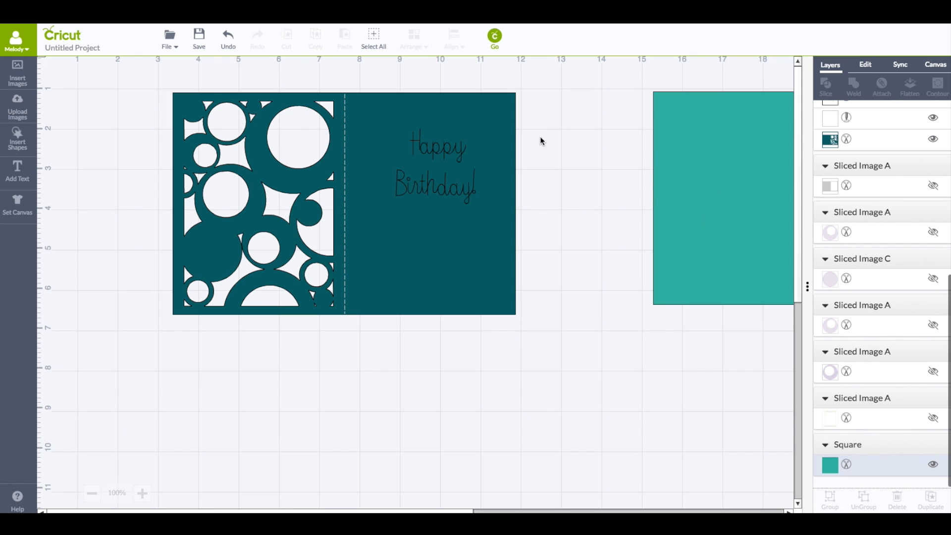
Preview the cut mats for the card panel and the teal backing, then close the preview
left_click(494, 36)
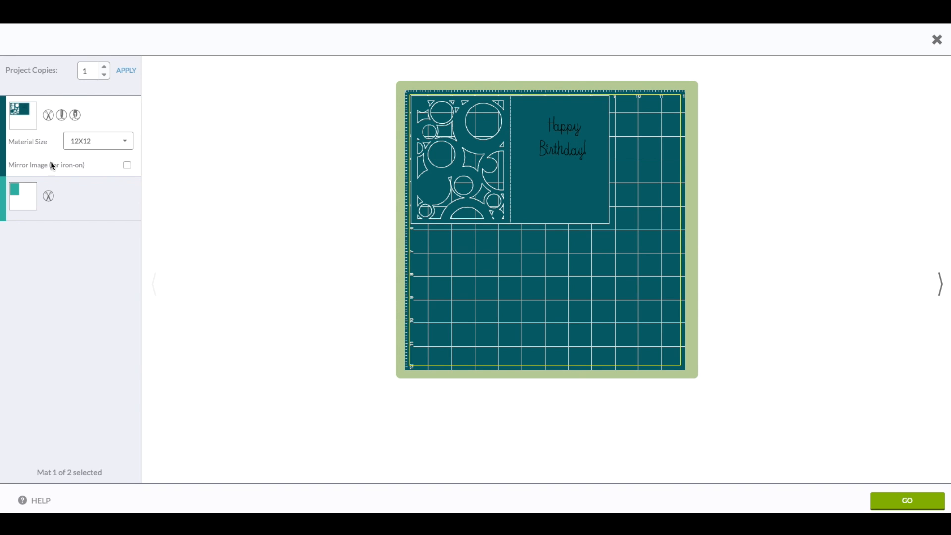
left_click(99, 207)
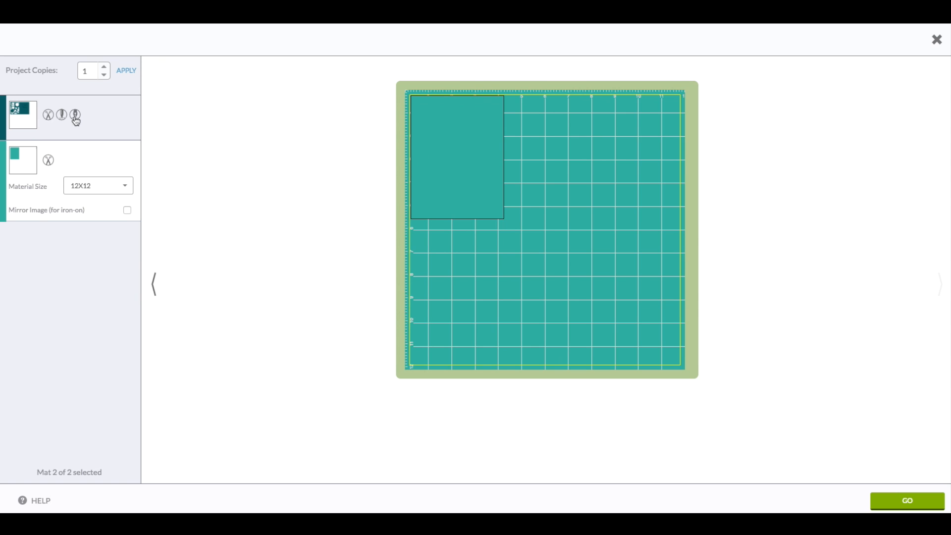
left_click(93, 123)
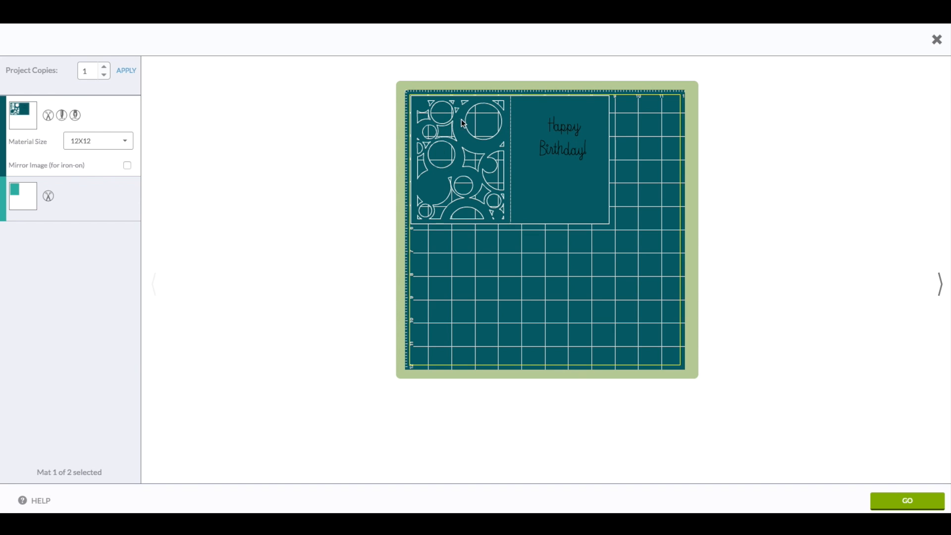
left_click(81, 197)
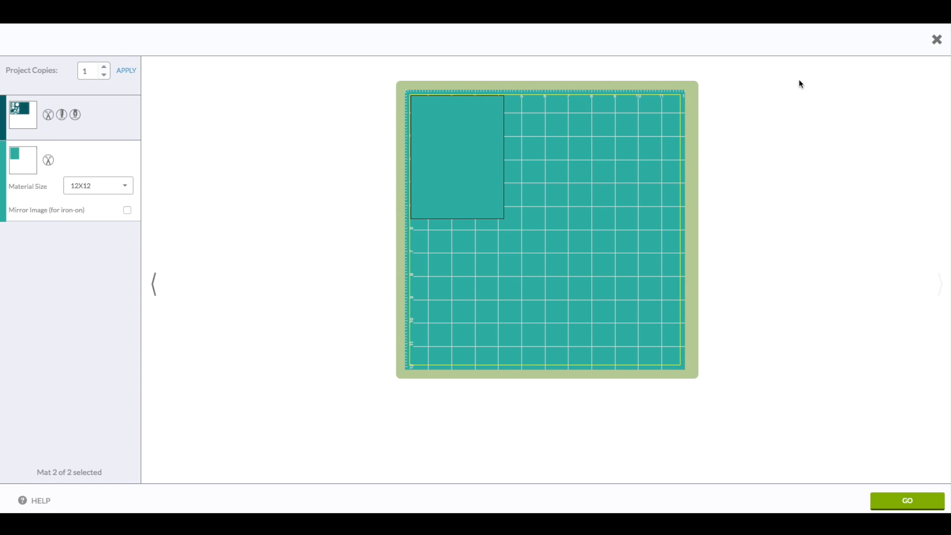
left_click(936, 39)
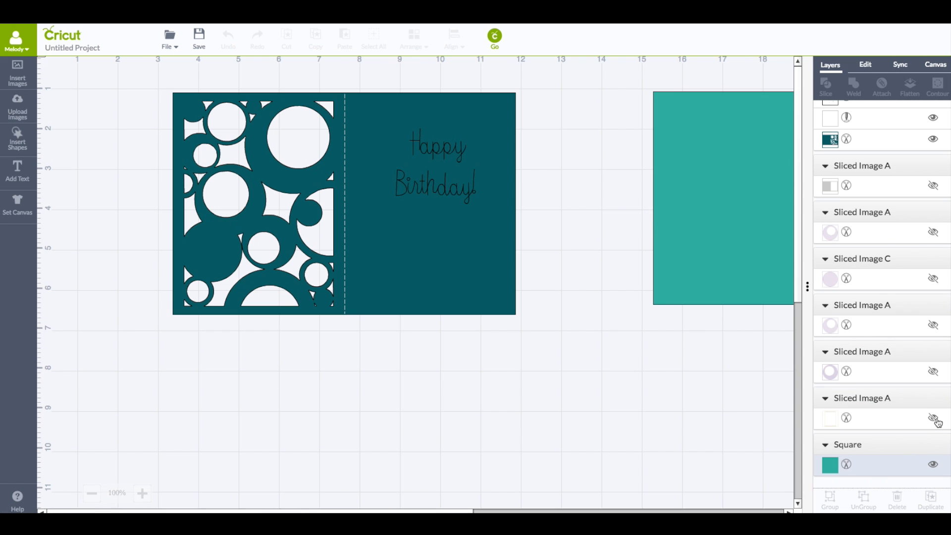
Unhide the rectangular frame layer, shift the card panel right beside it, and mirror the card horizontally
left_click(934, 418)
left_click_drag(299, 167, 108, 215)
left_click_drag(385, 240, 421, 242)
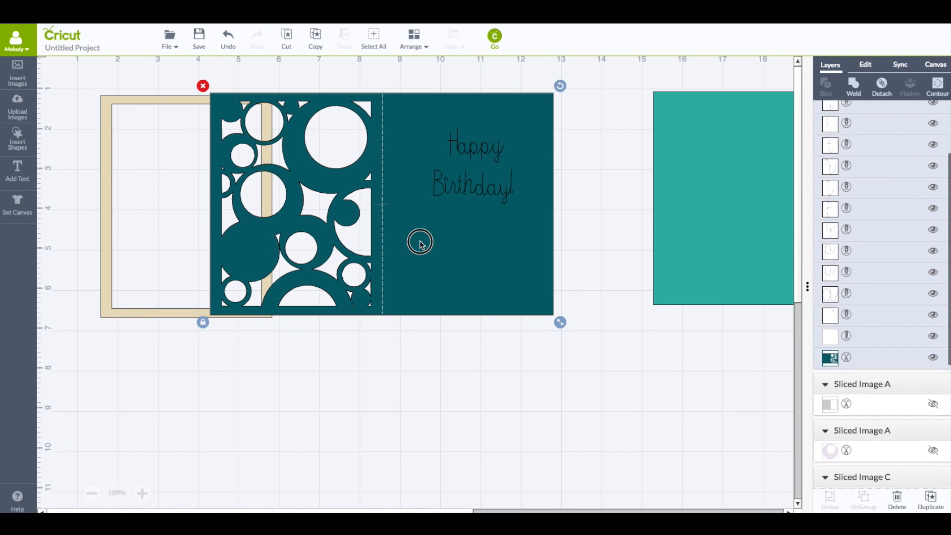
left_click(868, 67)
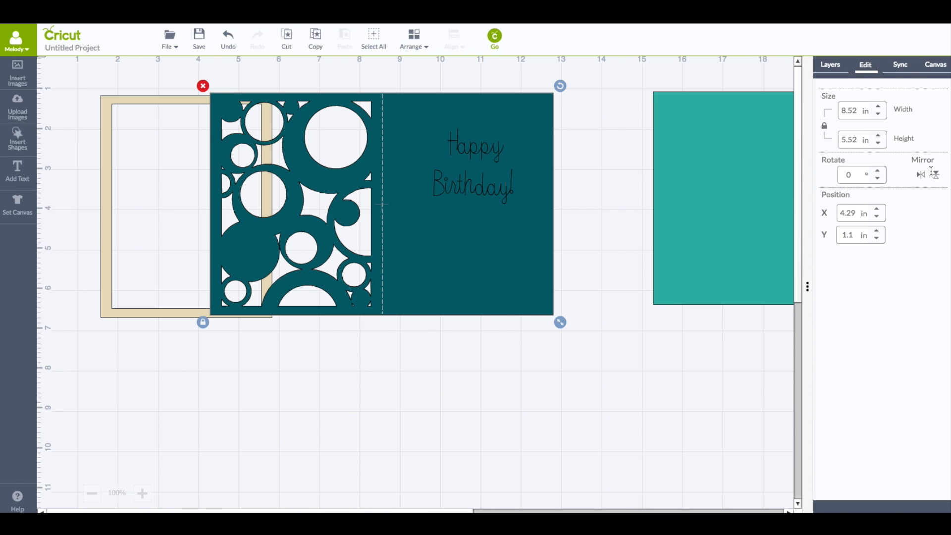
left_click(921, 175)
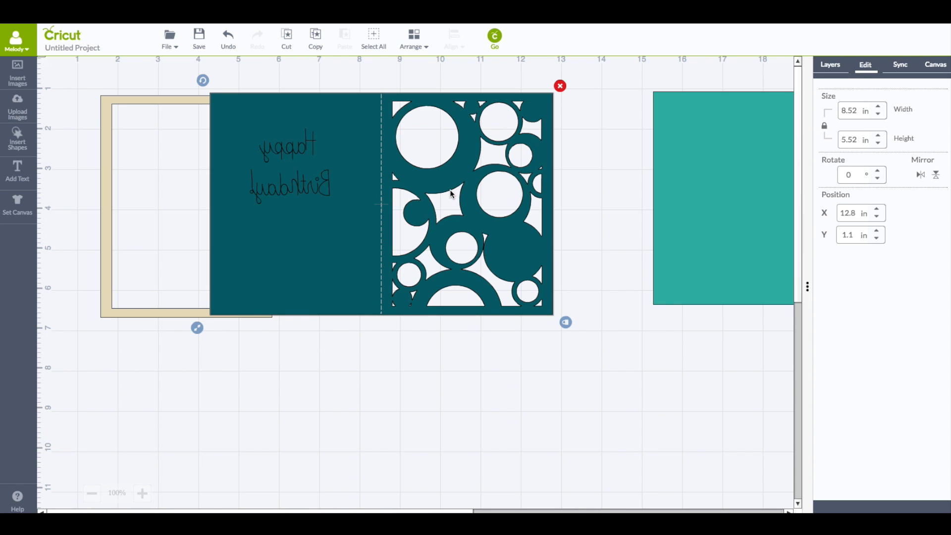
Bring the frame to the front and place it over the card's circle-cutout half
left_click(104, 253)
left_click(415, 38)
left_click(436, 114)
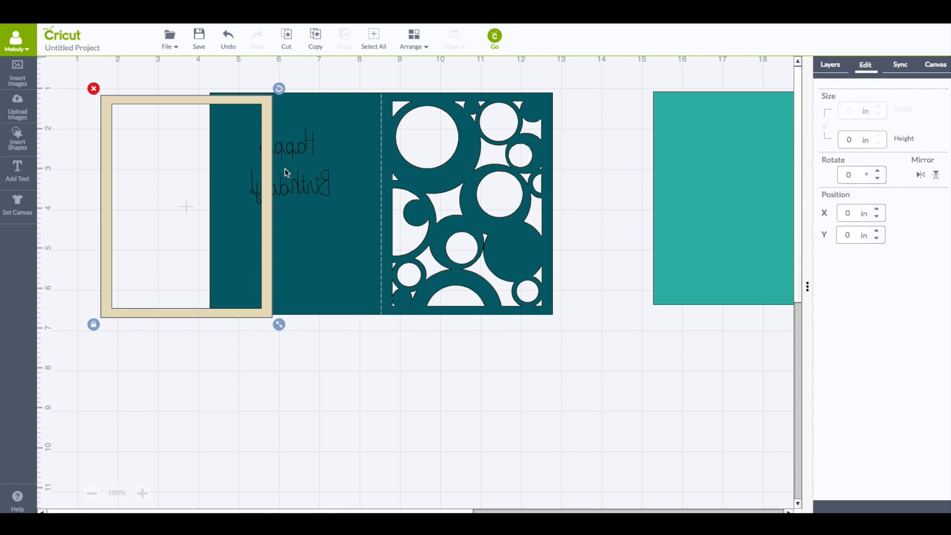
left_click_drag(269, 176, 551, 171)
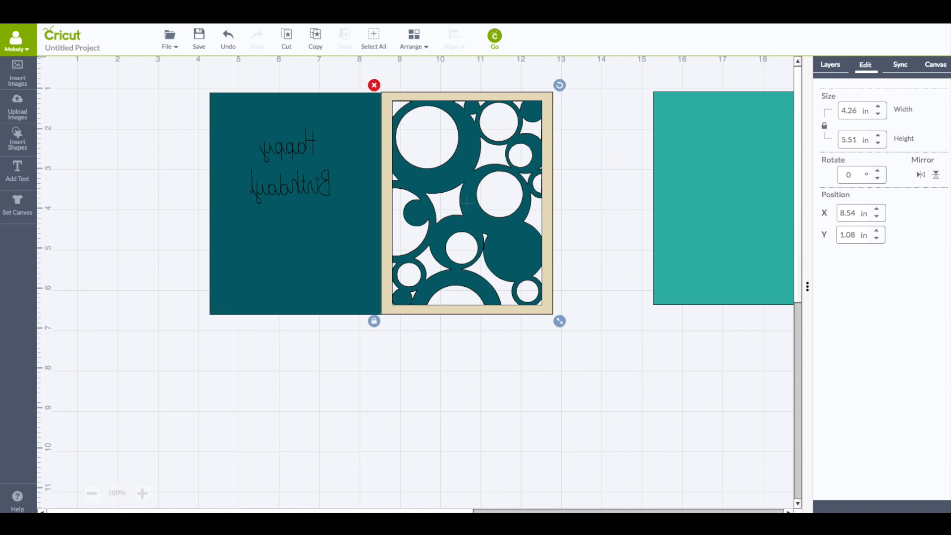
Unhide the four hidden sliced circle layers and move one circle slightly aside
left_click(827, 66)
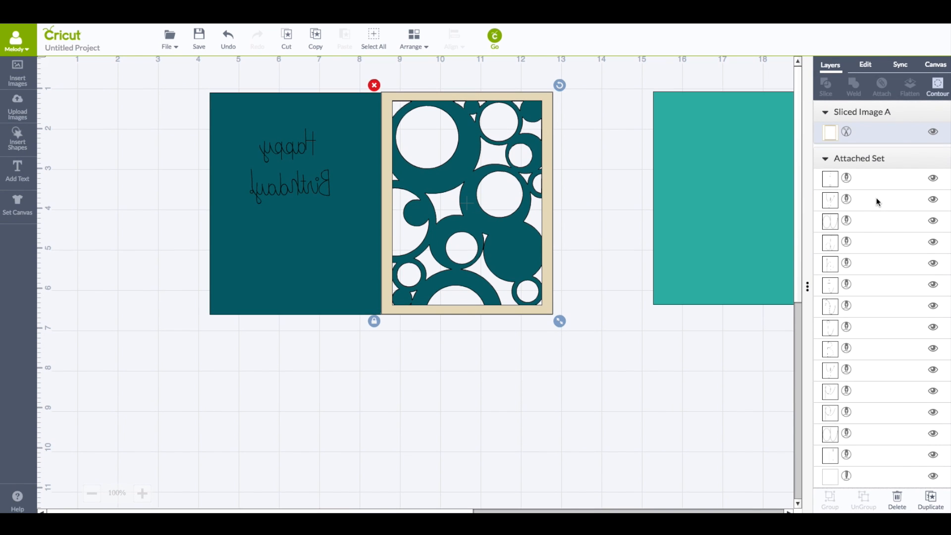
scroll(877, 200, "down", 8)
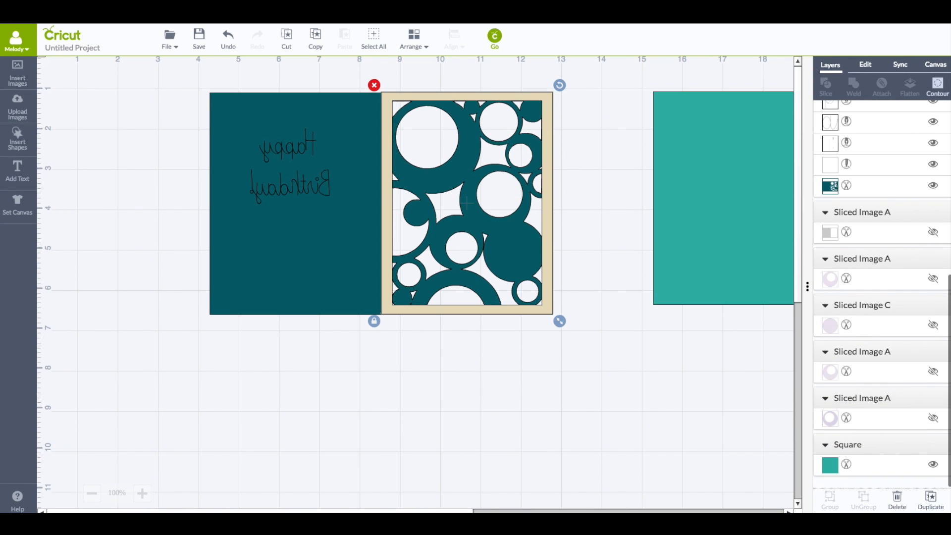
left_click(933, 278)
scroll(931, 324, "down", 5)
scroll(929, 322, "down", 3)
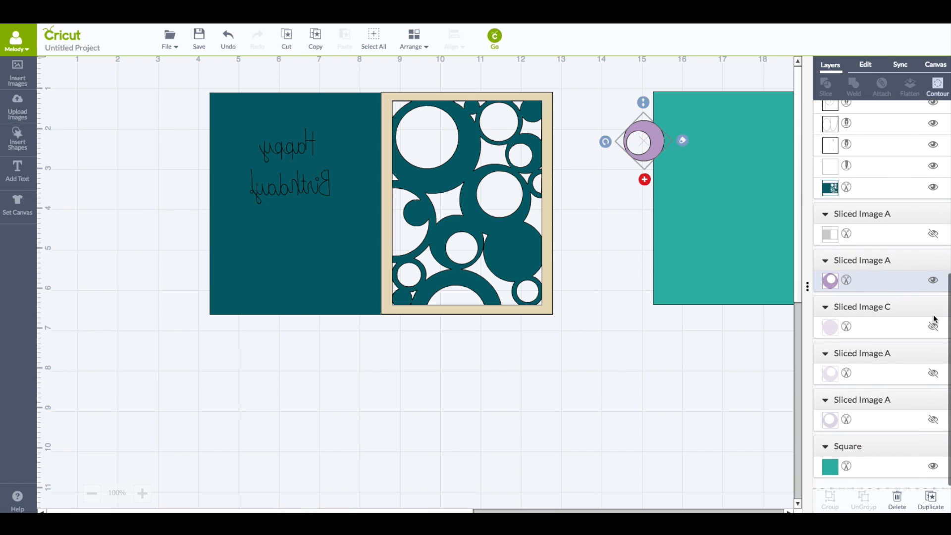
left_click(933, 324)
left_click(933, 371)
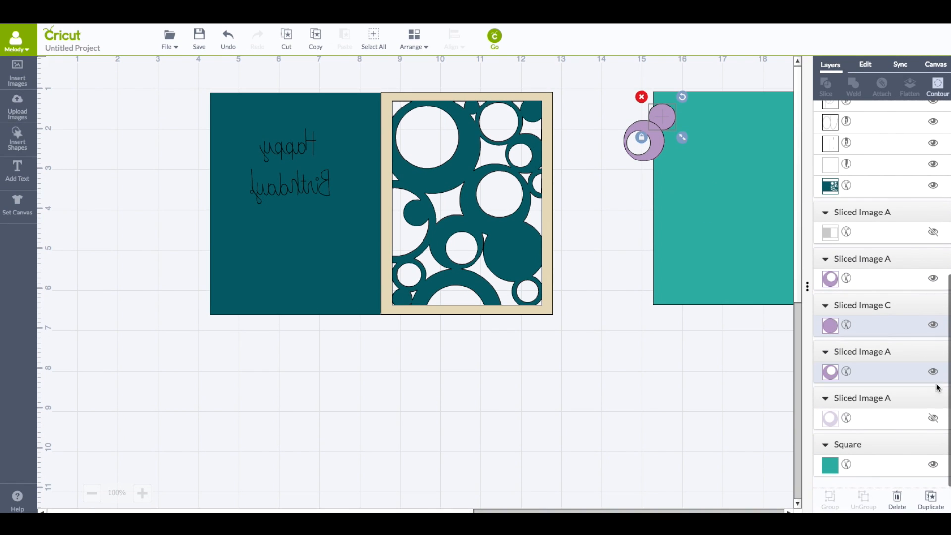
left_click(932, 417)
left_click_drag(653, 117, 625, 130)
Send the card panel to the back and drag the purple circles into the front panel's cutouts
left_click(342, 96)
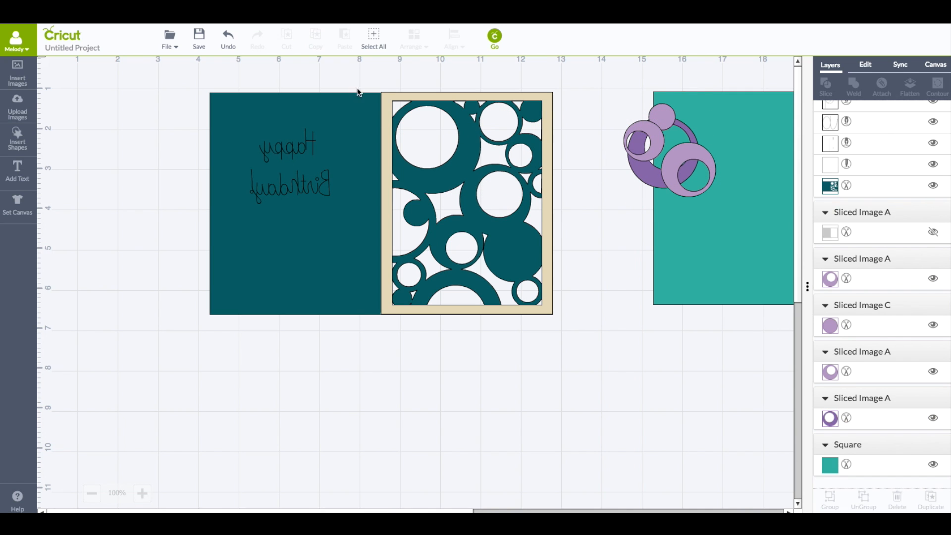
left_click(413, 39)
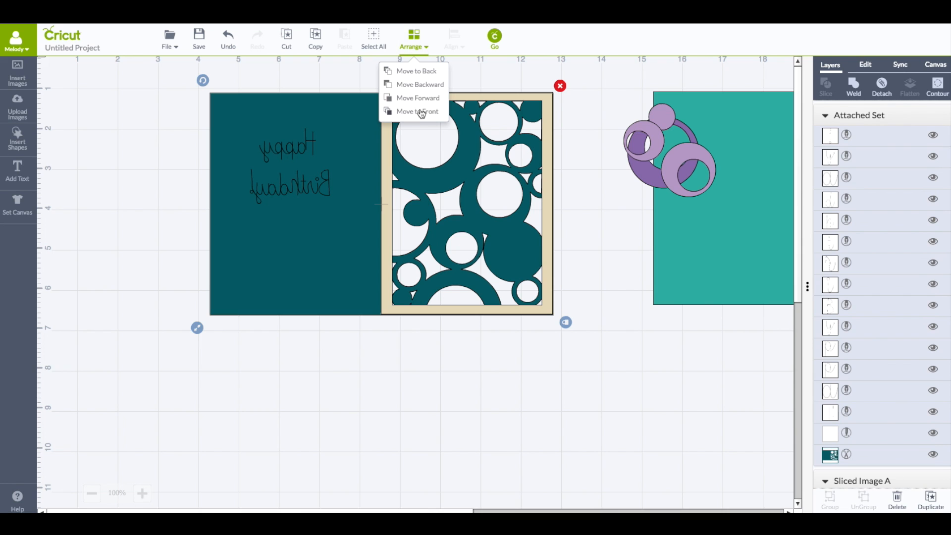
left_click(419, 71)
left_click_drag(650, 133, 532, 148)
left_click(641, 147)
left_click_drag(641, 147, 473, 192)
left_click_drag(693, 162, 457, 231)
left_click_drag(662, 117, 416, 214)
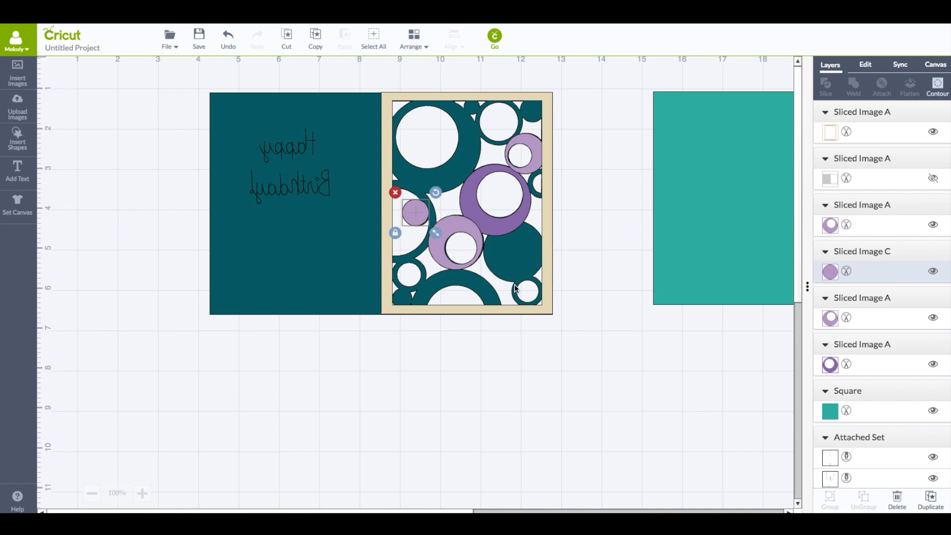
Move the frame off the card and drag the purple circles back beside the teal backing
left_click_drag(547, 202, 223, 176)
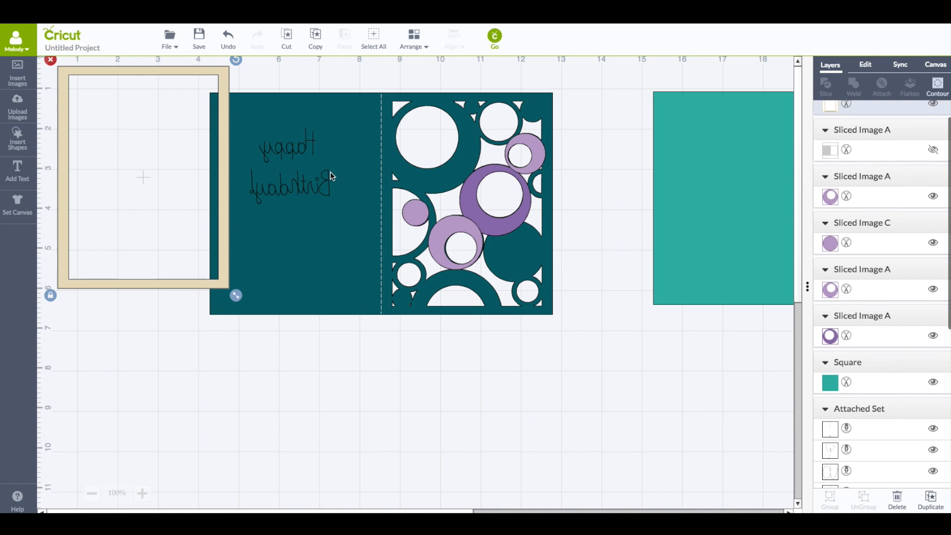
left_click_drag(481, 173, 592, 185)
left_click_drag(523, 143, 590, 192)
left_click_drag(445, 232, 607, 218)
left_click_drag(410, 213, 713, 230)
Mirror the card panel horizontally again and move the frame below the teal backing
left_click(486, 187)
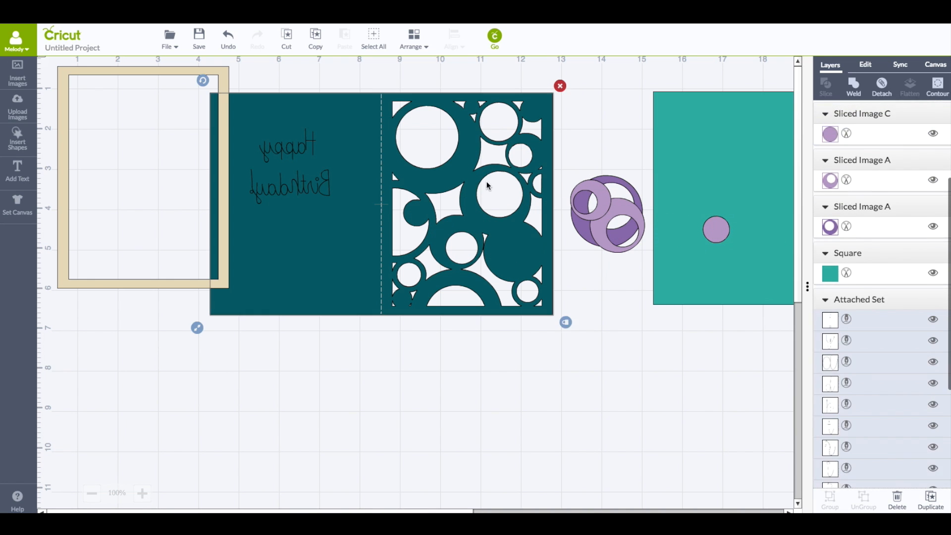
scroll(872, 203, "down", 4)
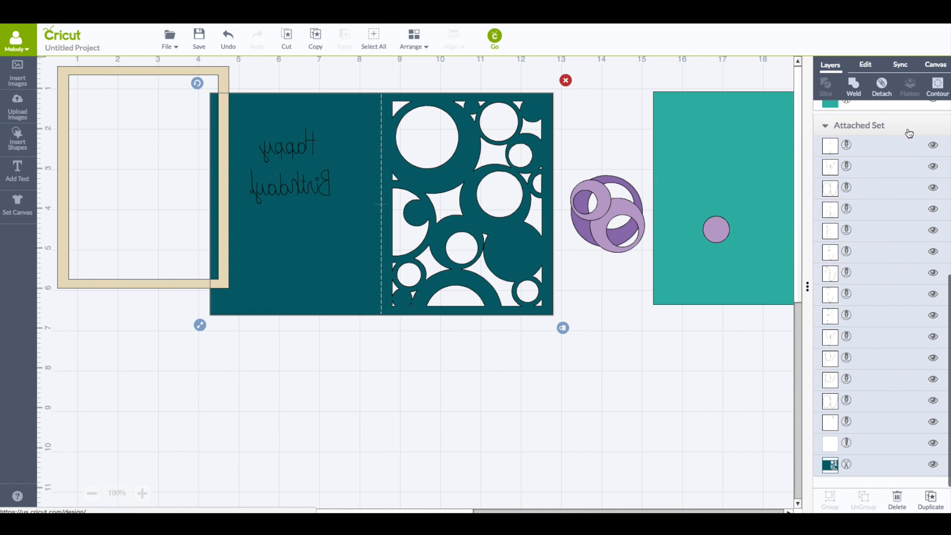
left_click(868, 67)
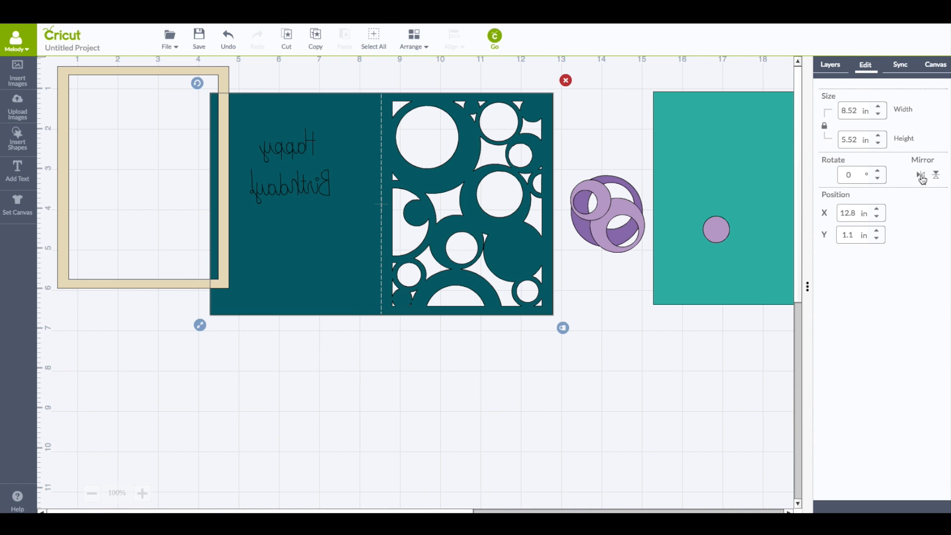
left_click(920, 175)
left_click_drag(220, 189, 715, 365)
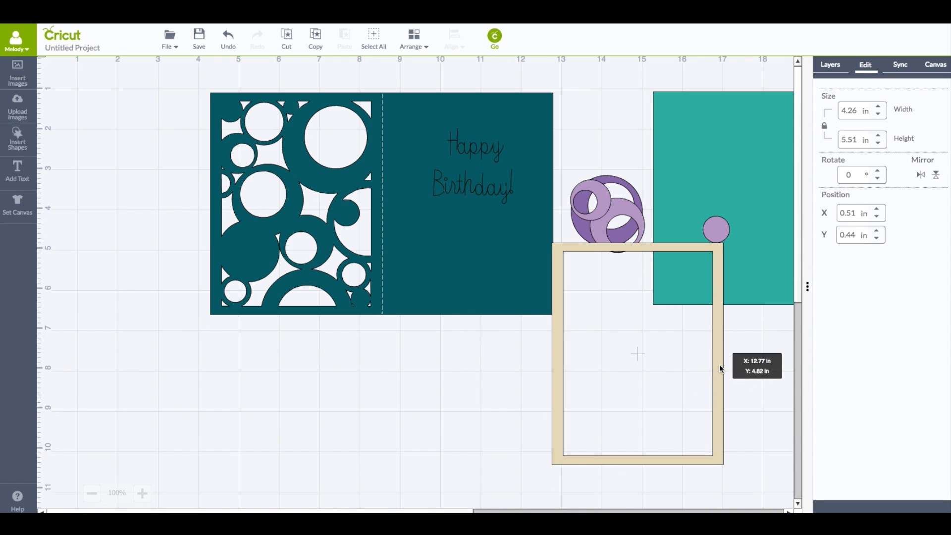